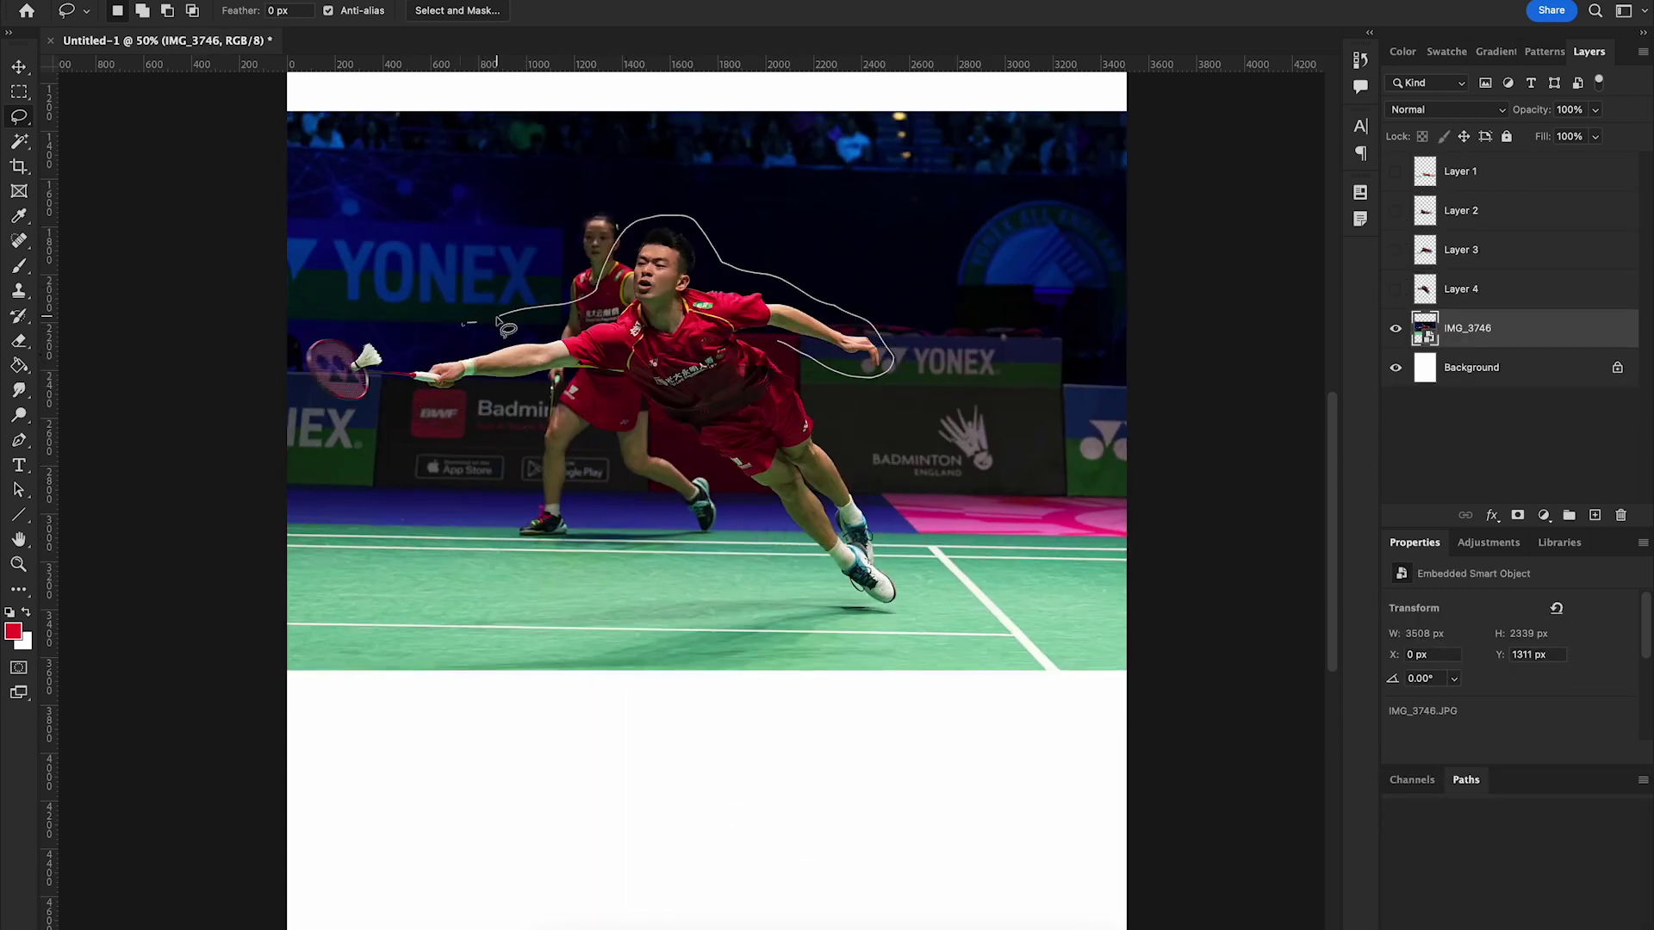
Step: Copy the lassoed diving player from IMG_3746 onto its own new layer, Layer 5
key(ctrl+j)
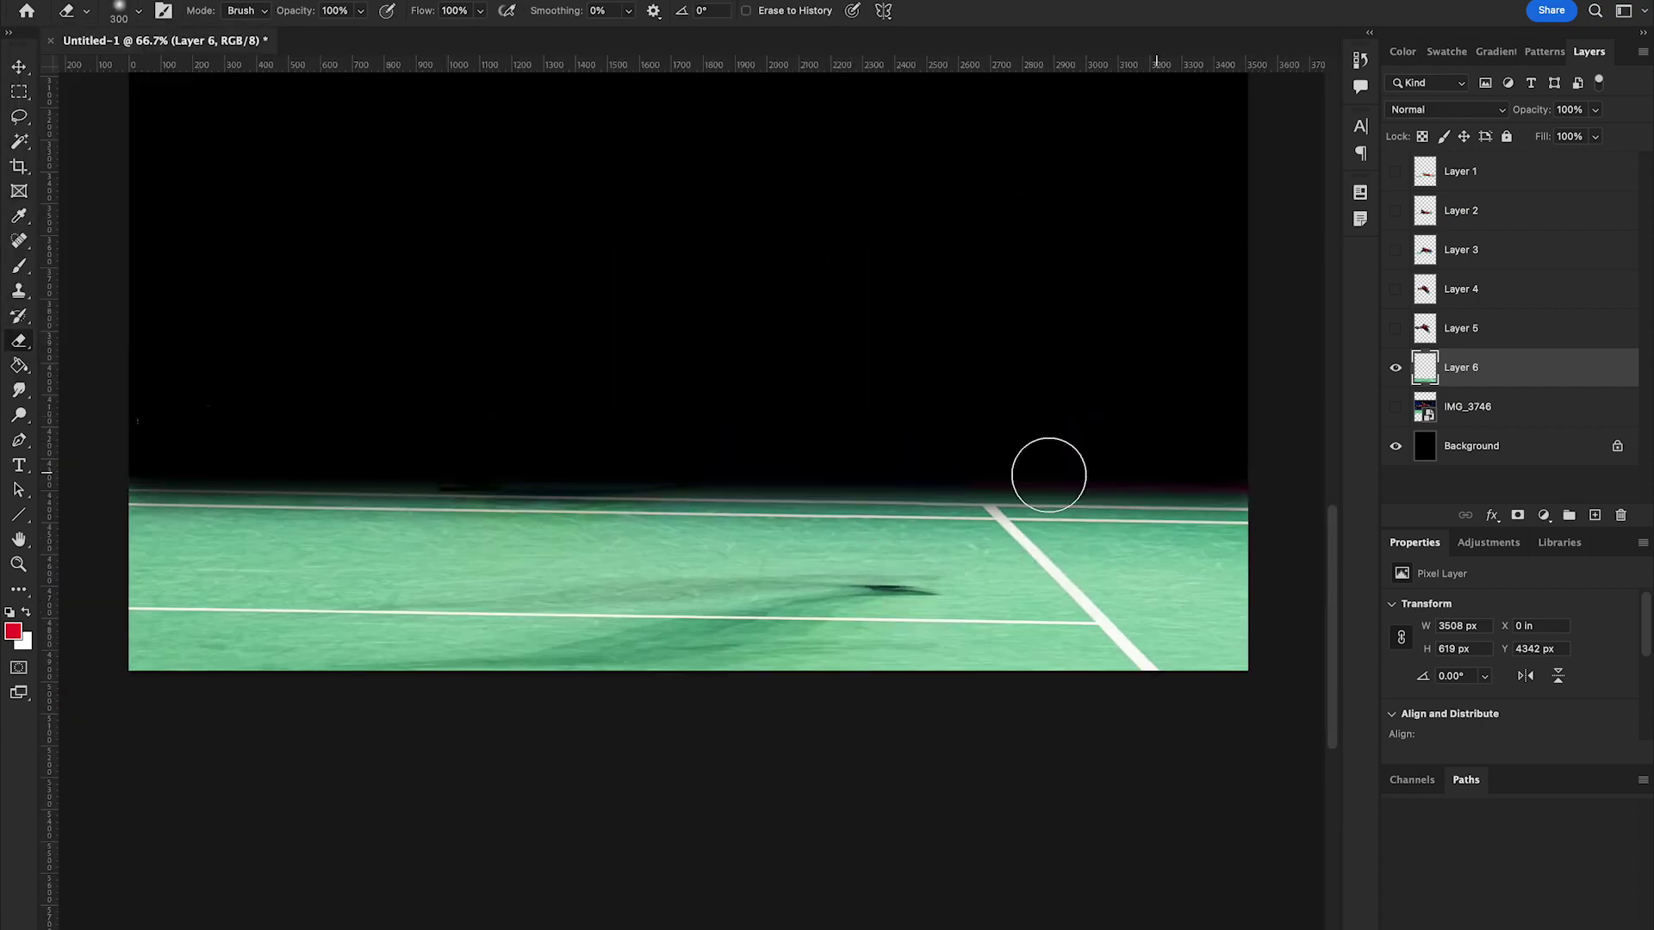
Step: Rotate the court-floor strip slightly with Free Transform so it sits level
drag(732, 465, 736, 463)
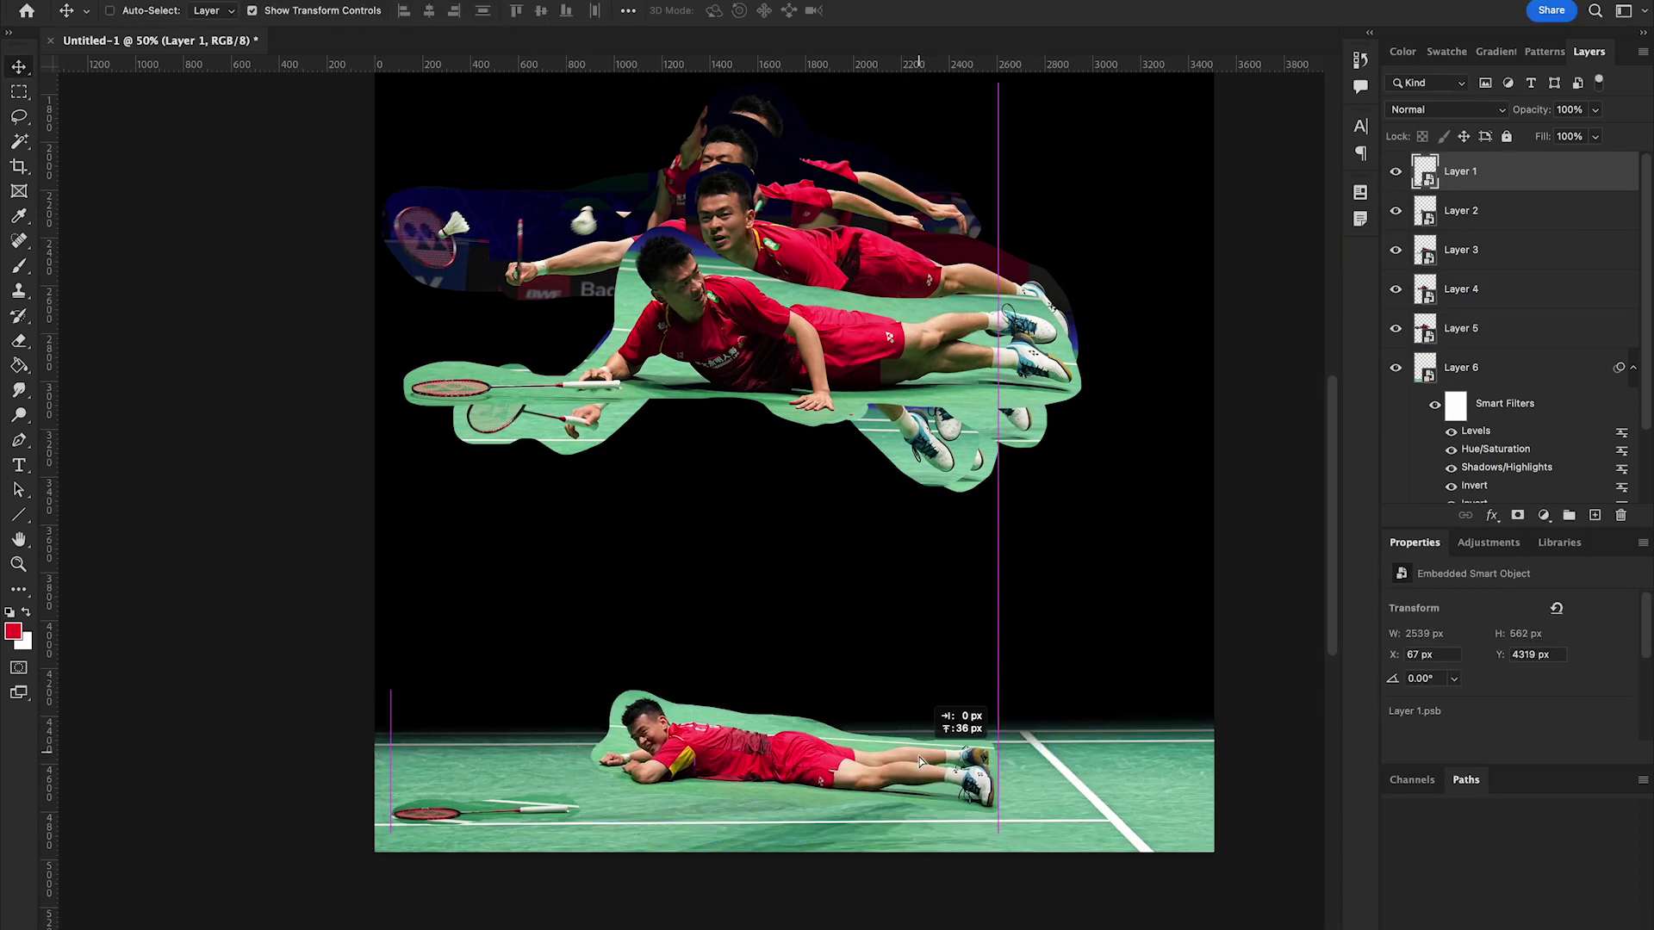
Step: Move two dive frames down toward the lying player, shrink them slightly, and raise the top frame
drag(826, 348, 877, 610)
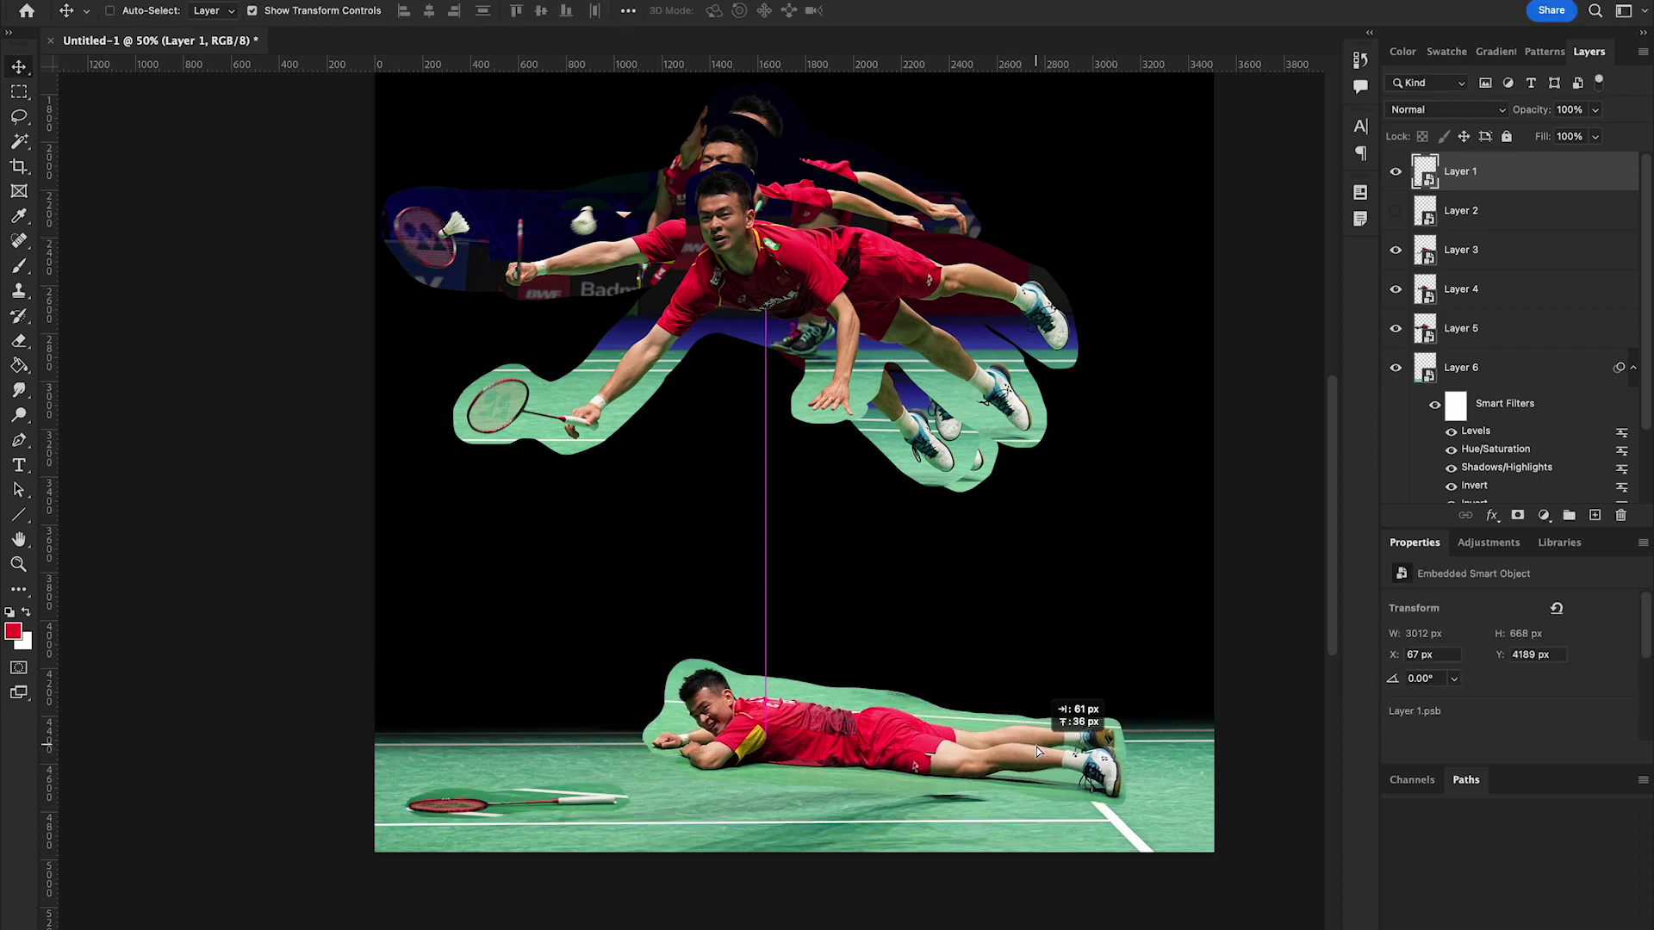
mouse_move(769, 159)
mouse_down()
mouse_move(769, 487)
mouse_move(769, 155)
mouse_up()
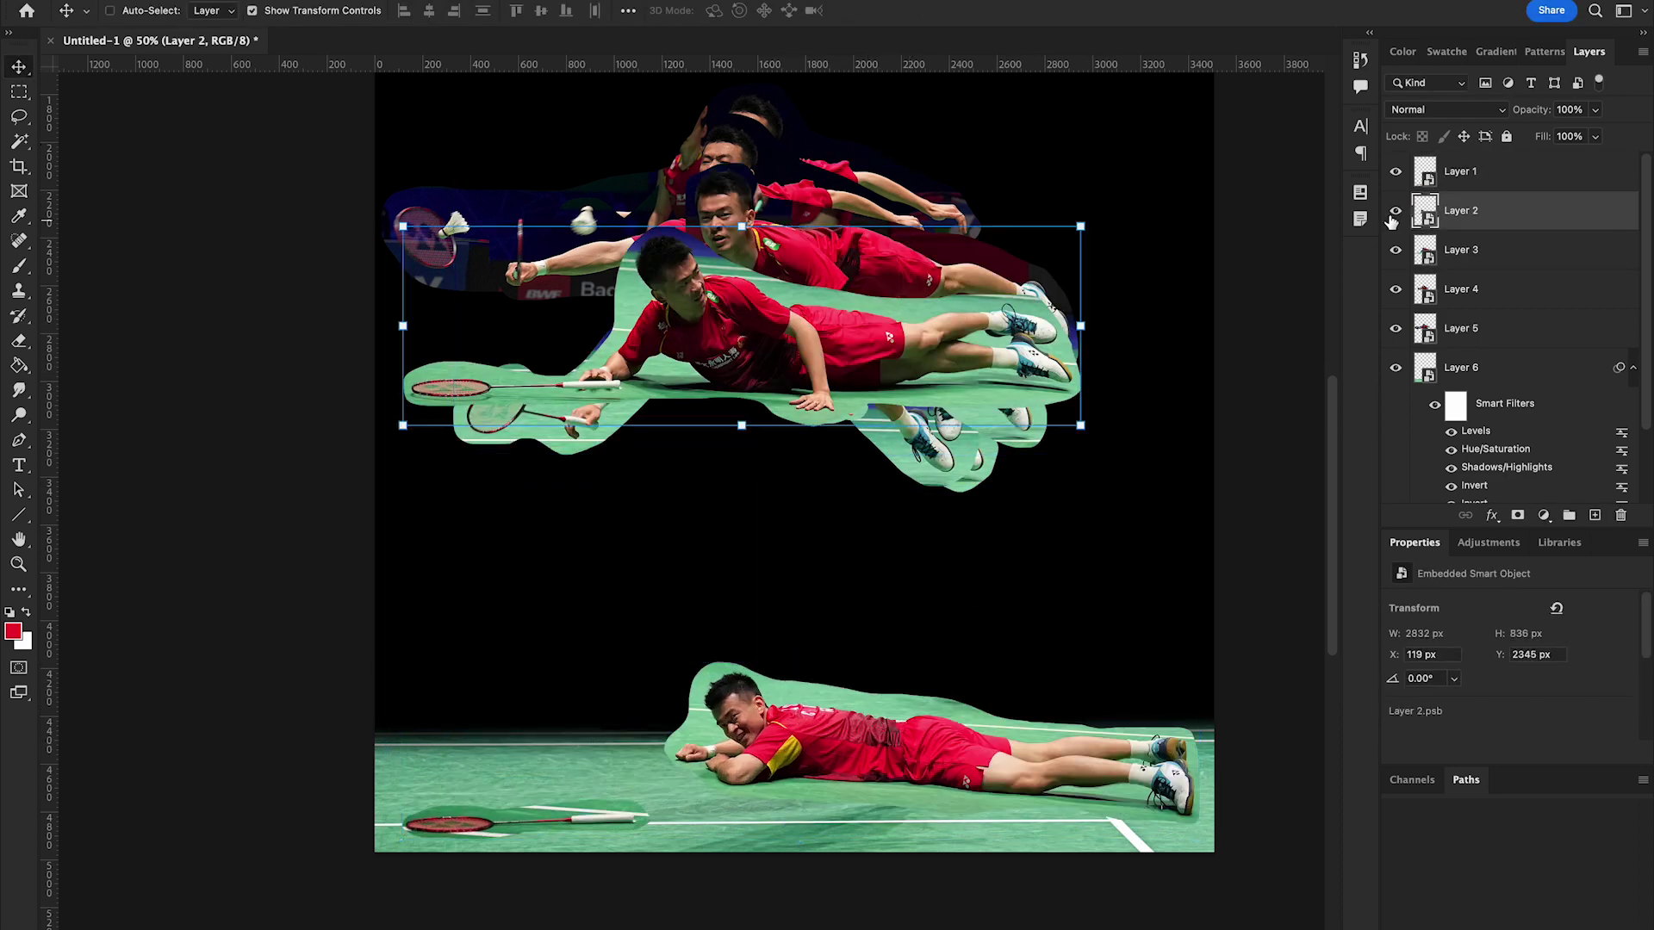
key(ctrl+t)
drag(684, 293, 714, 356)
key(Return)
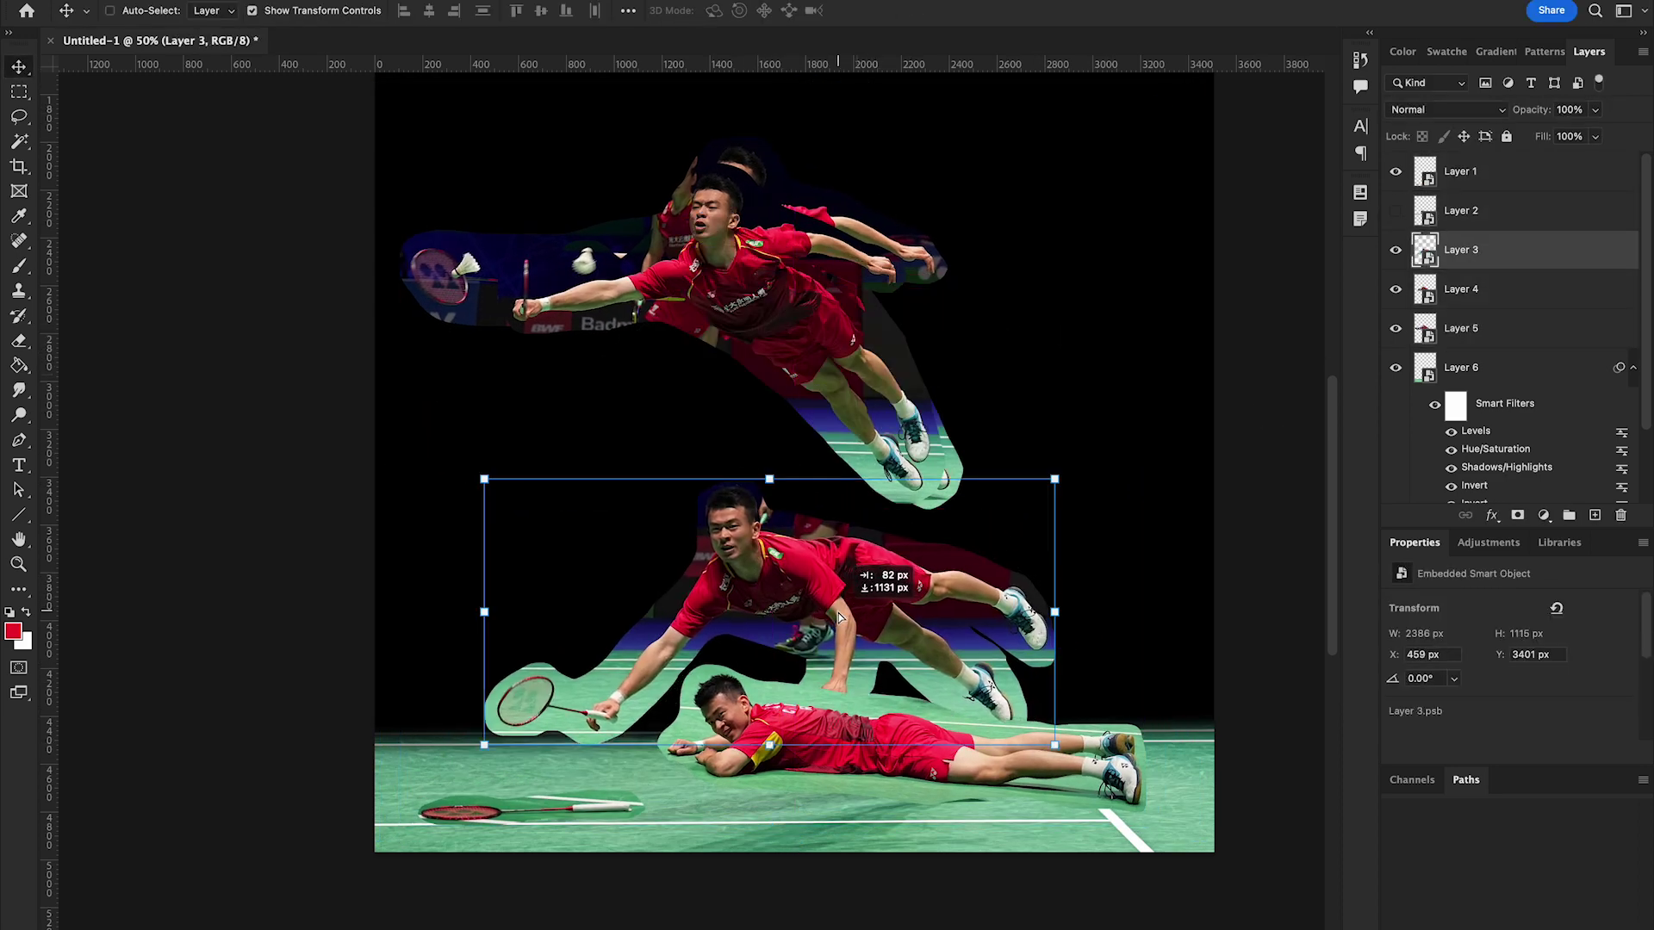
mouse_move(838, 613)
mouse_down()
mouse_move(956, 277)
mouse_move(950, 299)
mouse_up()
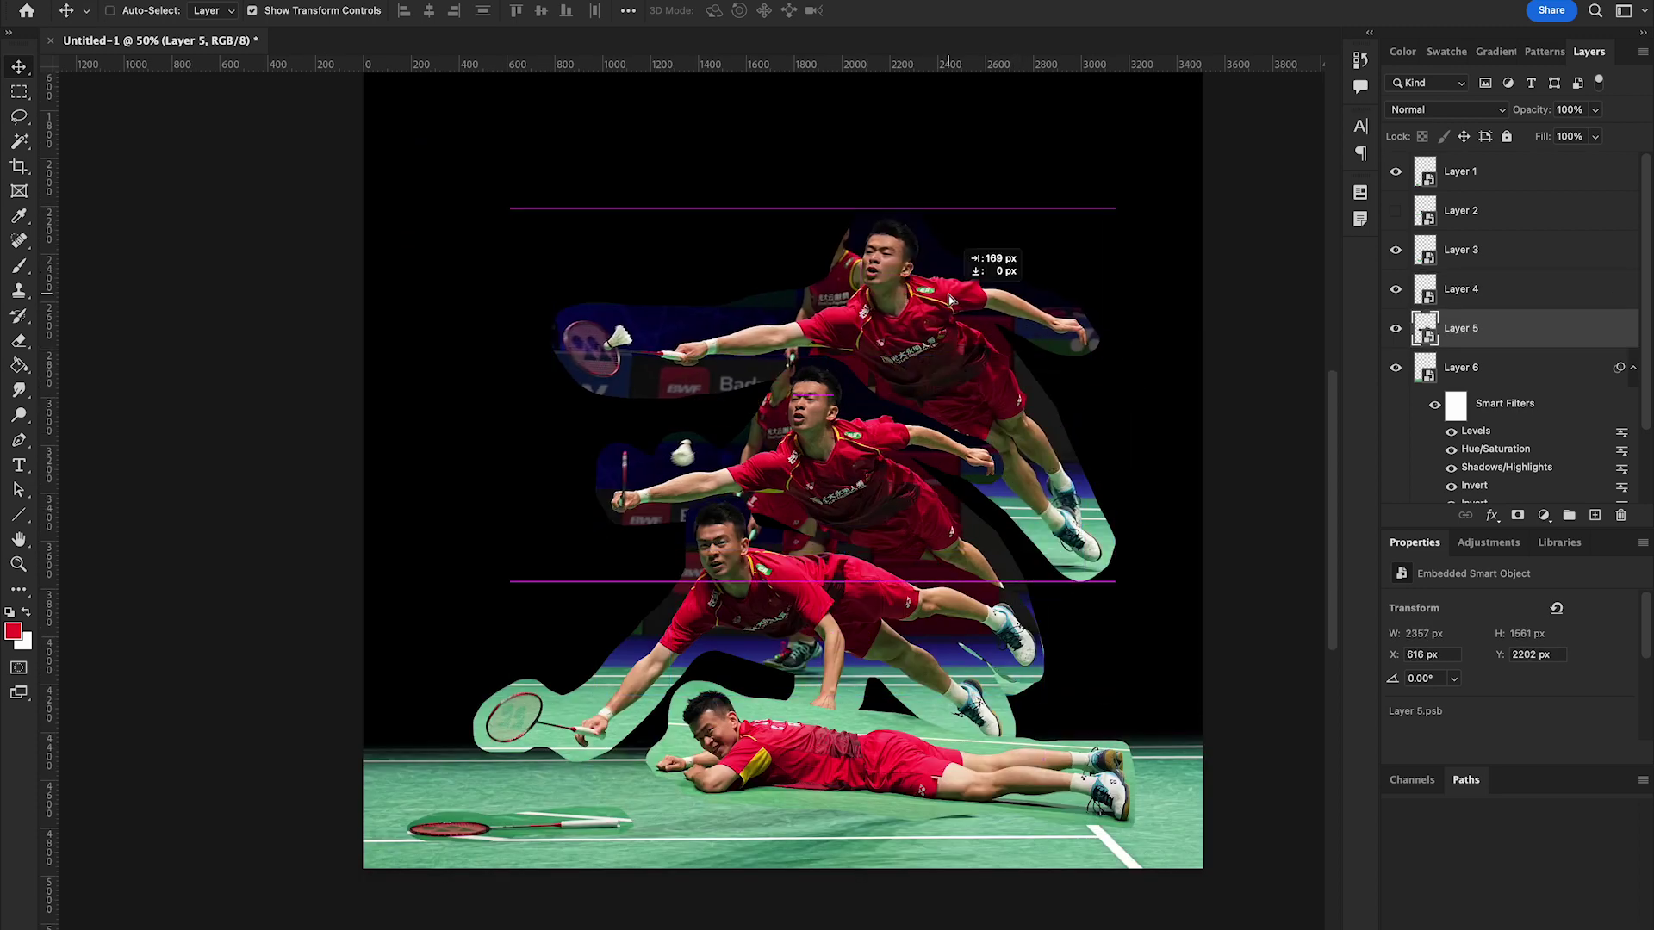
Step: Select the lying player and dive-frame layers, then enlarge and reposition them together
click(1460, 171)
click(1461, 250)
shift+click(1461, 328)
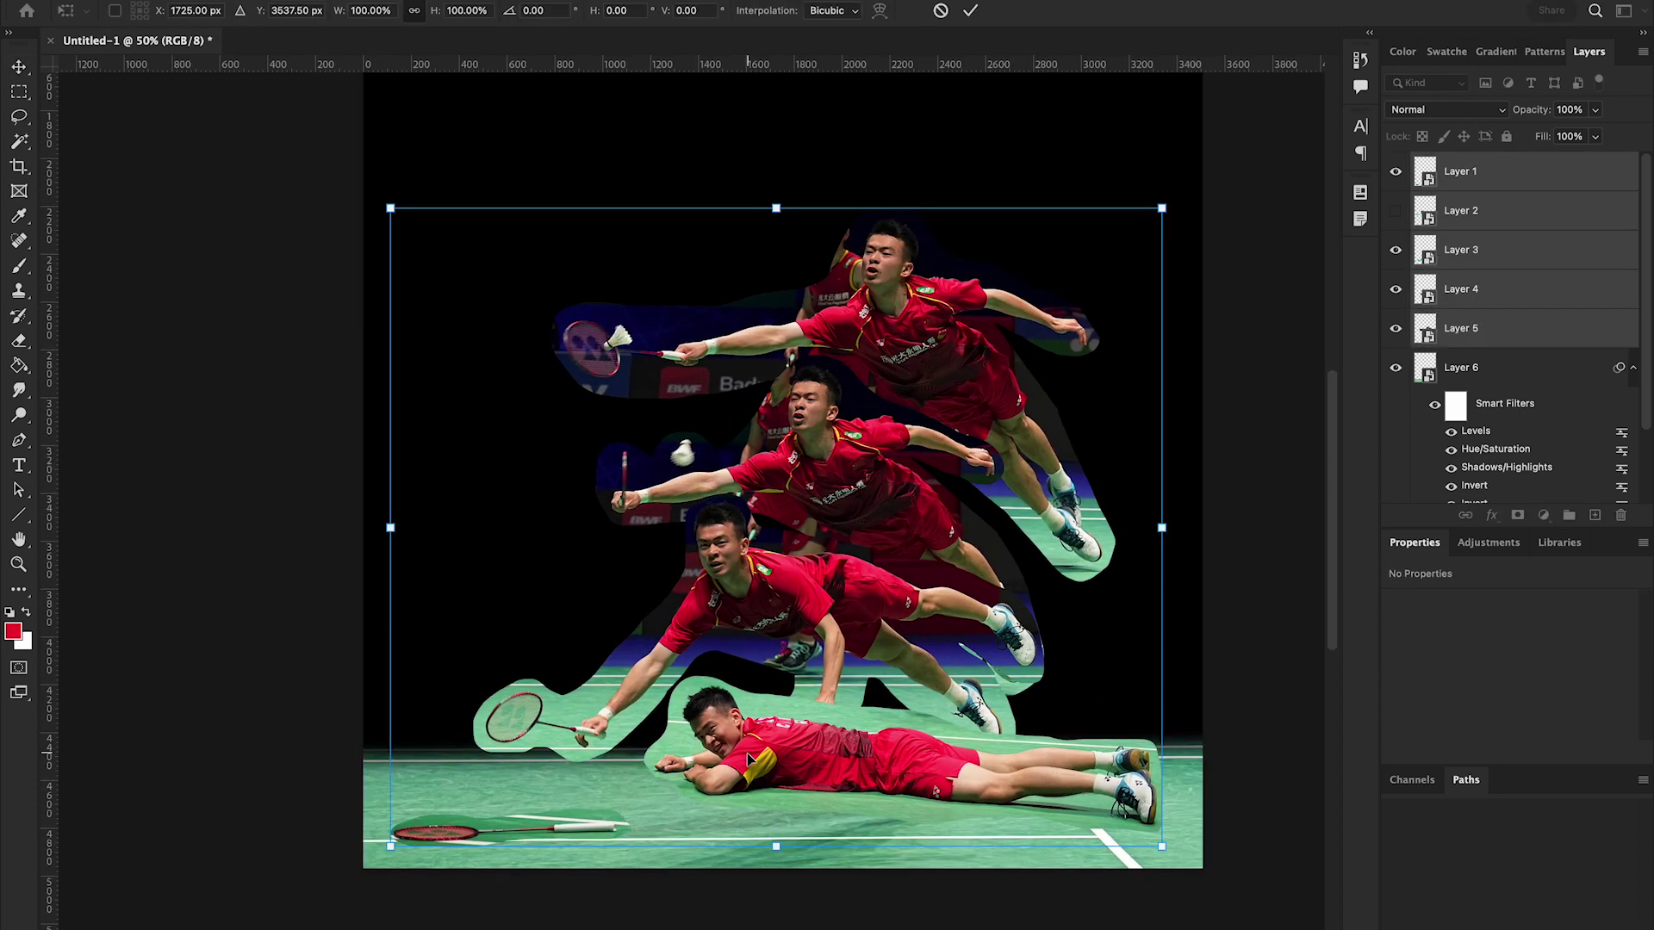
key(ctrl+t)
drag(405, 211, 379, 196)
drag(746, 197, 757, 184)
mouse_move(757, 436)
mouse_down()
mouse_move(794, 435)
mouse_move(832, 500)
mouse_move(861, 483)
mouse_up()
key(Return)
Step: Save the composite as ZhengFly.psd, replacing the existing file, and list recent files
click(1461, 289)
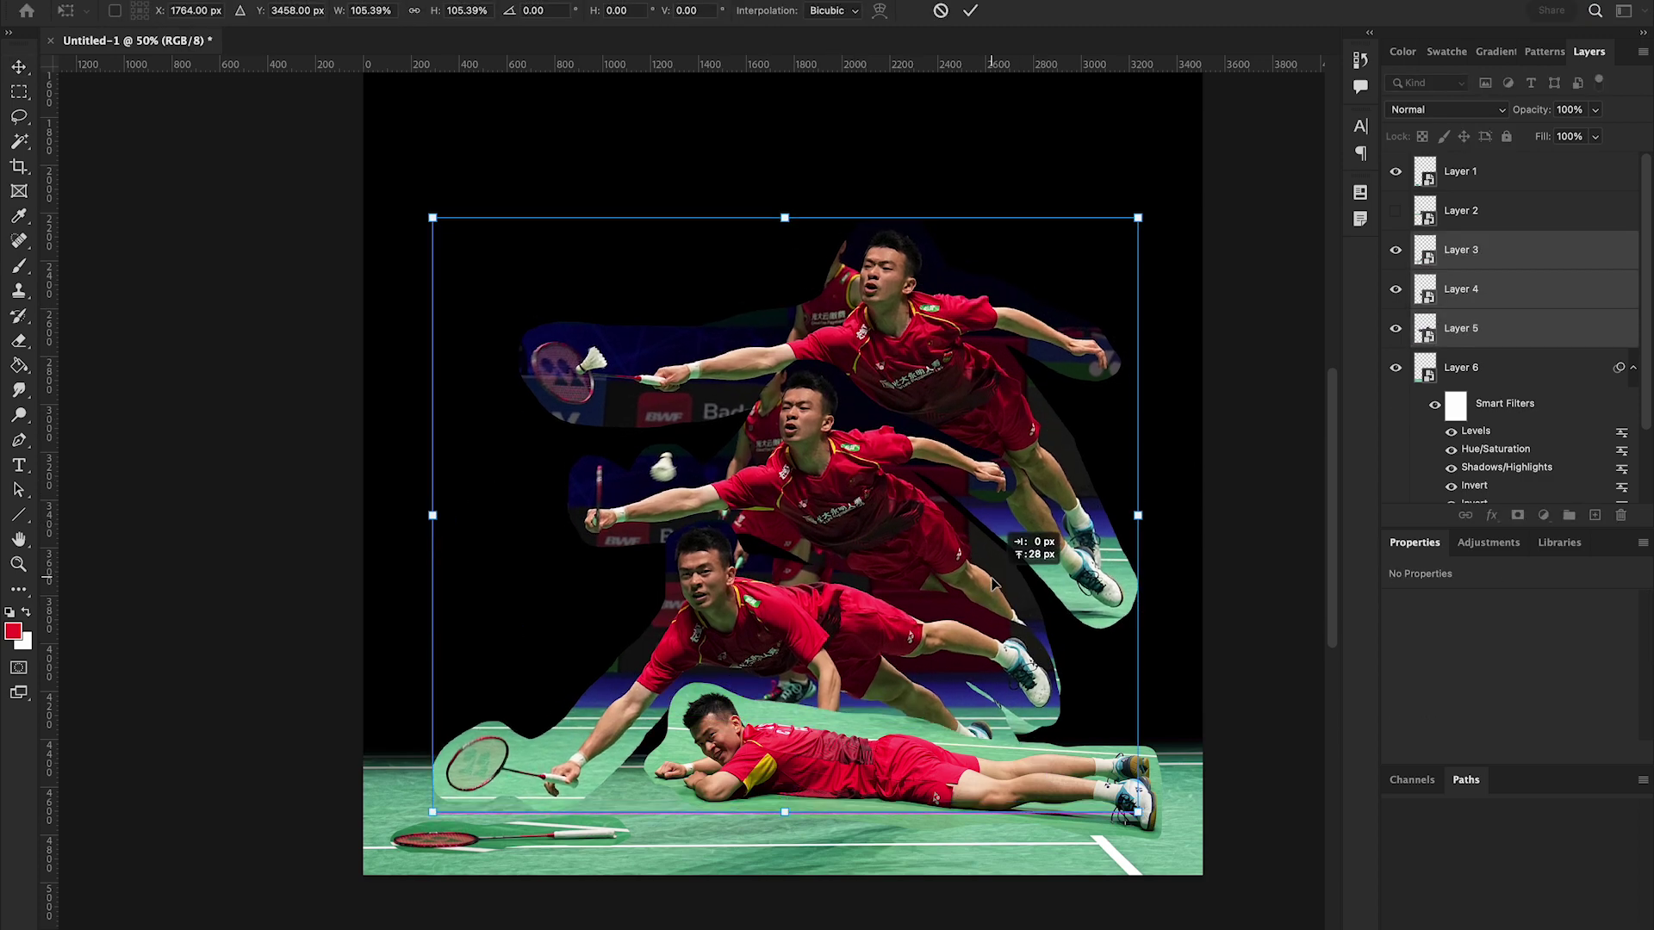
scroll(1082, 485, down, 2)
key(ctrl+plus)
key(ctrl+plus)
key(ctrl+minus)
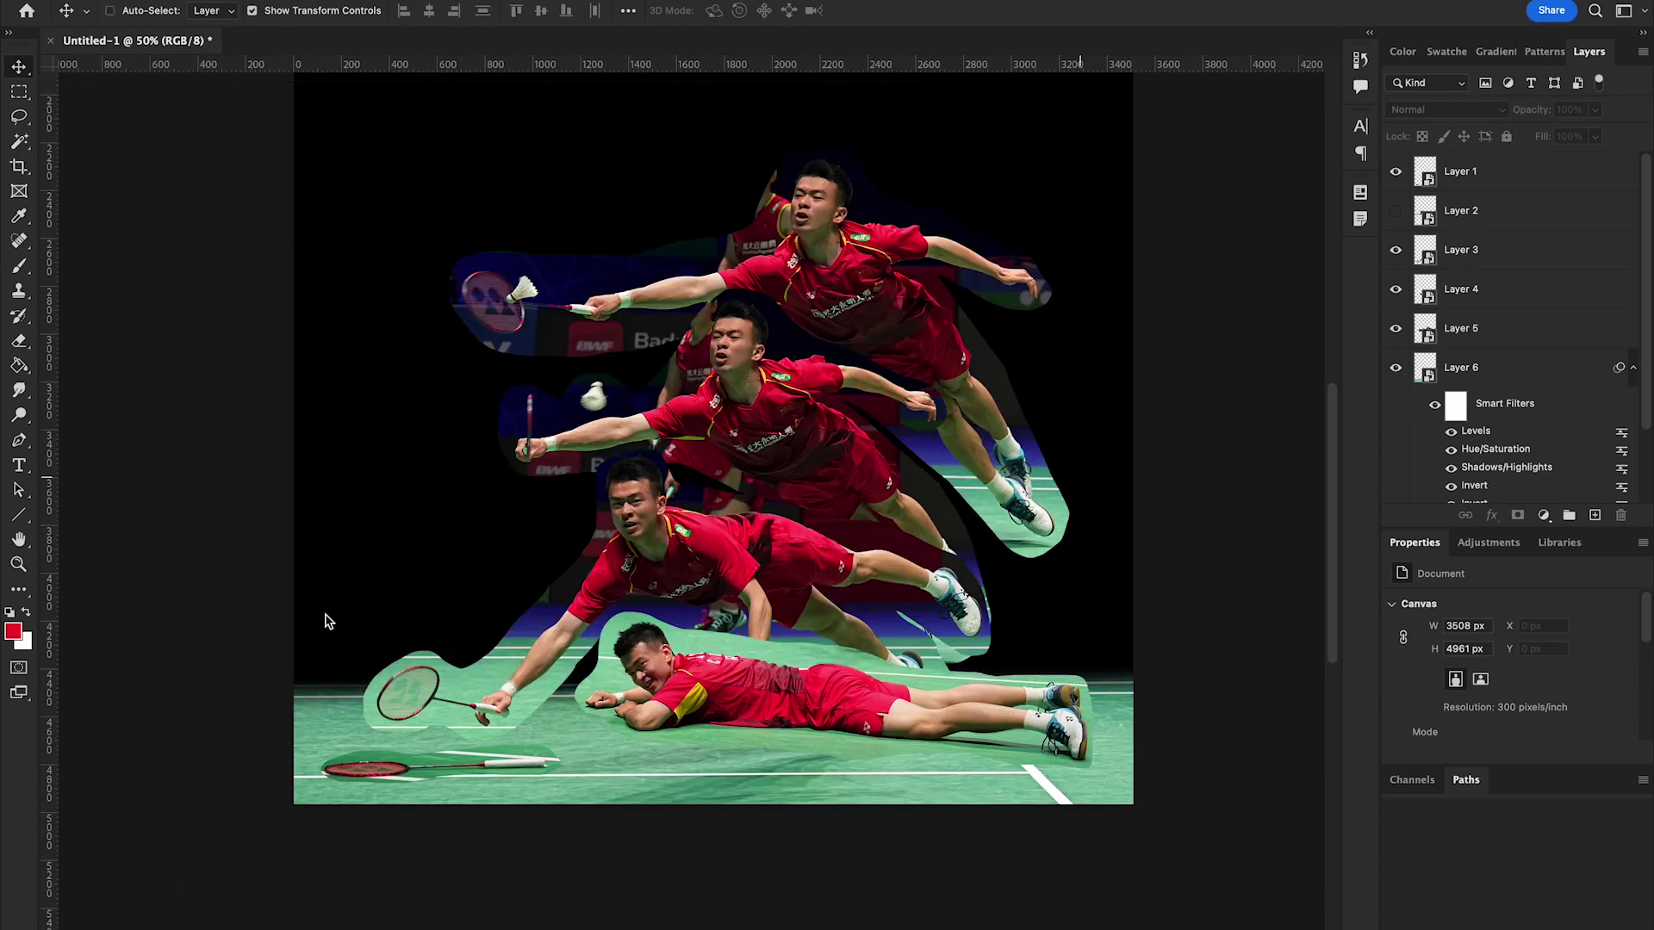
key(ctrl+shift+s)
key(Return)
click(879, 488)
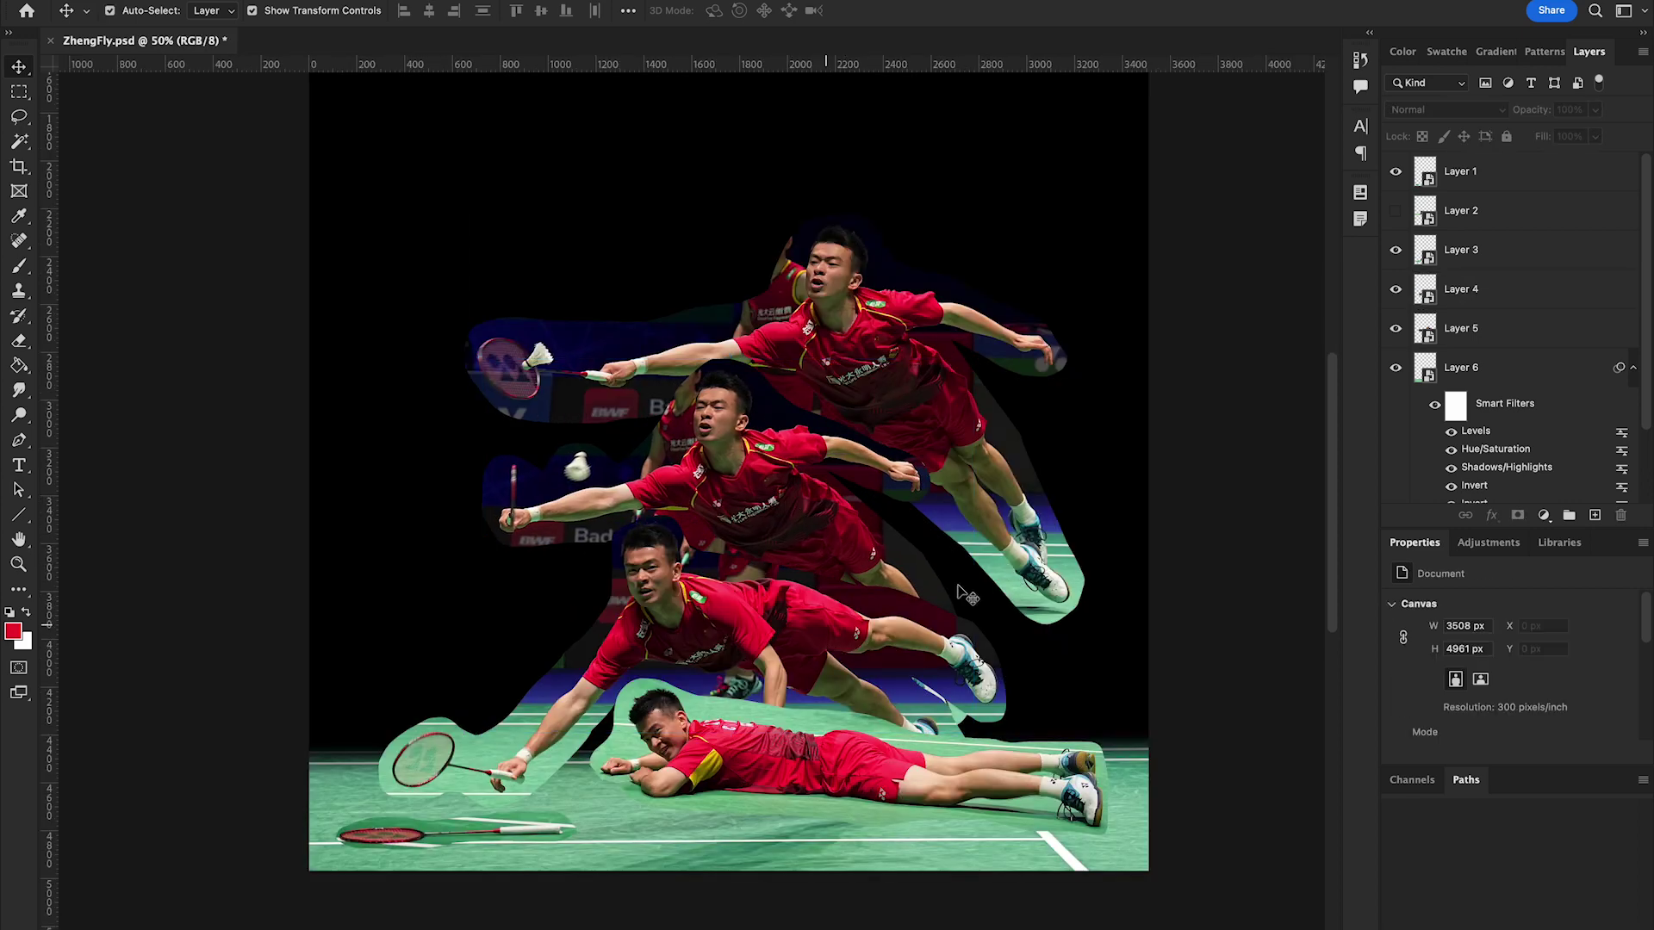
click(151, 3)
mouse_move(182, 54)
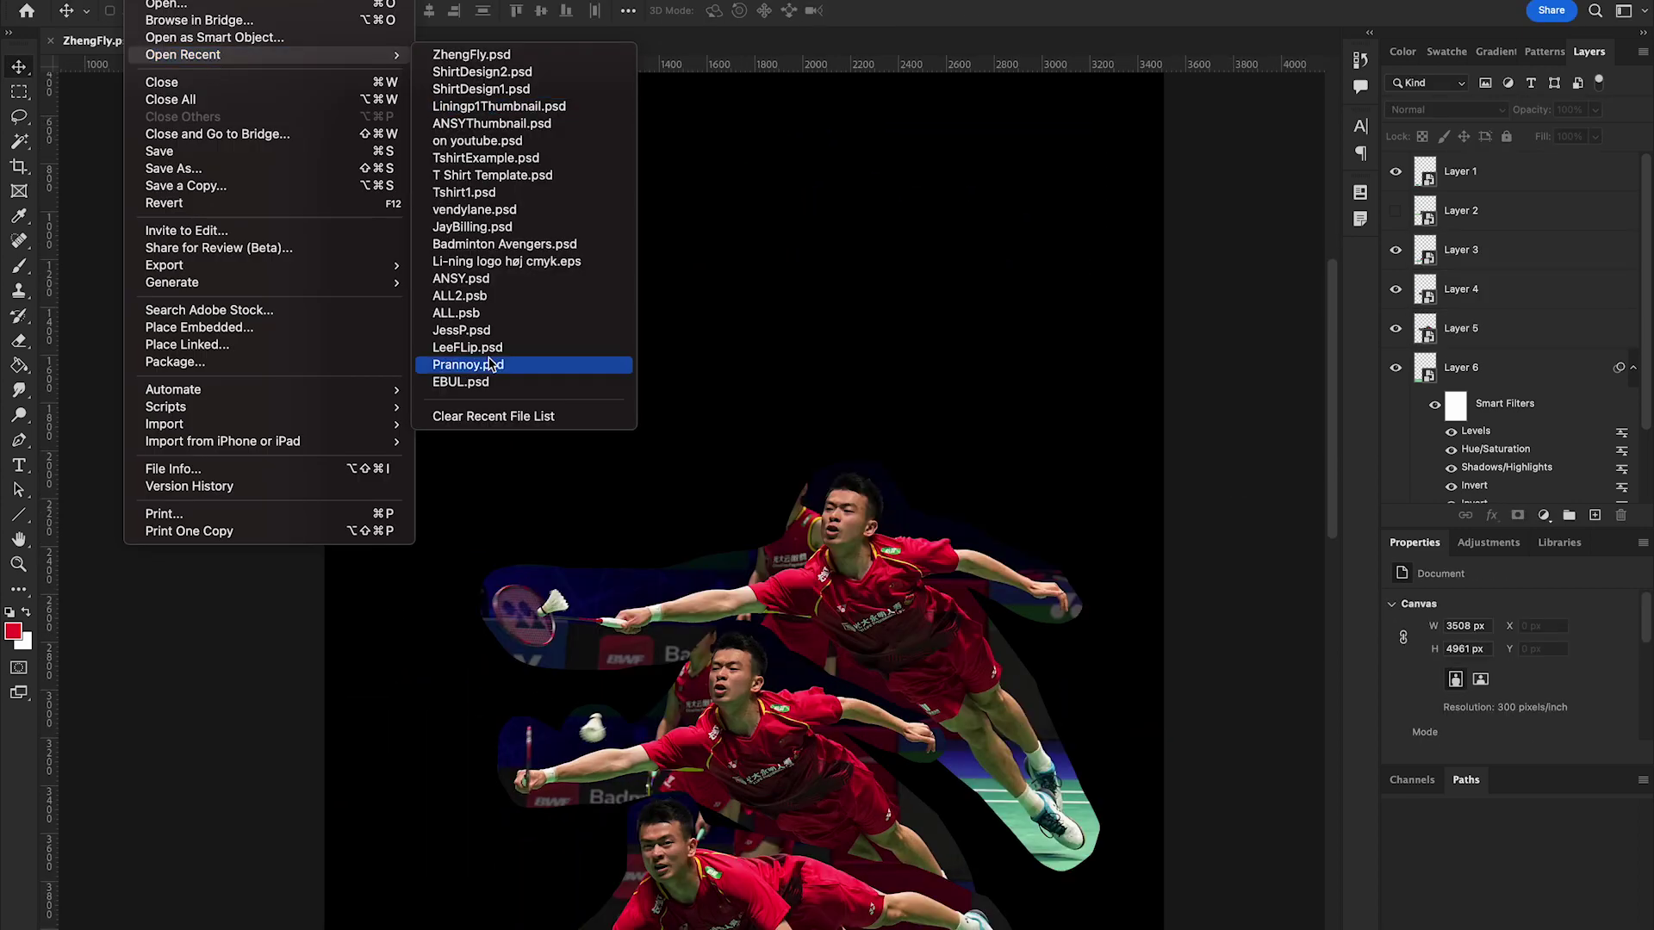
click(514, 212)
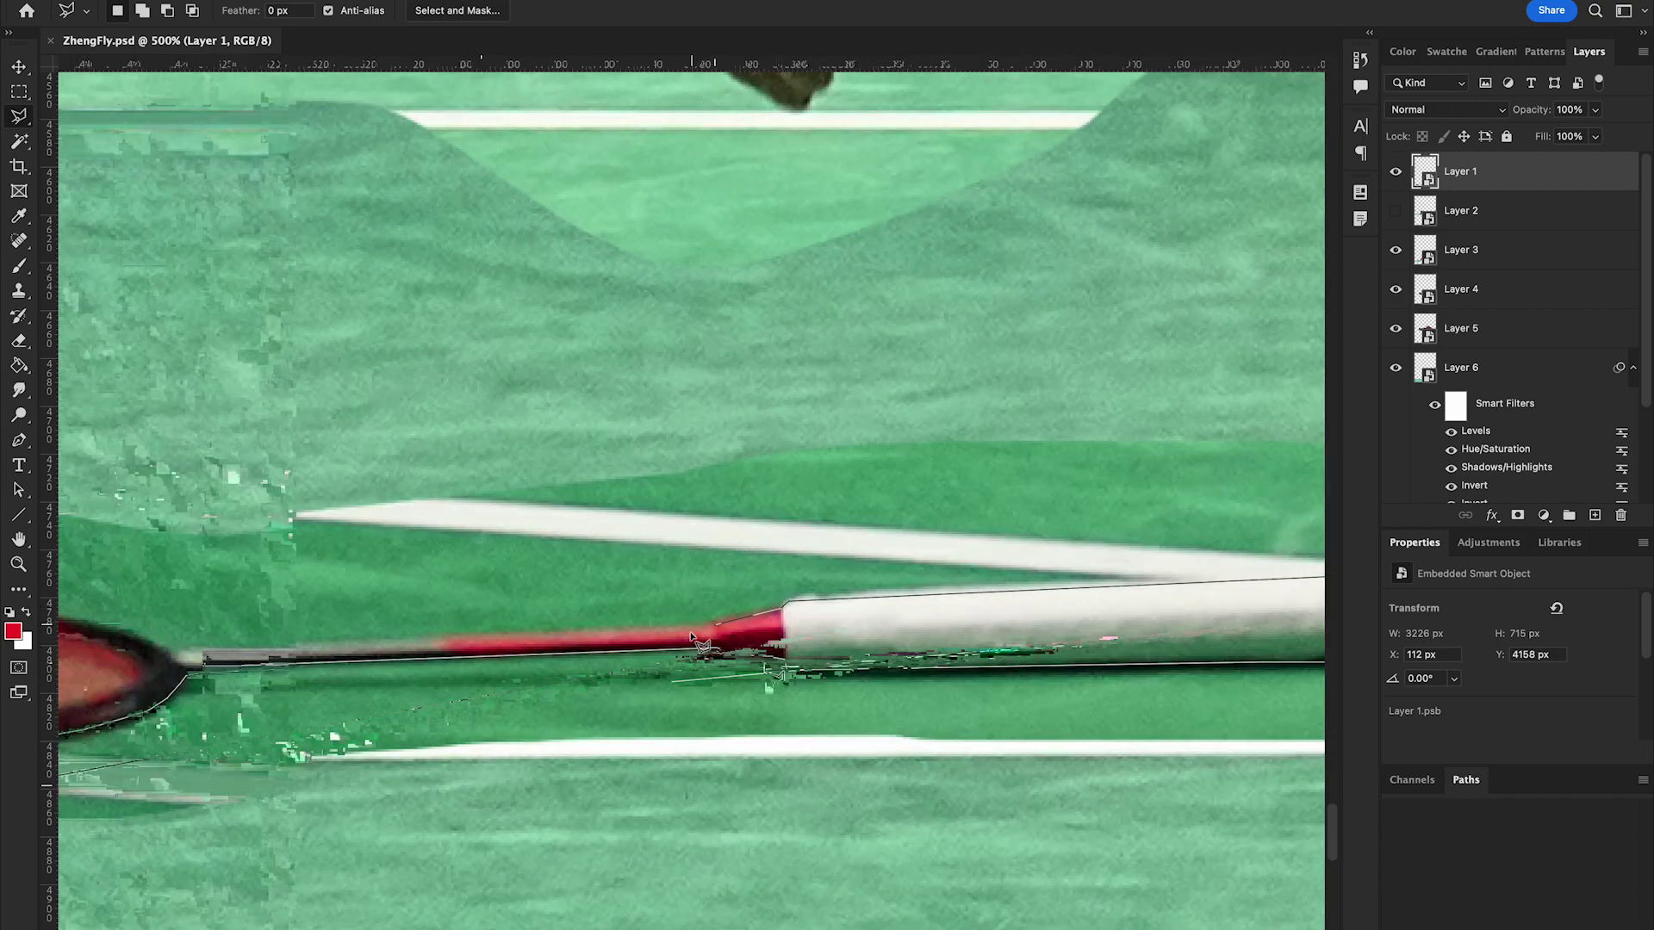
Step: Trace the lying racket with the Polygonal Lasso and copy it onto a new layer
click(861, 613)
click(580, 608)
click(322, 615)
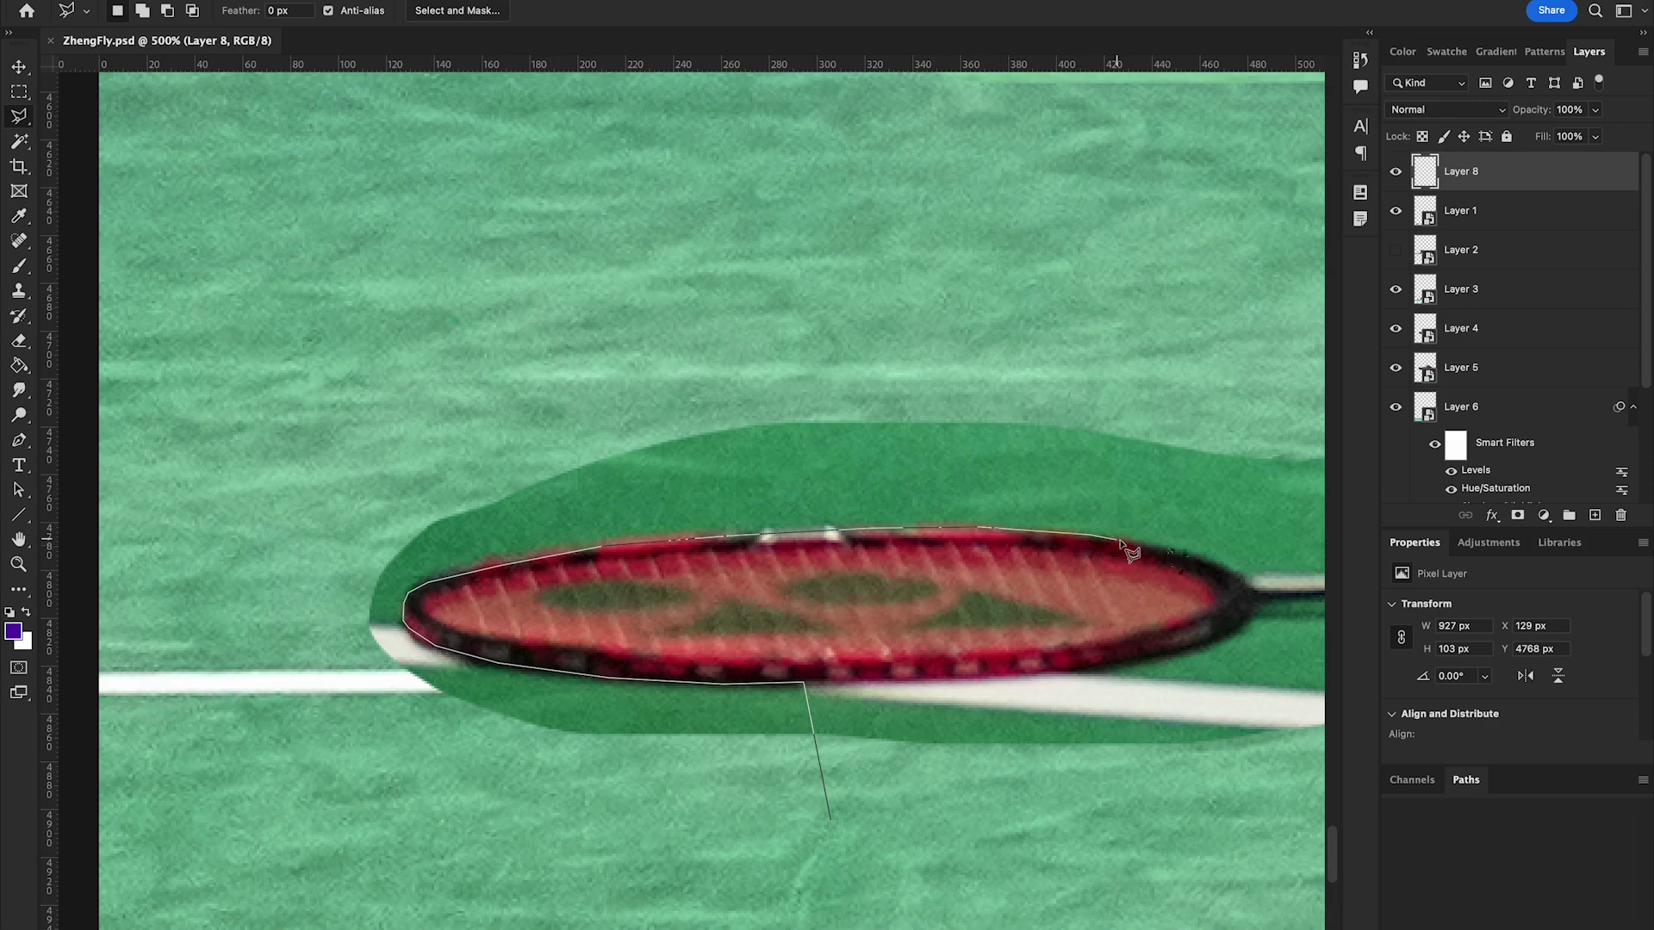
scroll(1131, 552, right, 15)
click(439, 523)
scroll(431, 603, left, 12)
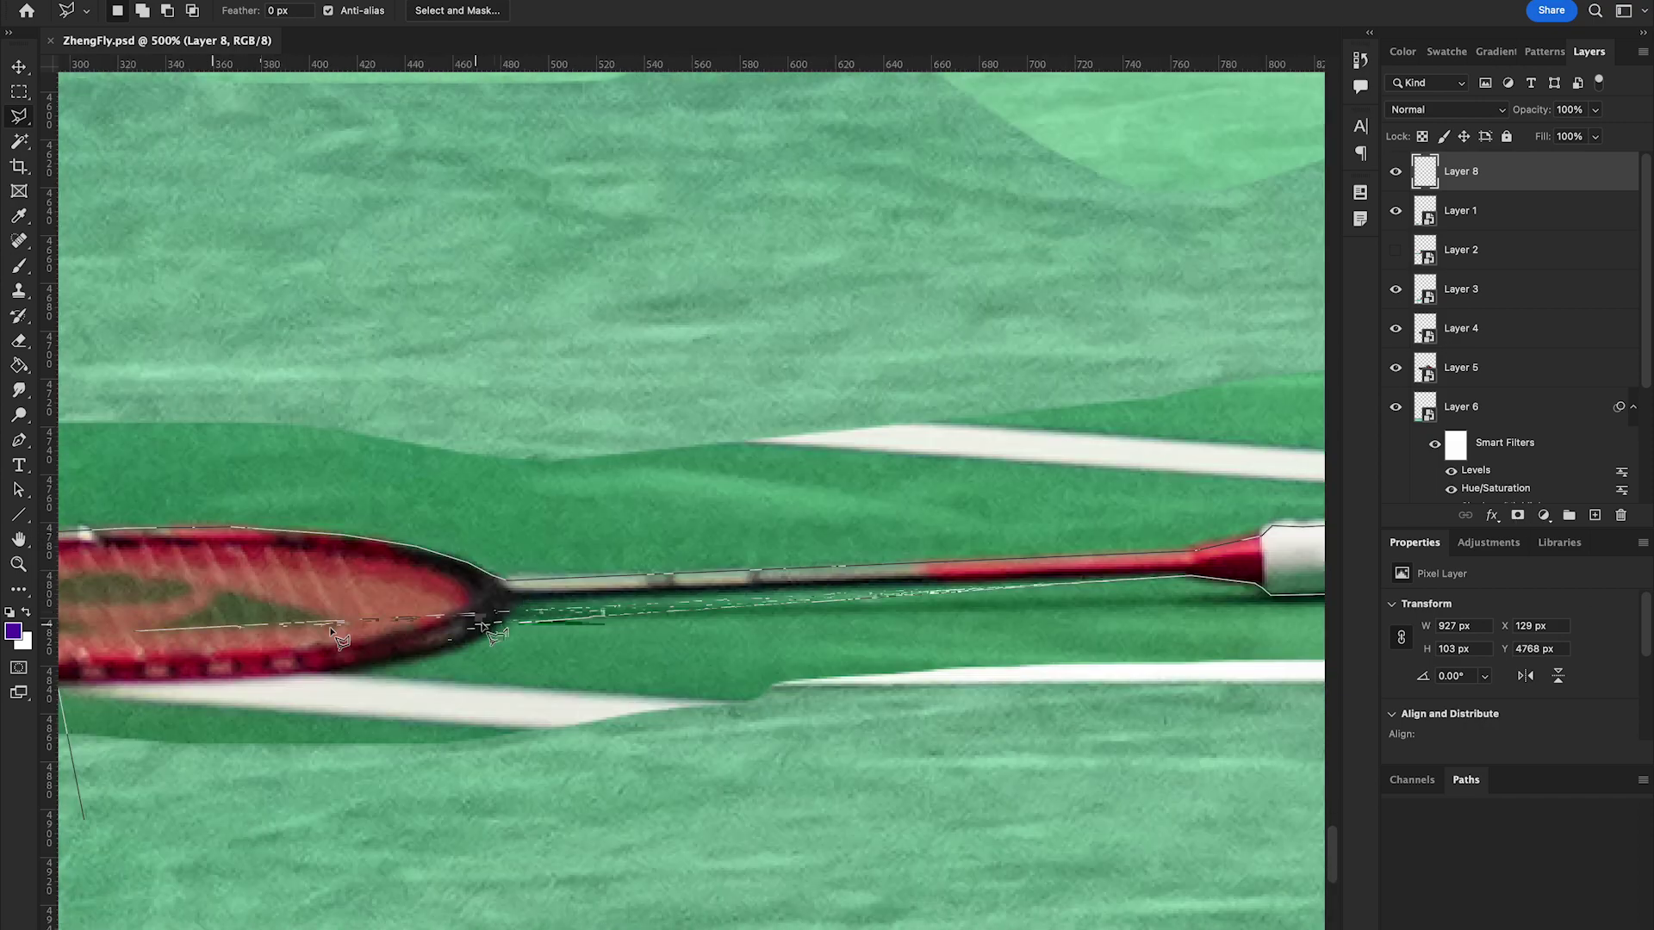
double_click(357, 679)
key(ctrl+minus)
key(ctrl+j)
key(ctrl+minus)
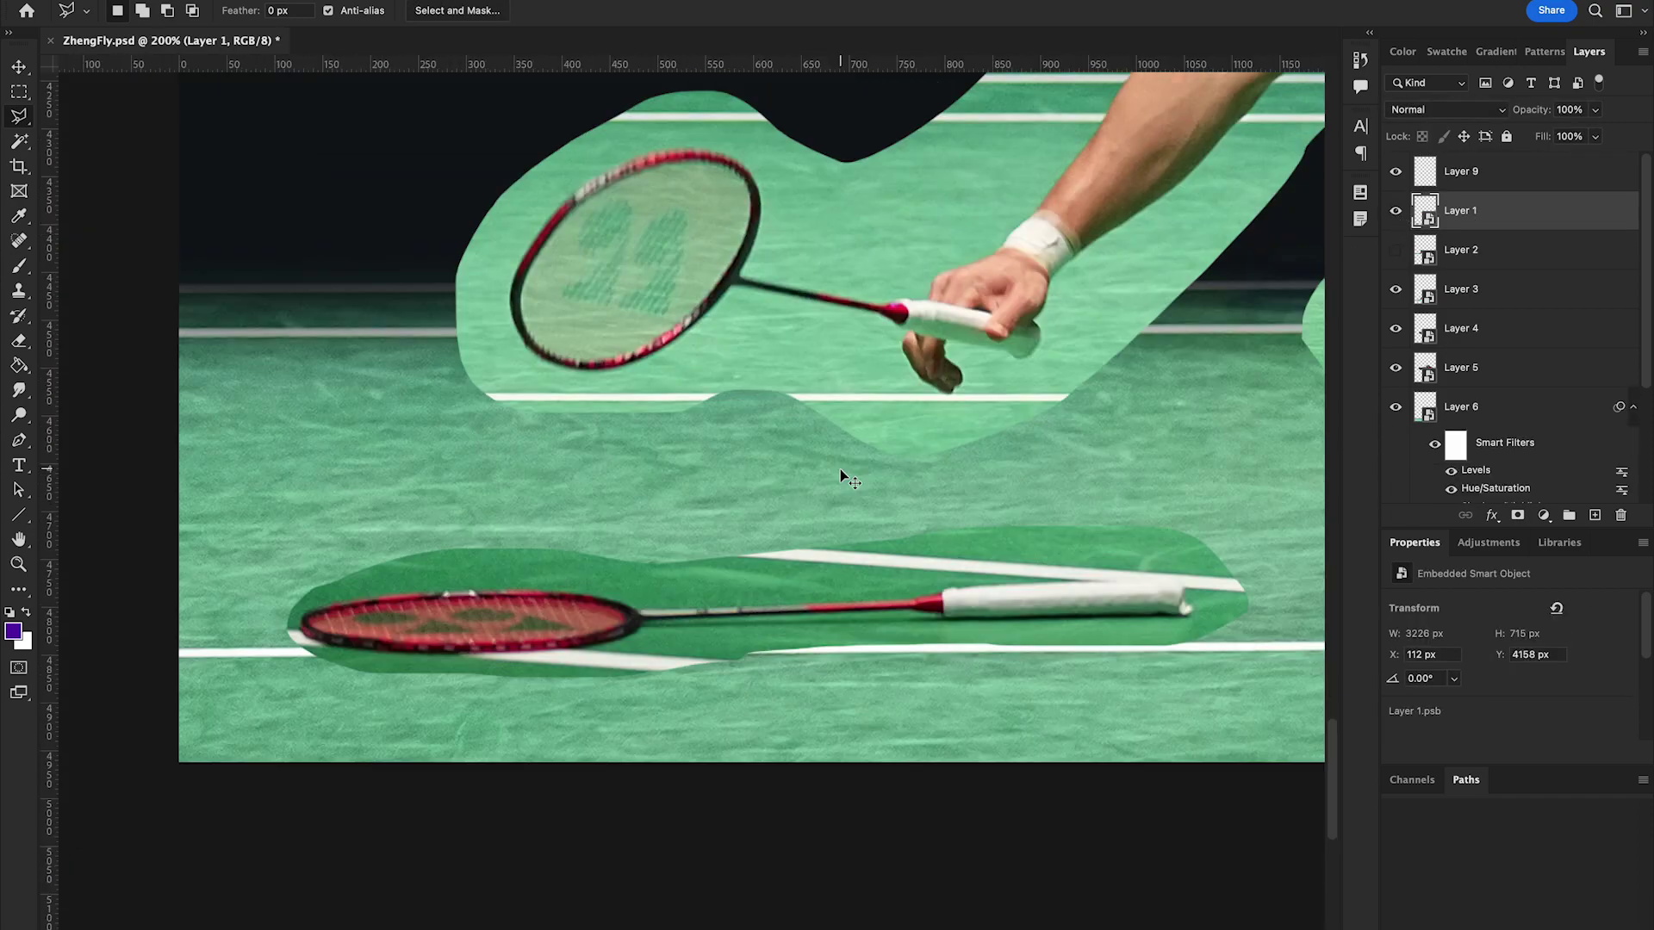
Step: Rasterize the lying player layer and copy the lassoed racket head onto another new layer
right_click(1461, 210)
click(1318, 639)
key(m)
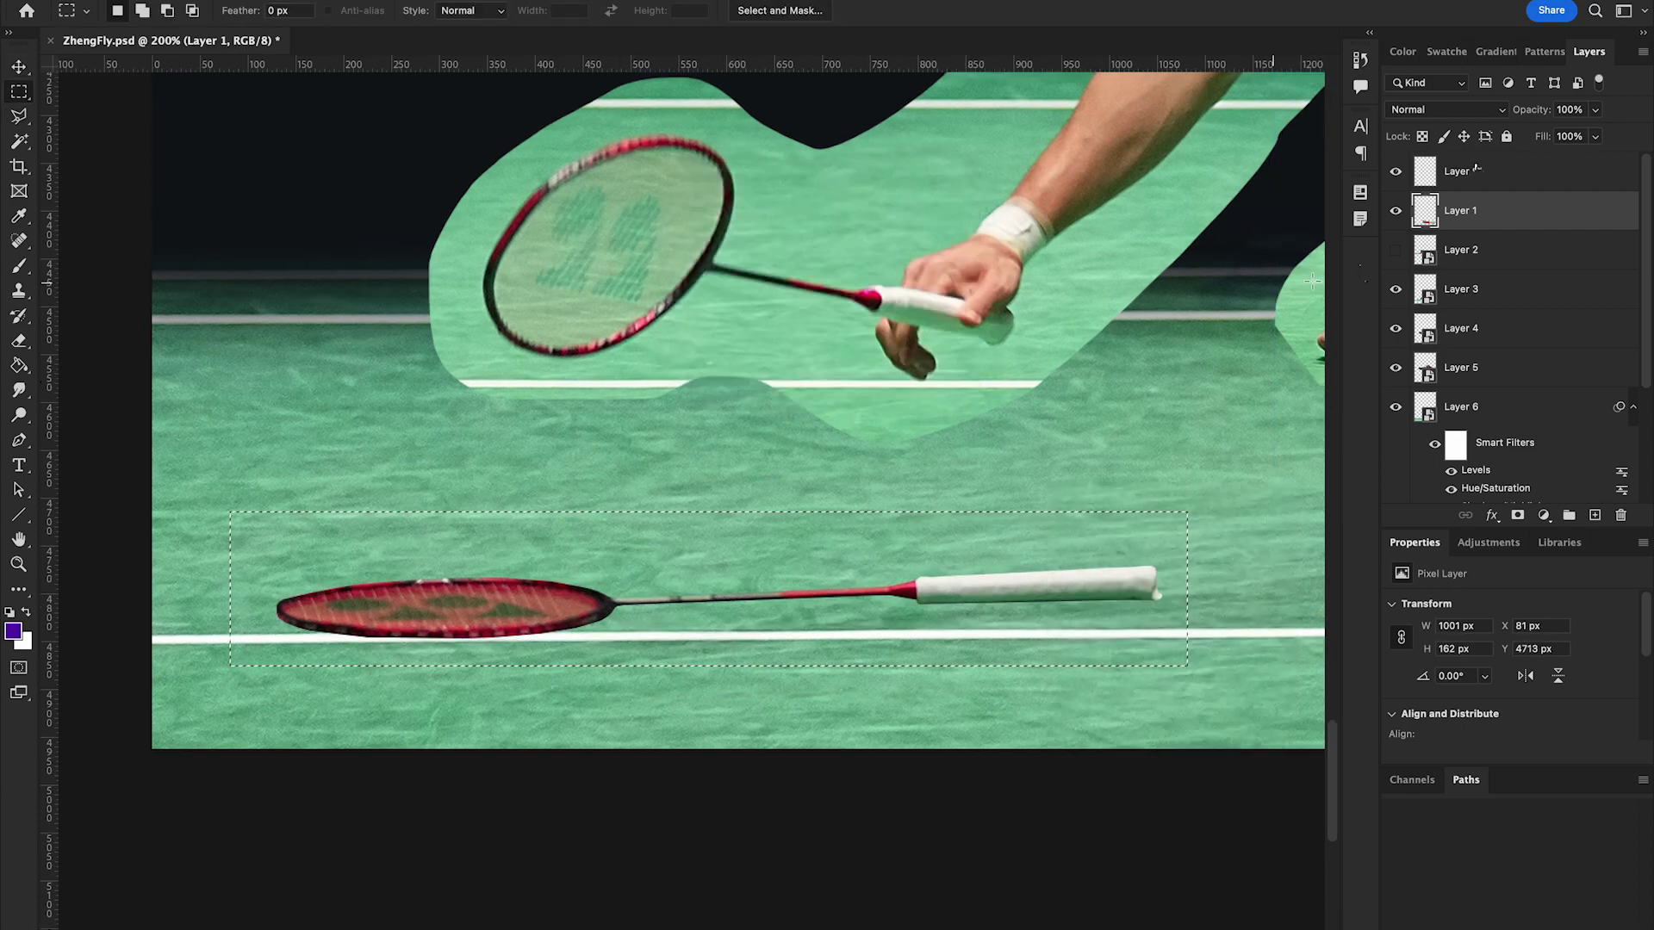
click(1475, 169)
scroll(342, 594, up, 3)
key(l)
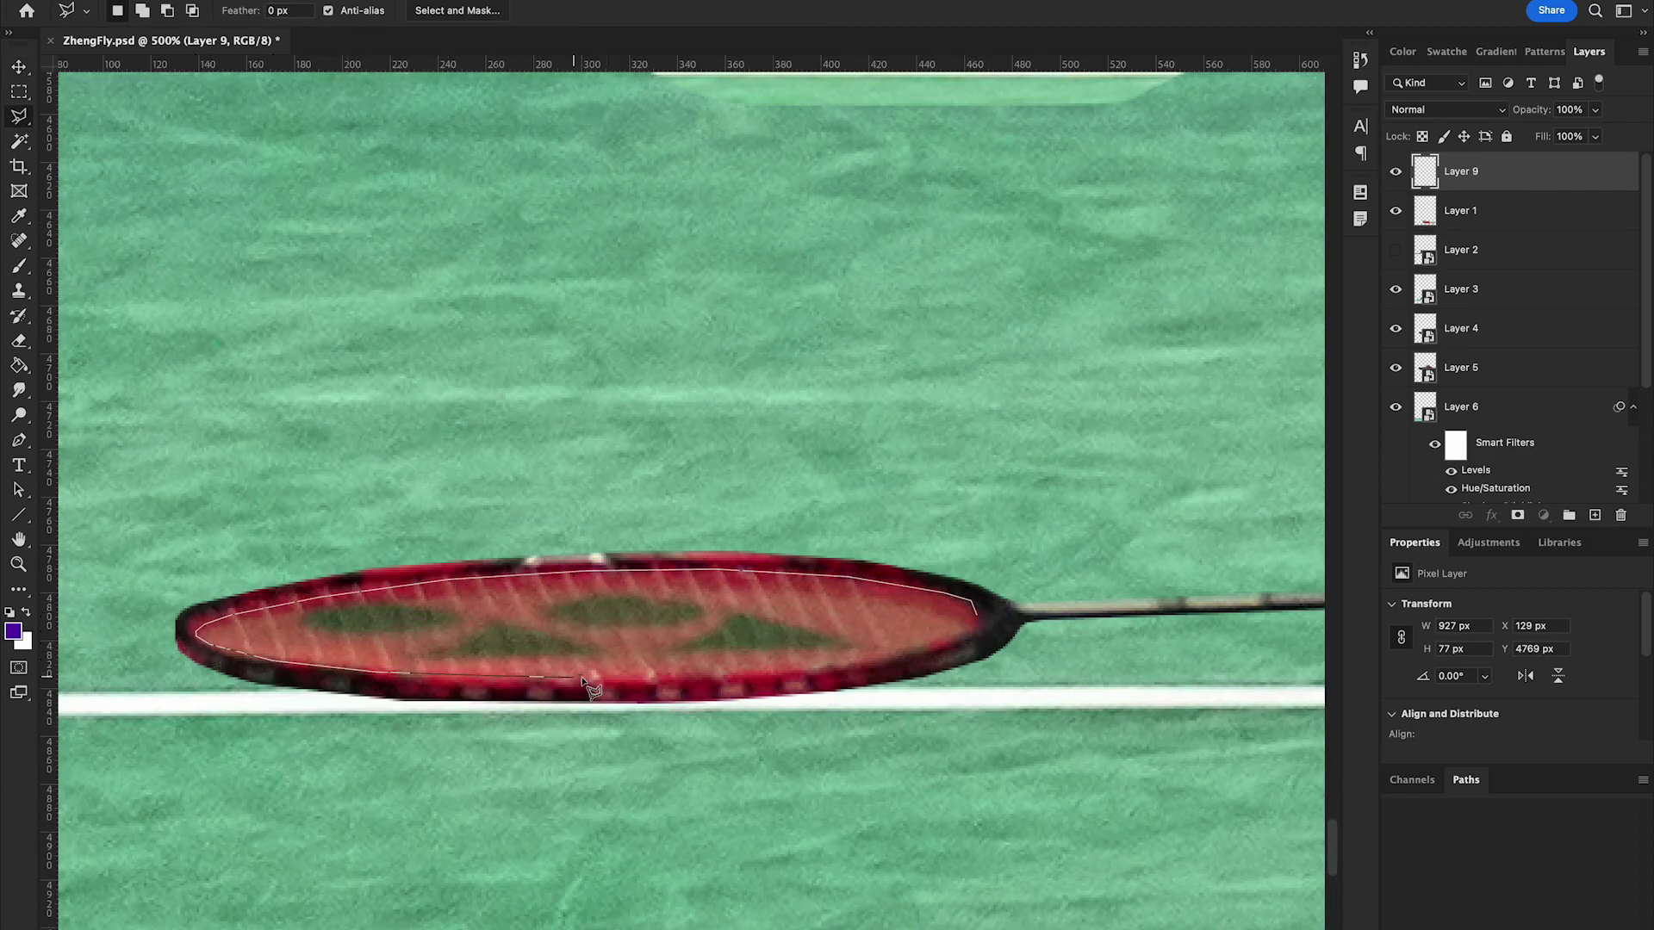
double_click(585, 685)
right_click(878, 654)
click(1034, 653)
Step: Darken the racket copy with Levels (103) and Hue/Saturation, and set its opacity to 90%
key(shift+alt+s)
key(ctrl+l)
text(103)
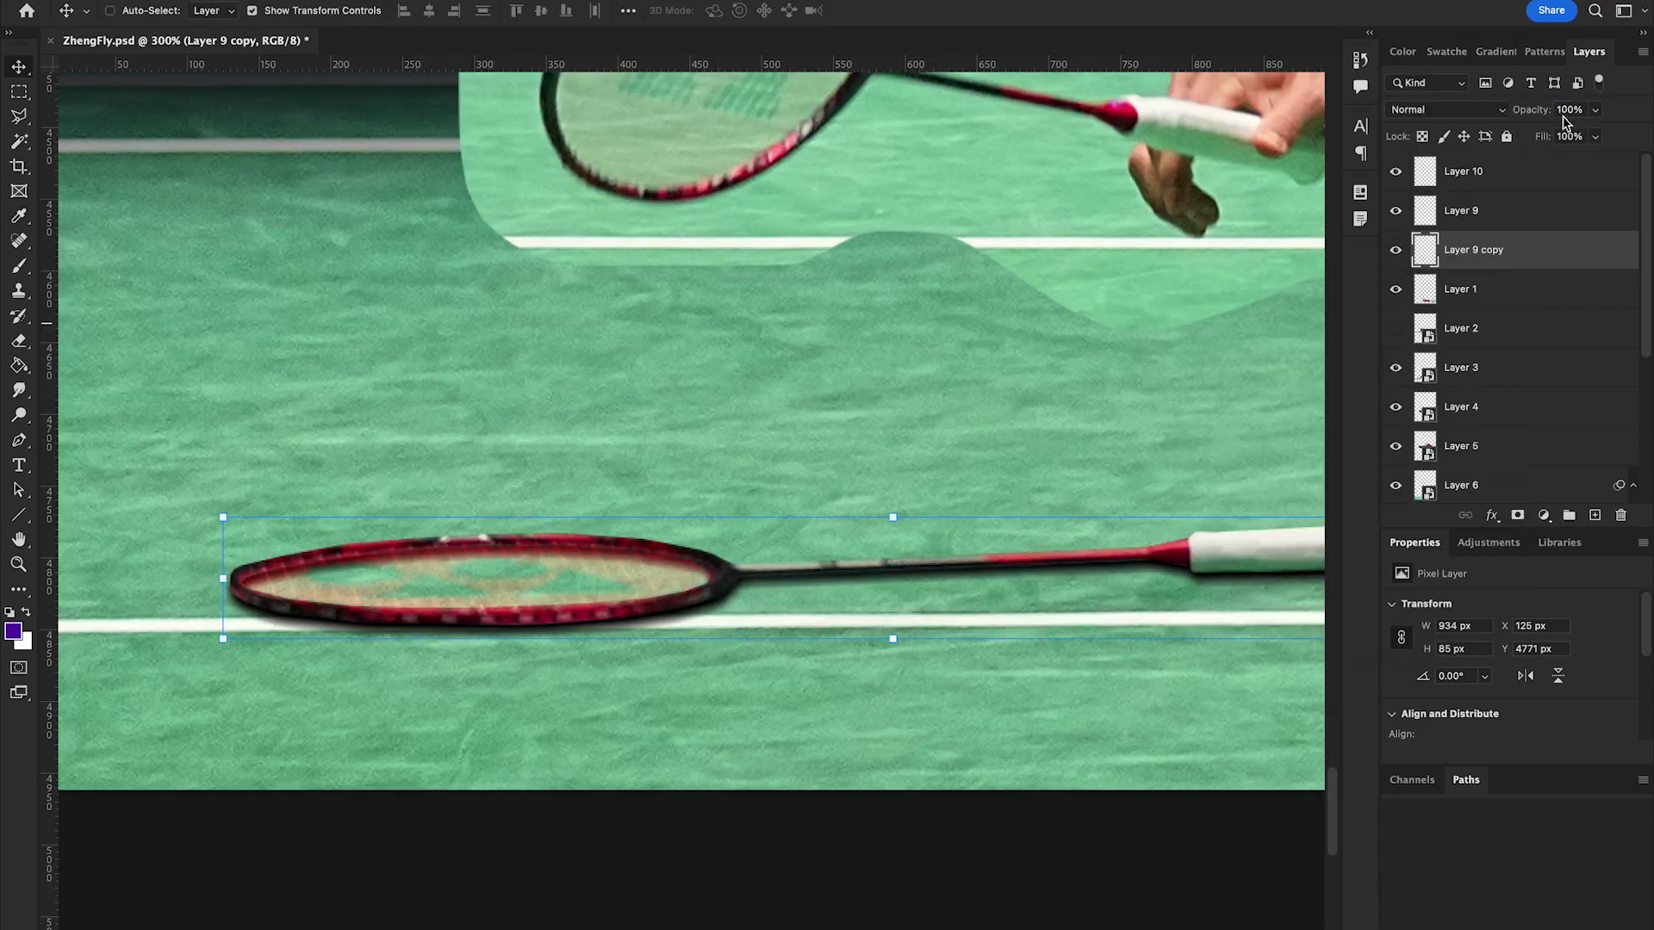
key(ctrl+u)
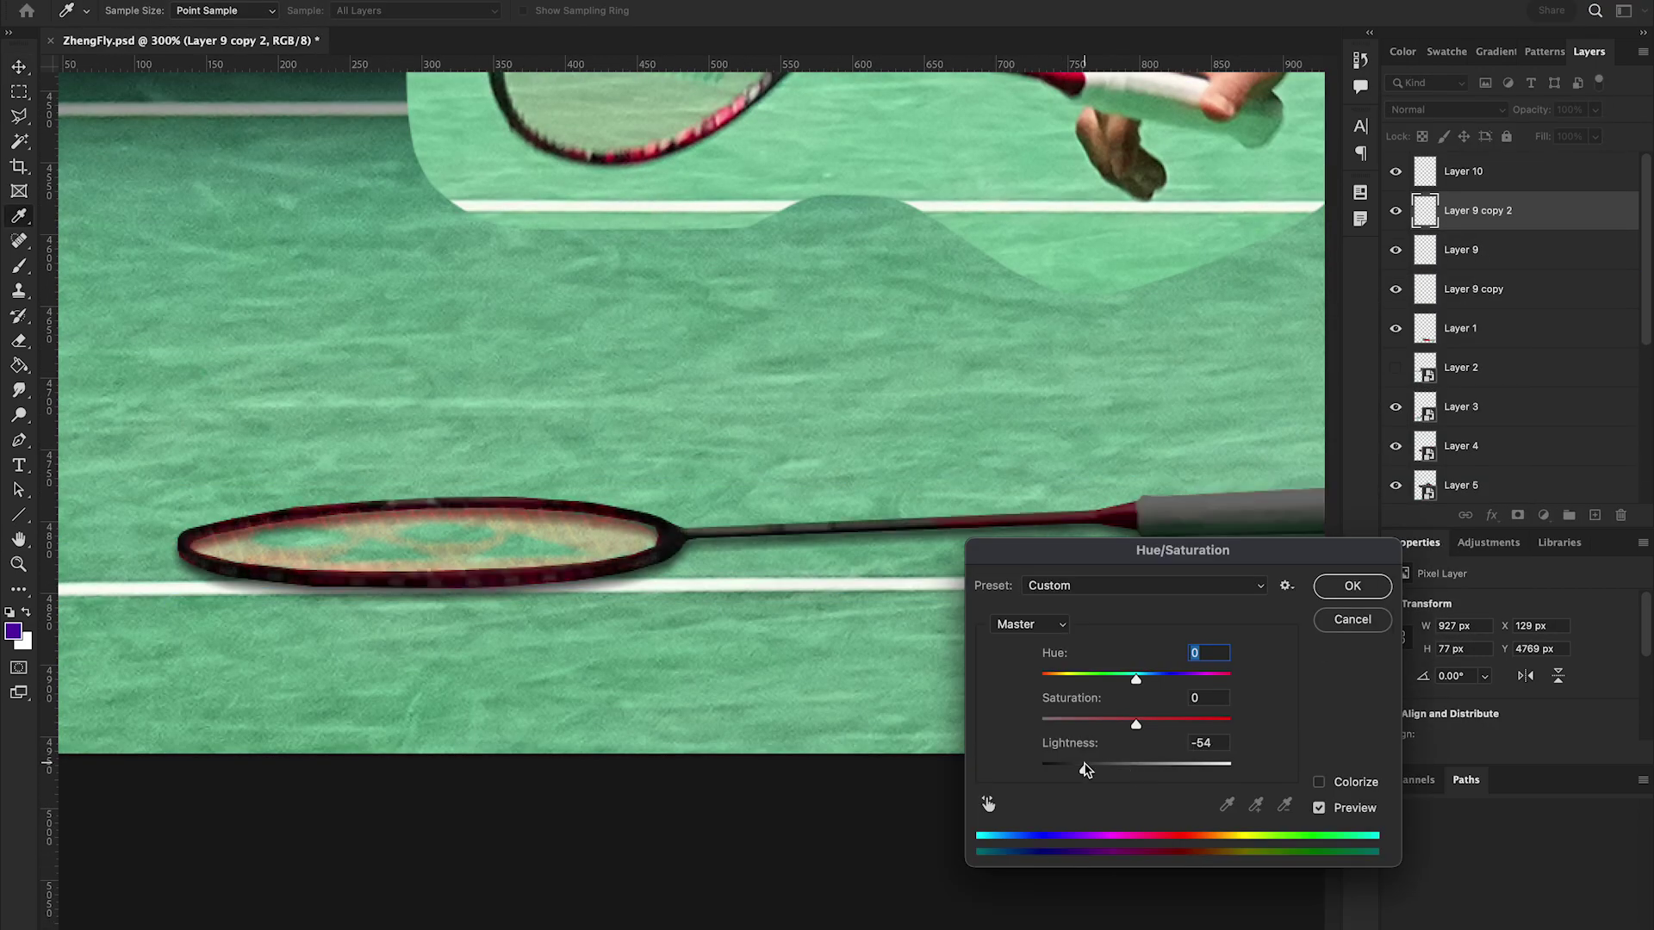
scroll(694, 538, left, 5)
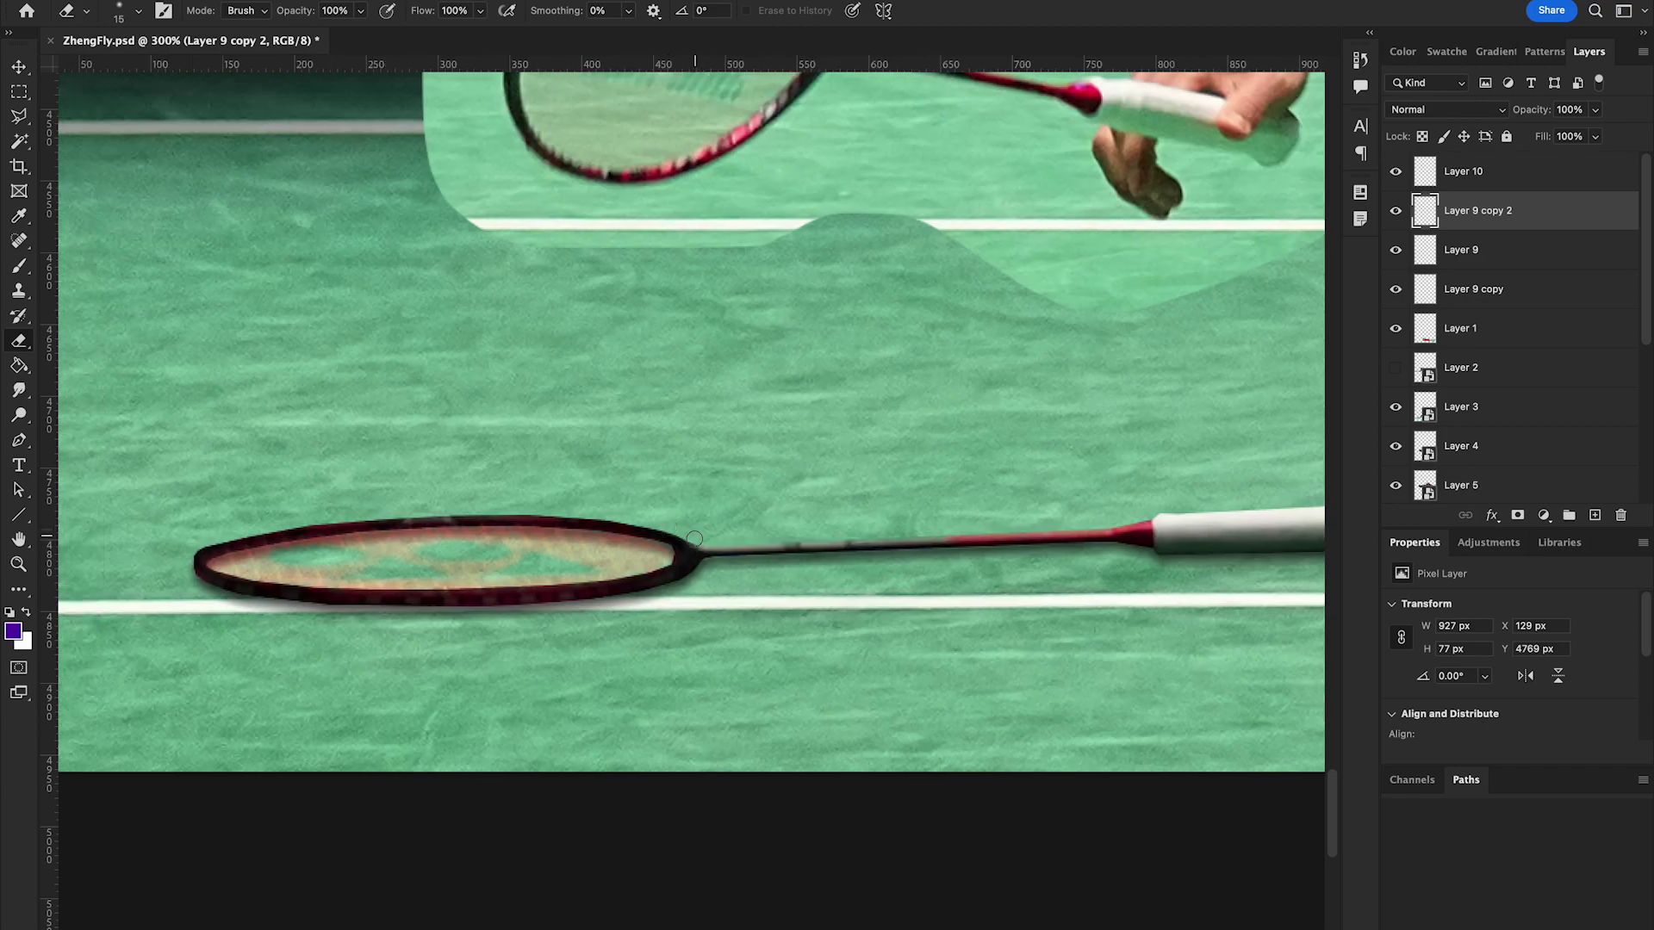
key(ctrl+minus)
click(1565, 108)
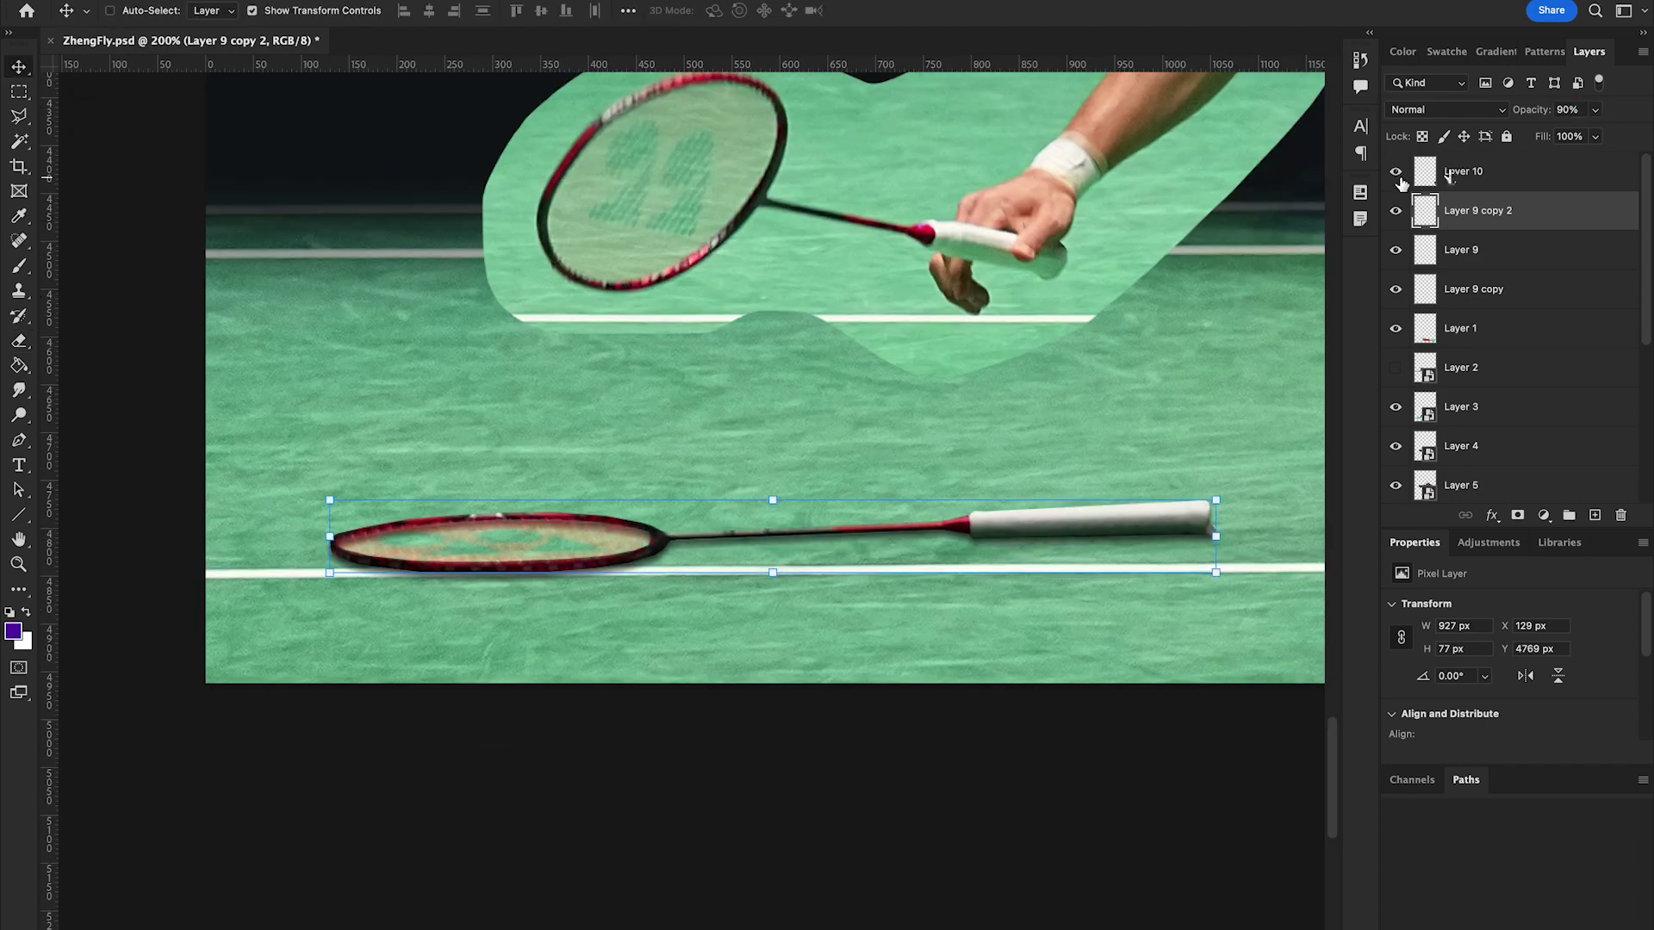
click(1491, 515)
Step: Add an inner shadow to the racket, then trace an outline along the lying player's fist and arm
click(1430, 602)
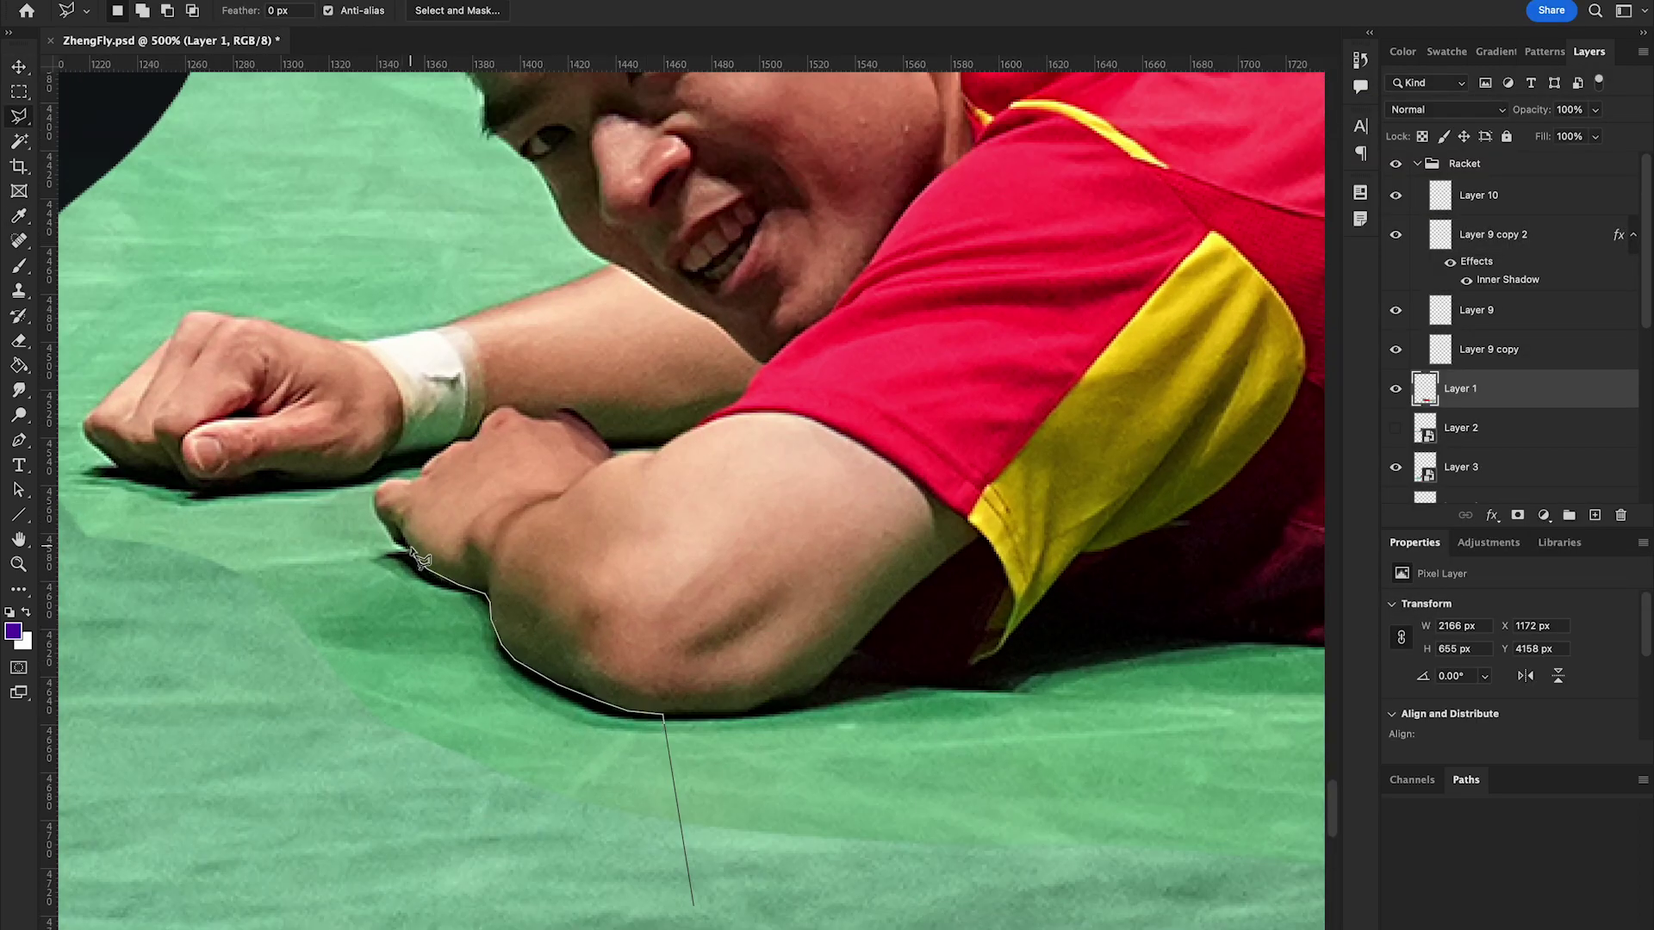
click(281, 478)
click(197, 493)
key(ctrl+plus)
click(448, 447)
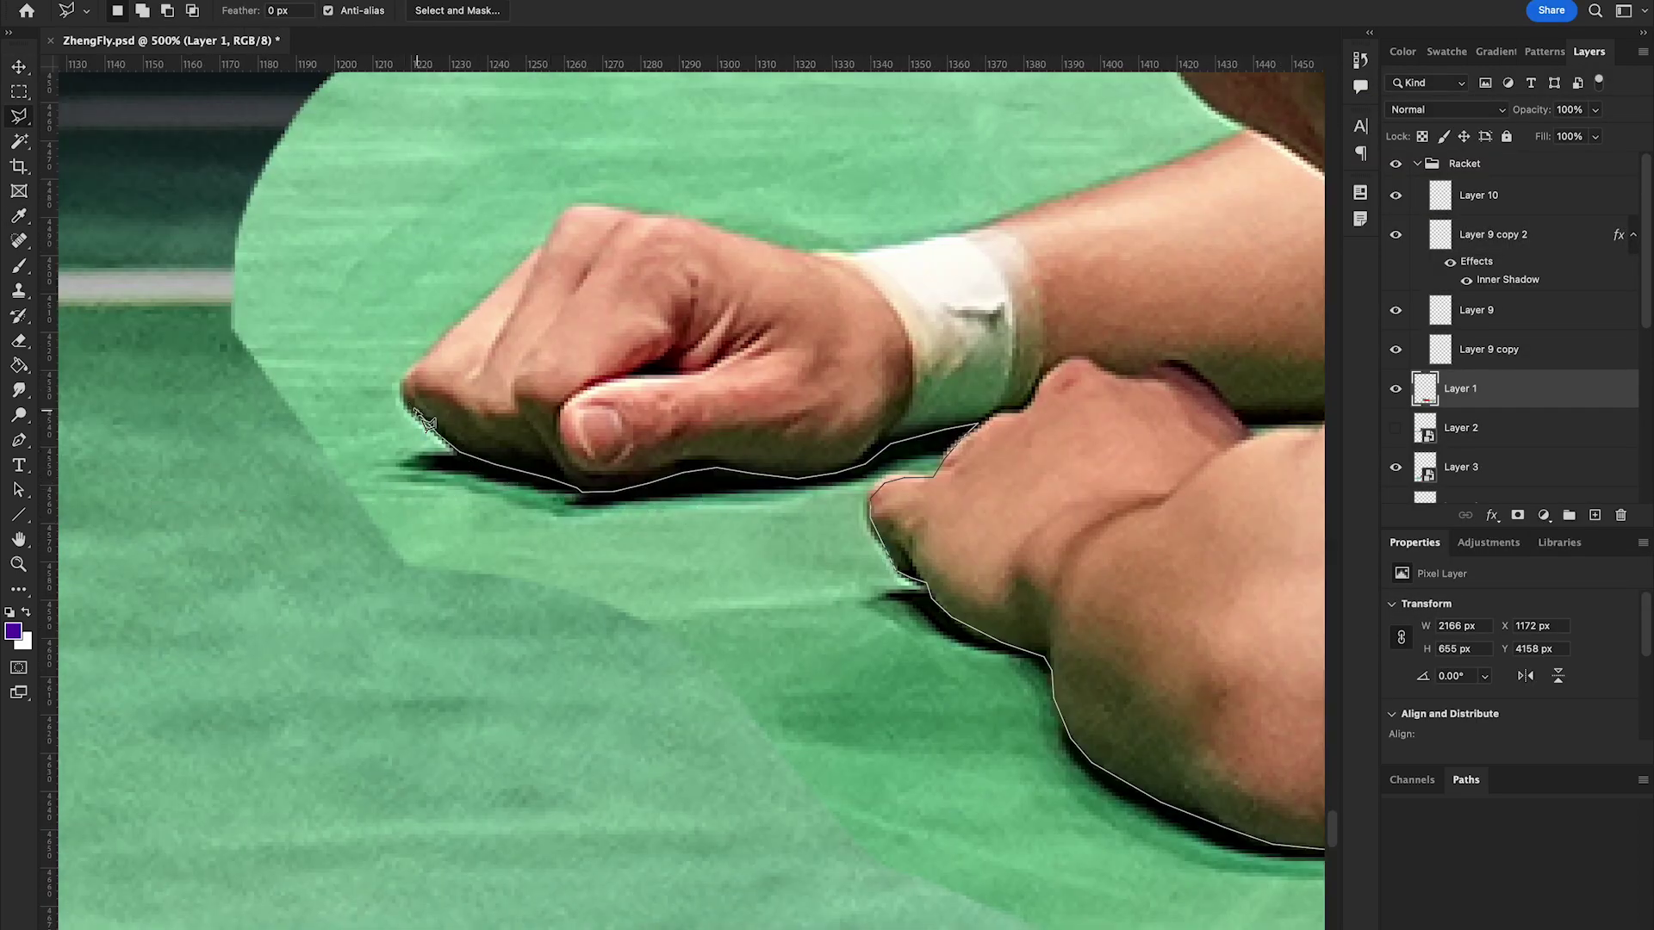
drag(956, 245, 405, 694)
click(710, 575)
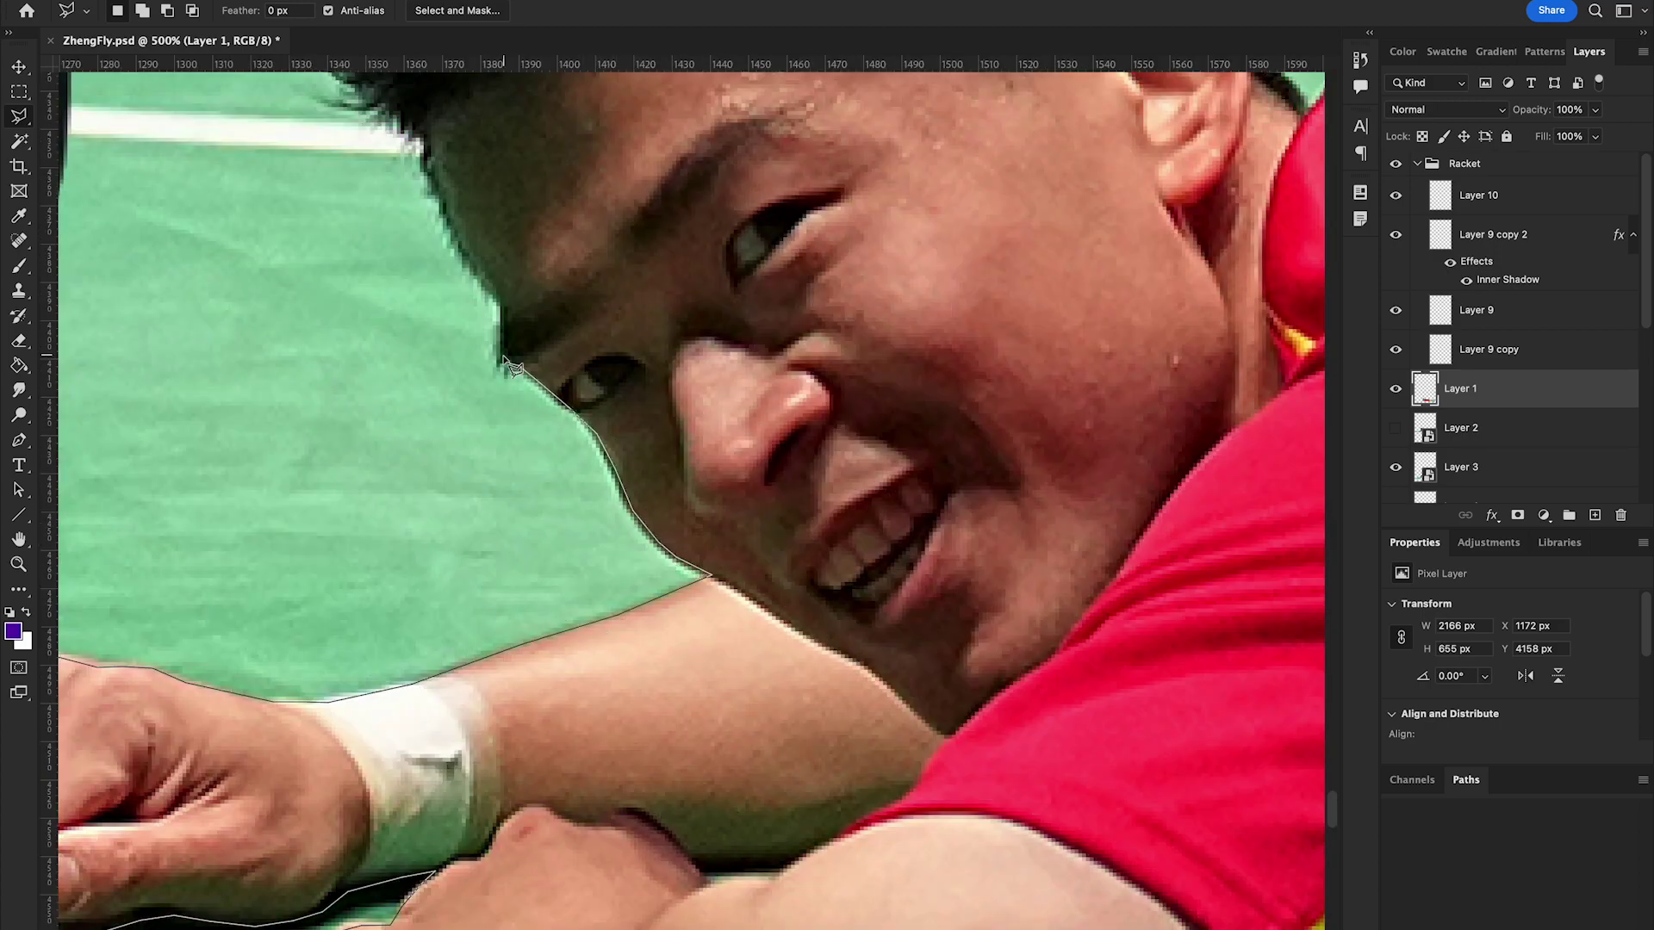
key(ctrl+minus)
scroll(567, 856, down, 5)
key(ctrl+plus)
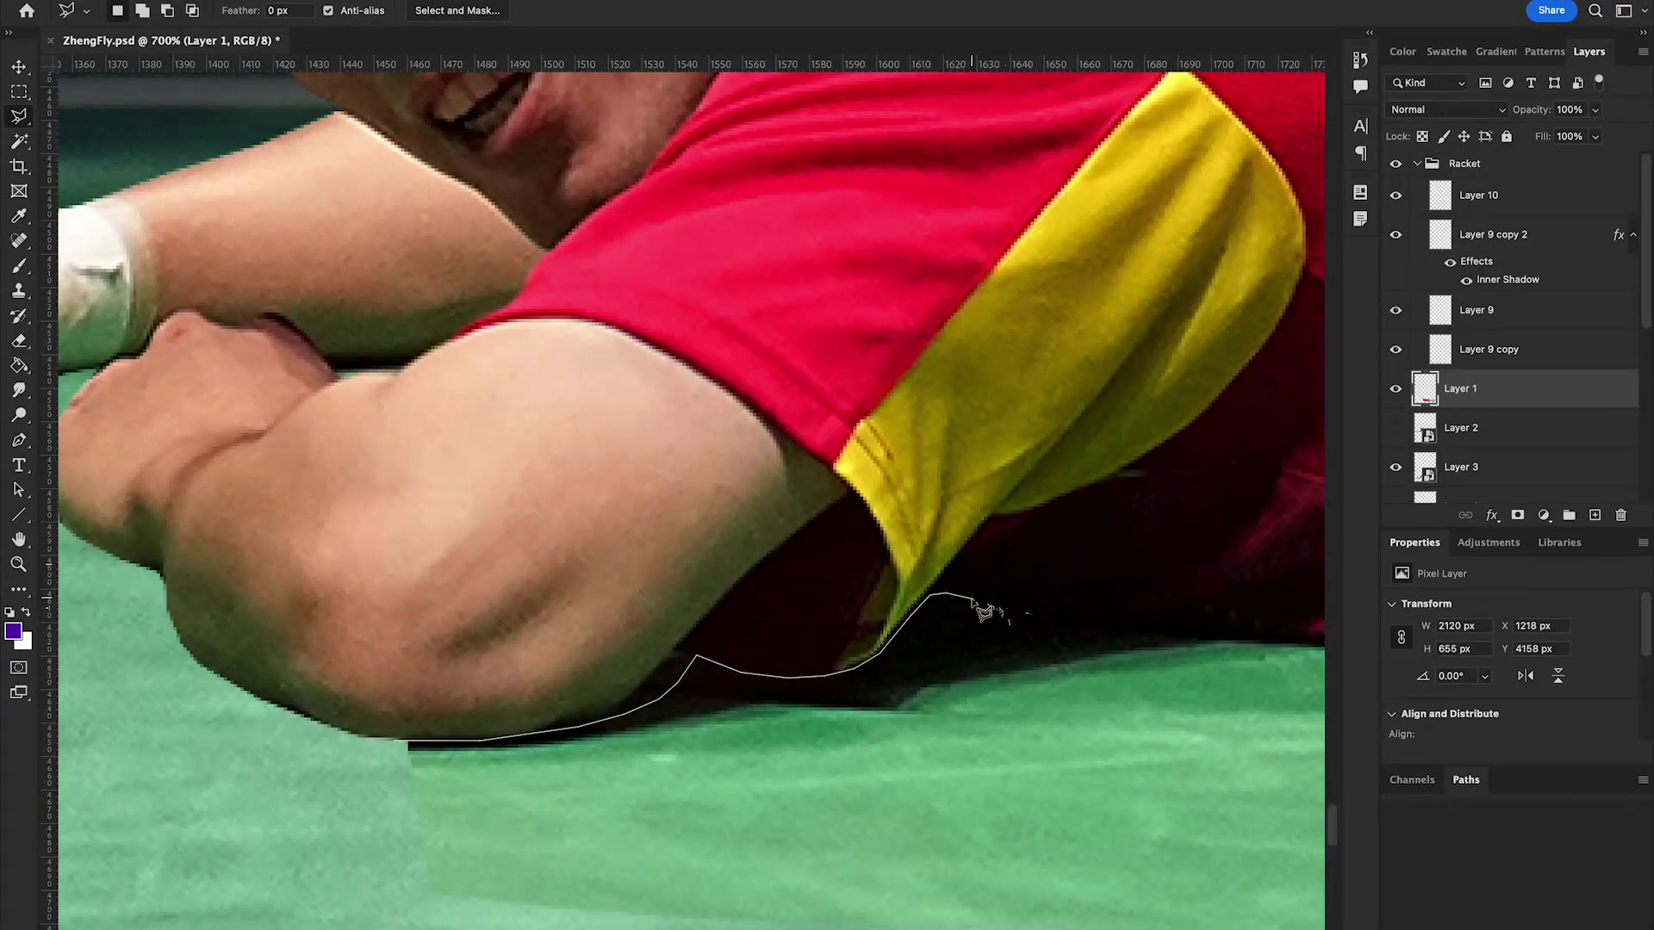
scroll(981, 612, right, 10)
scroll(792, 732, right, 10)
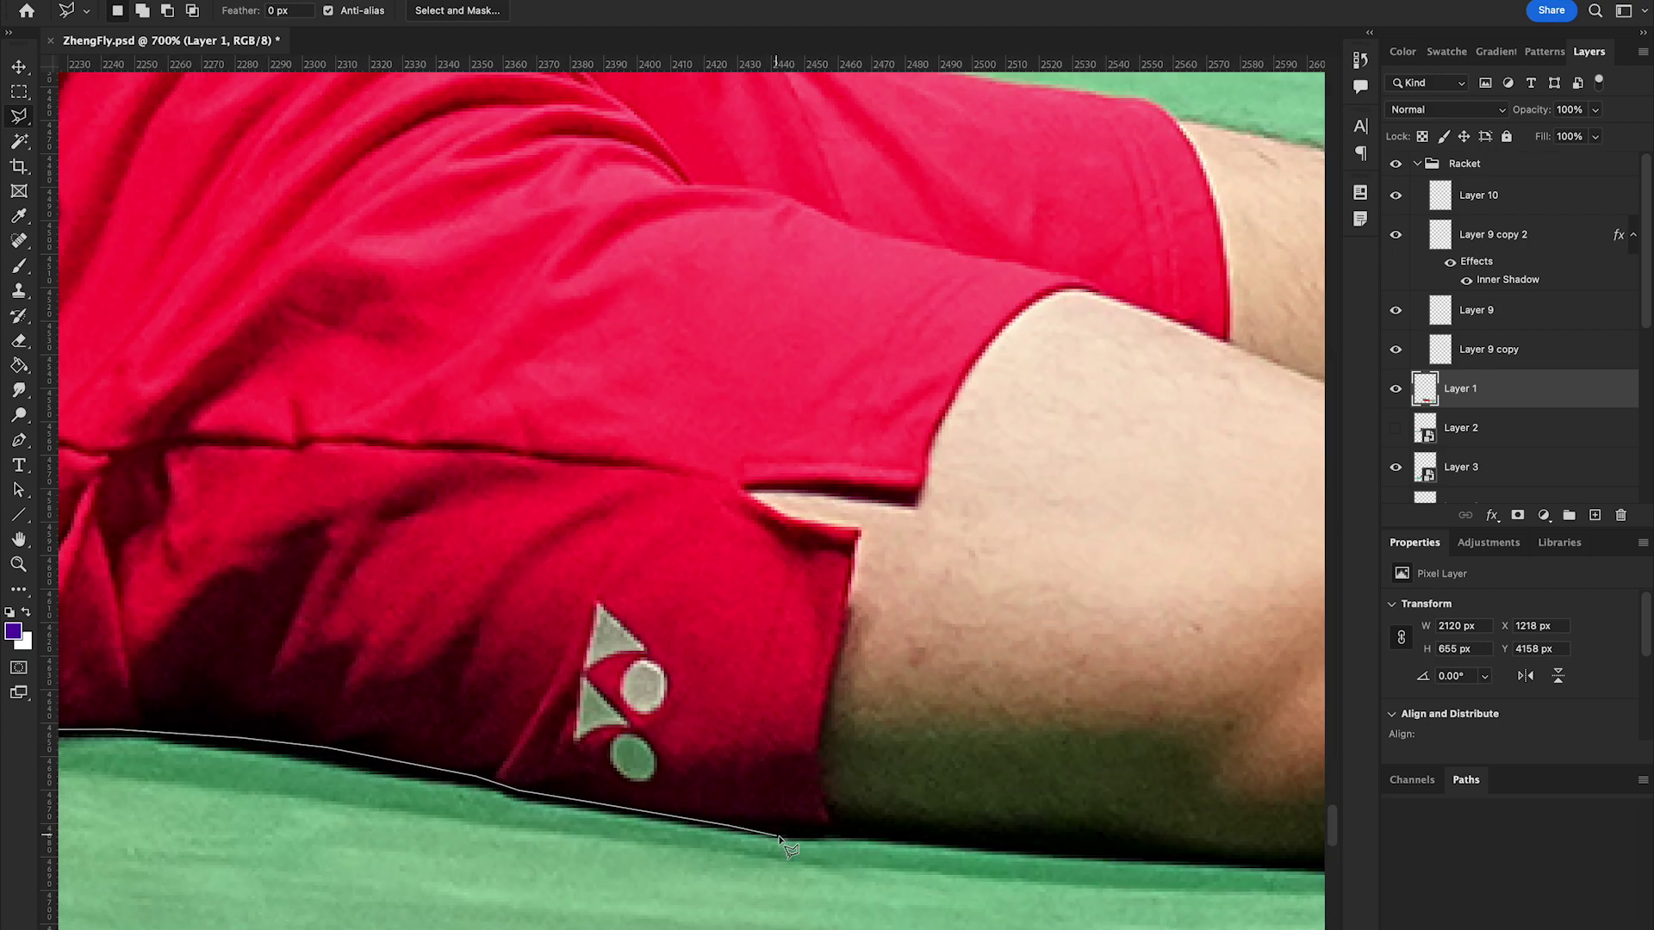
scroll(785, 843, right, 10)
scroll(991, 539, right, 5)
scroll(990, 539, right, 5)
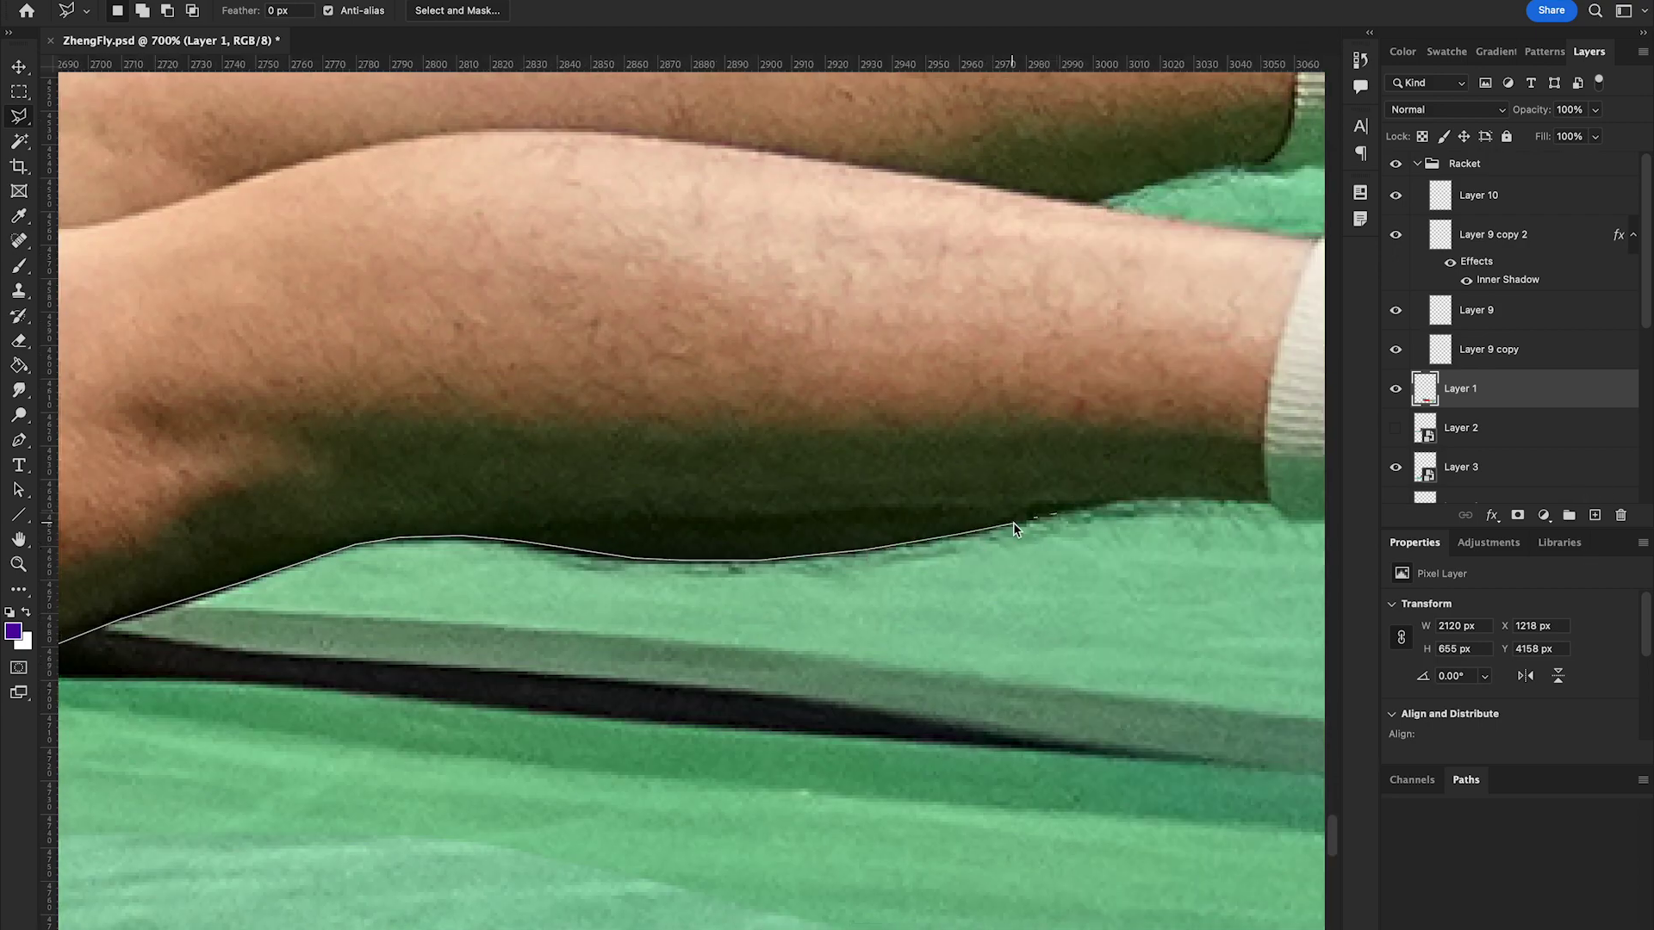
Step: Continue the outline along the sock's lower edge and around the shoelace loop gap
click(1125, 498)
click(1271, 498)
scroll(1271, 498, right, 10)
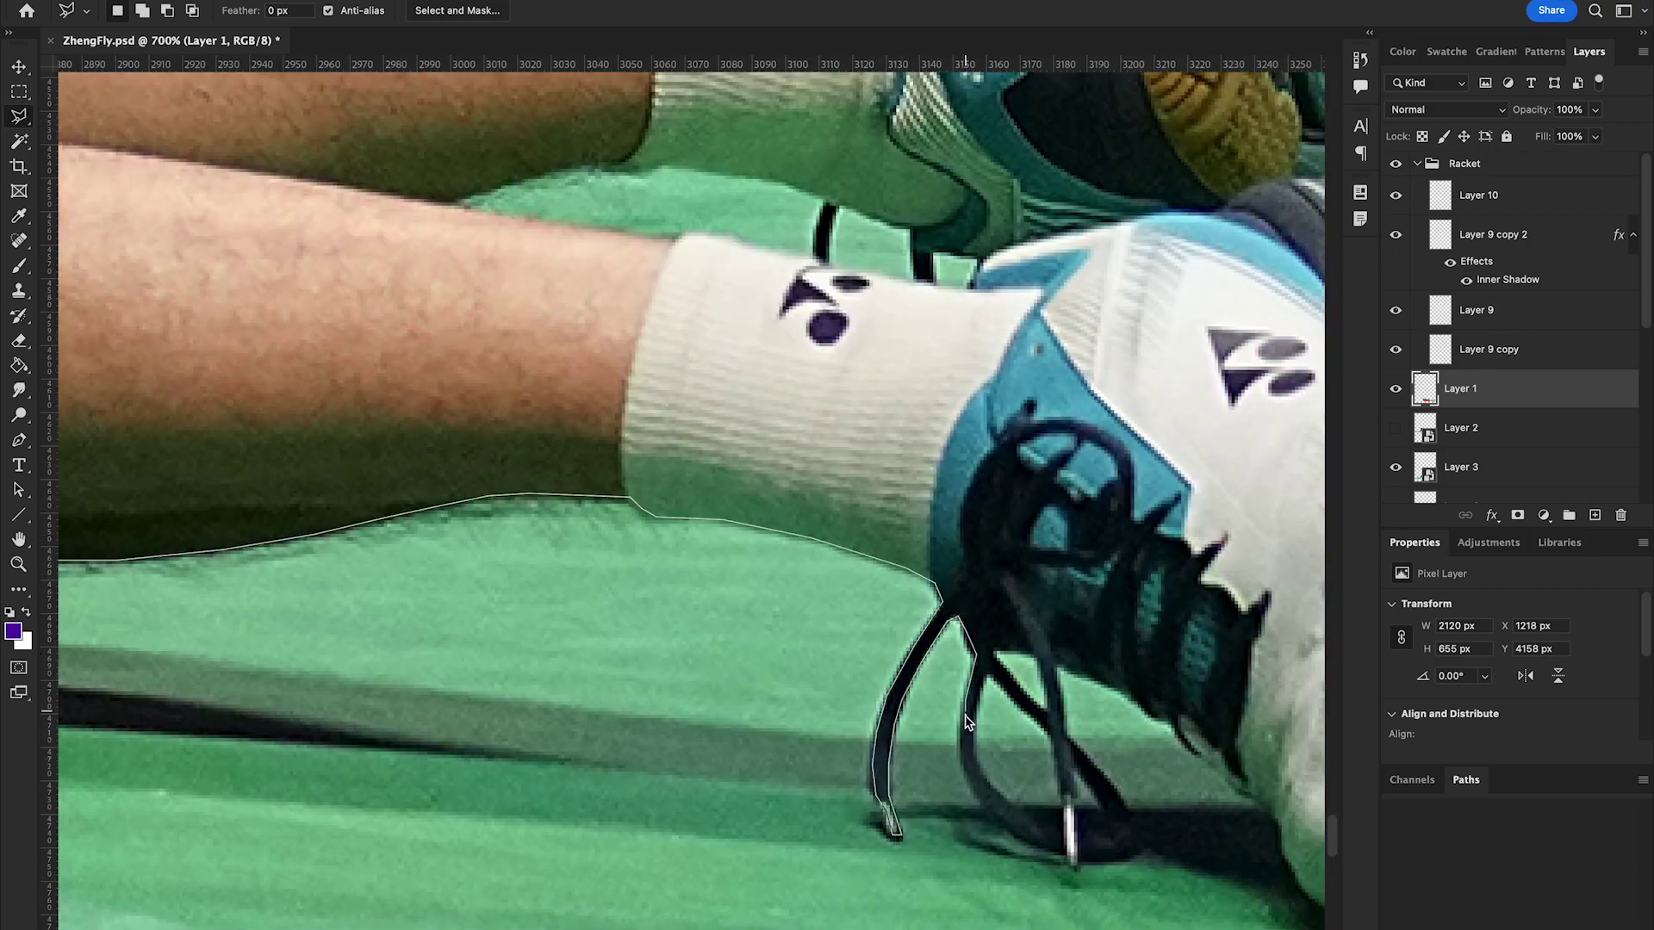
scroll(1232, 784, down, 5)
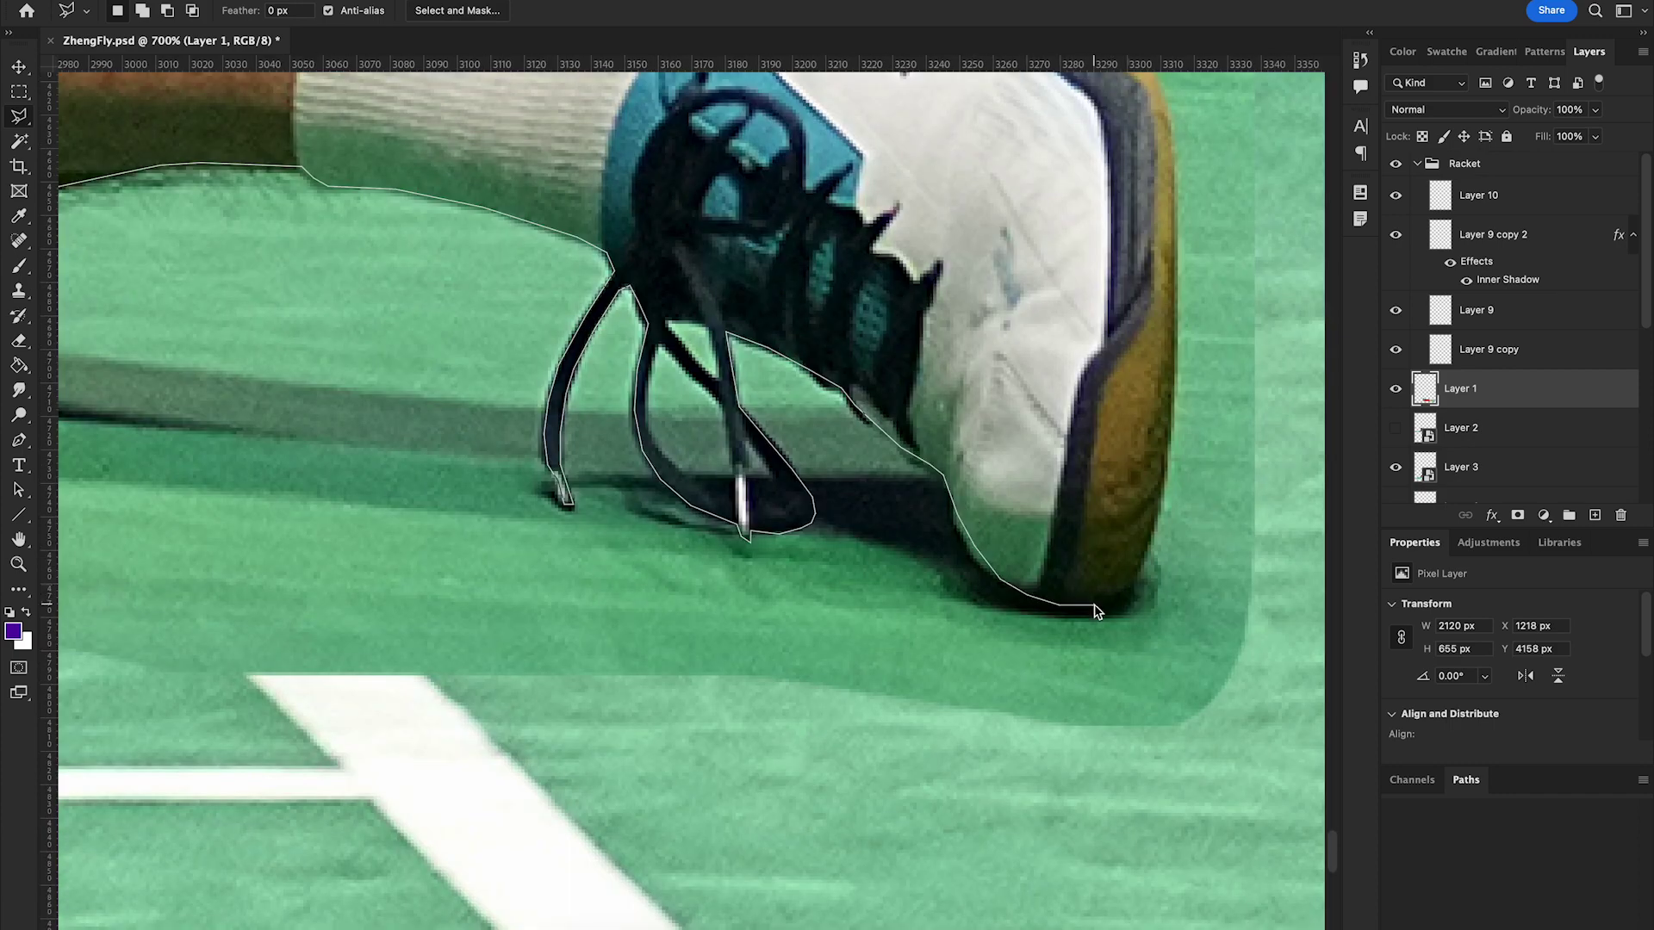
scroll(830, 292, down, 5)
scroll(117, 476, up, 5)
click(733, 349)
click(686, 349)
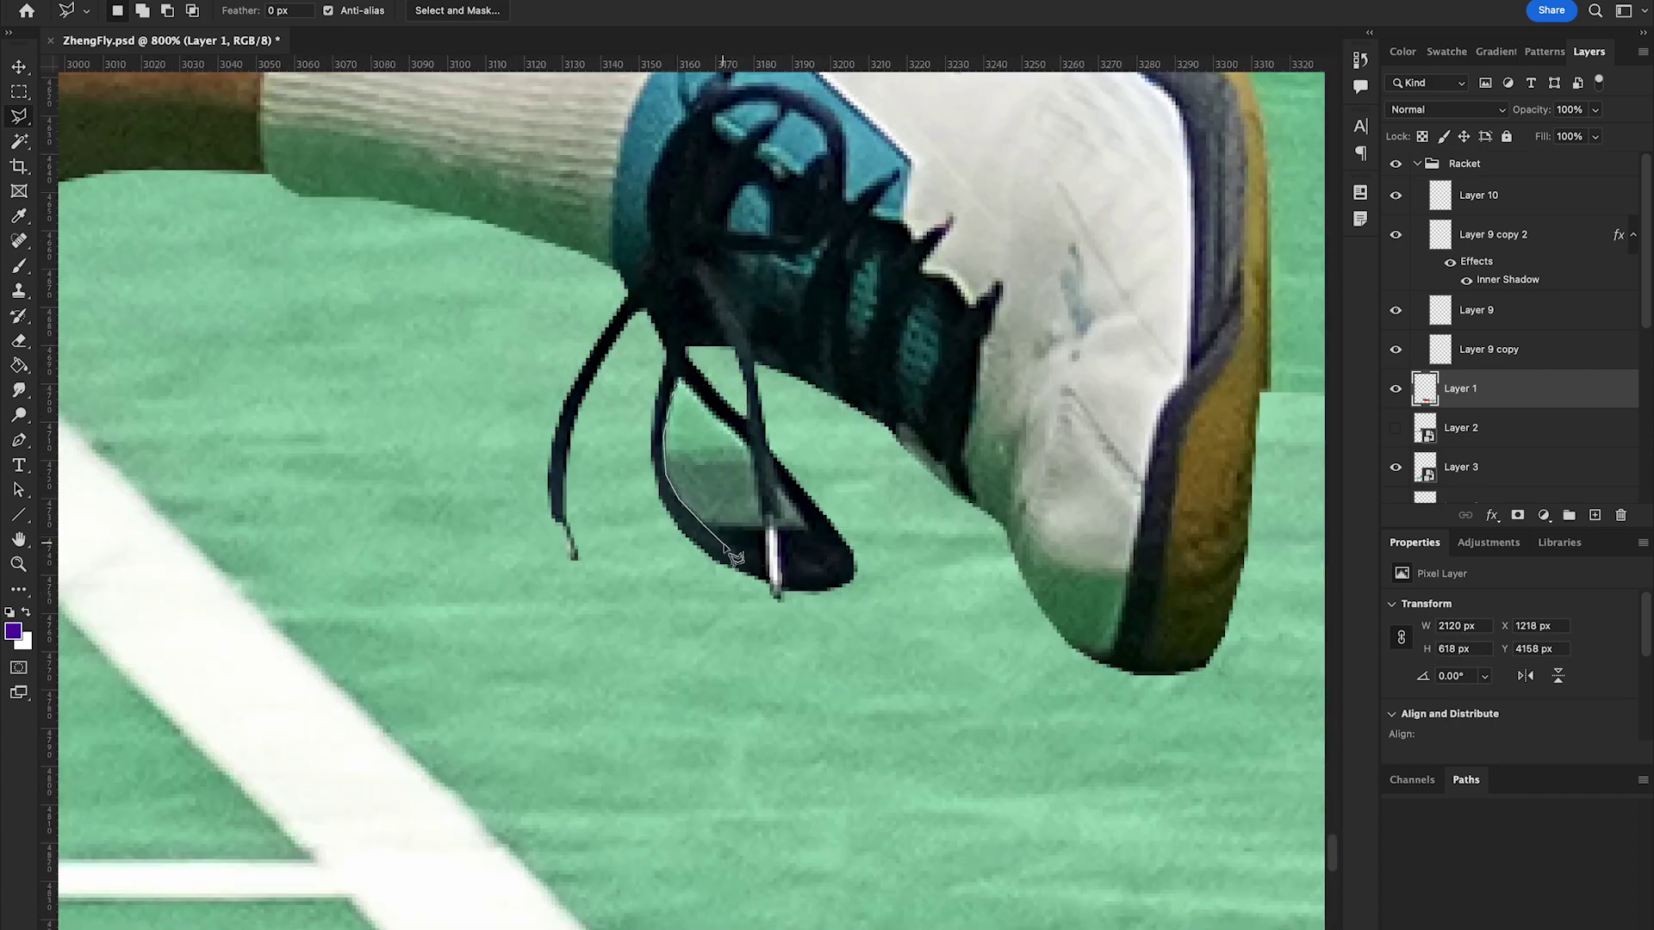
scroll(778, 509, up, 5)
scroll(778, 509, up, 5)
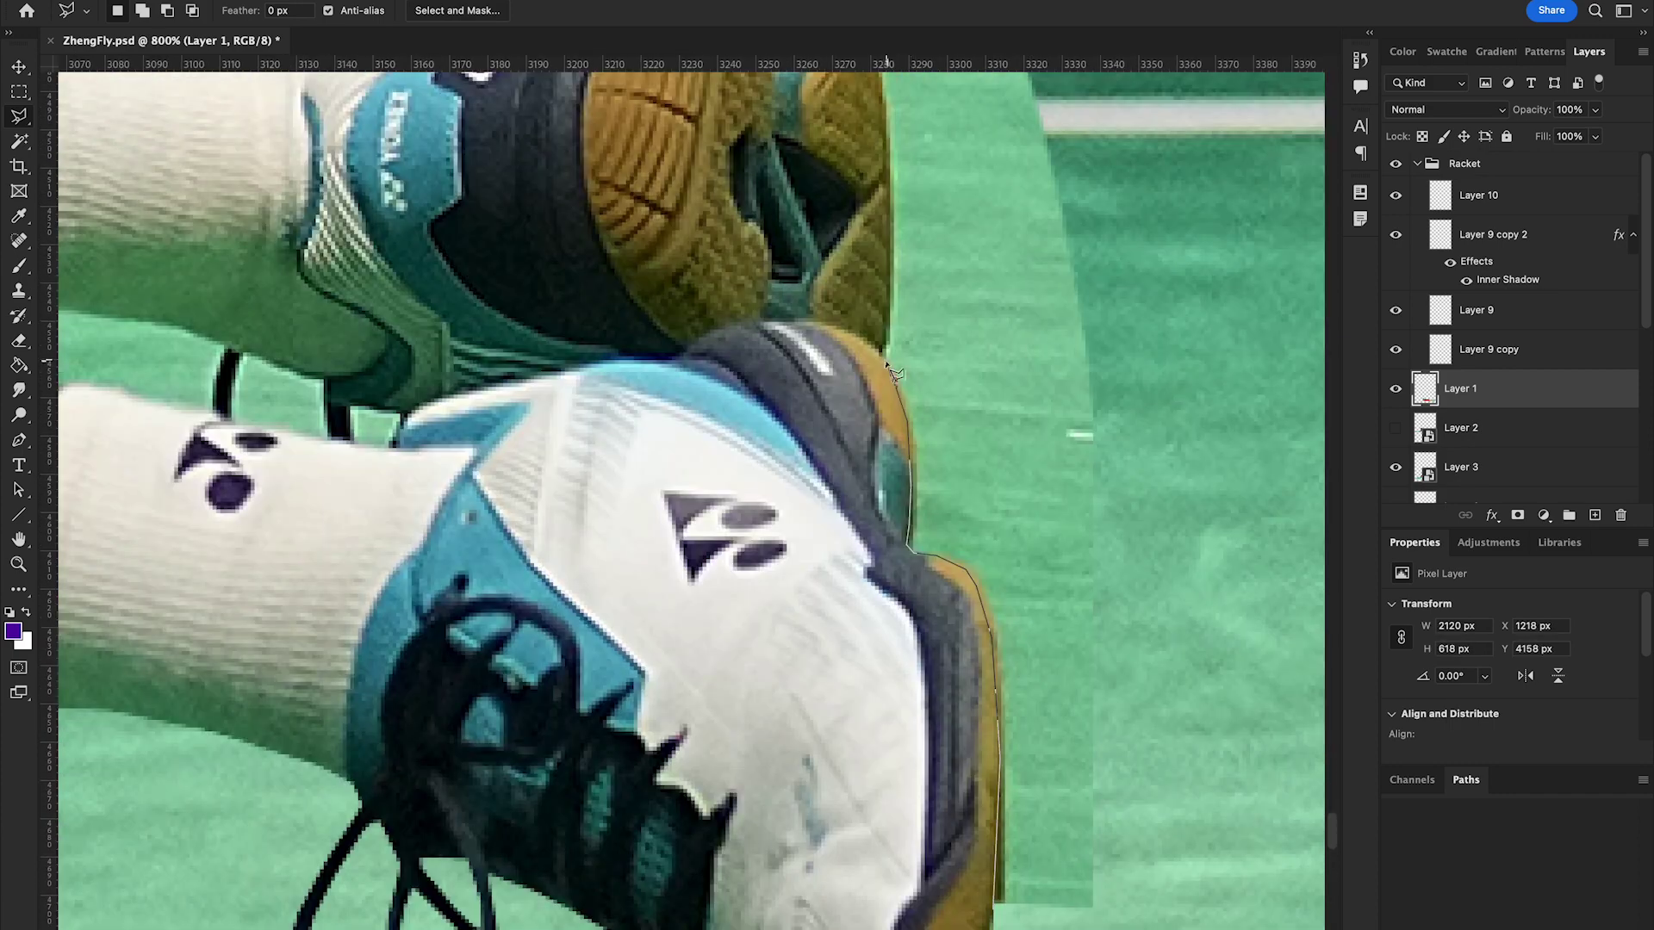
scroll(833, 372, up, 5)
Step: Extend the outline along the top of the patterned shorts toward the jersey and hair
scroll(509, 379, left, 3)
scroll(443, 370, left, 5)
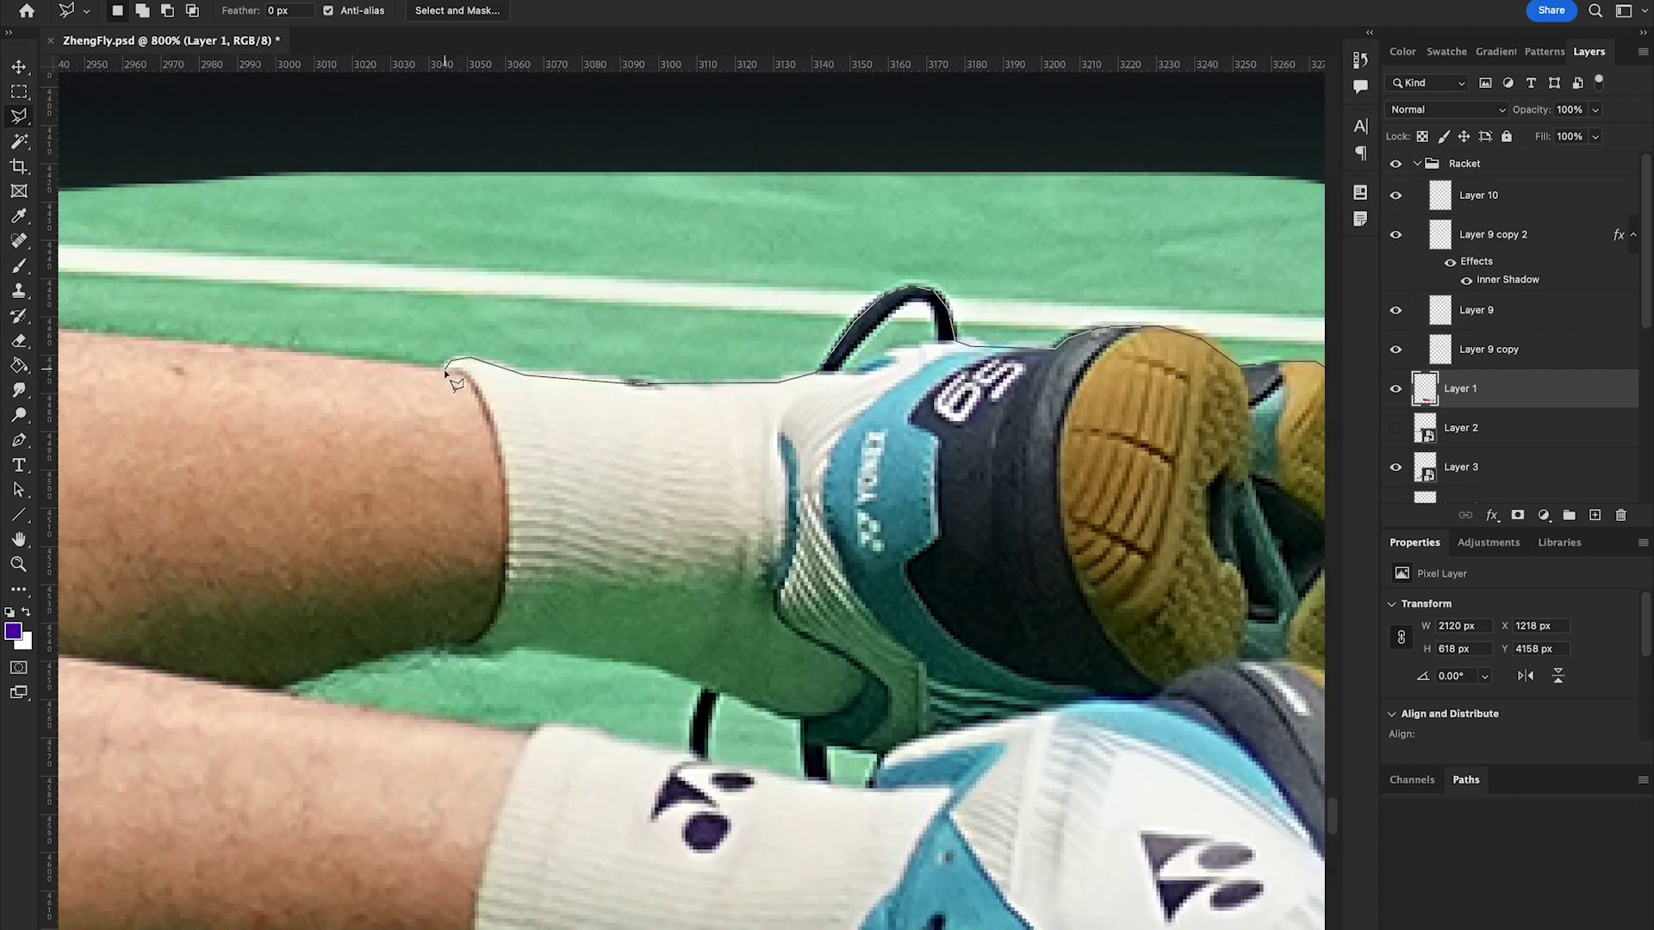
scroll(442, 370, left, 5)
scroll(638, 421, left, 5)
scroll(637, 422, left, 5)
scroll(517, 431, left, 5)
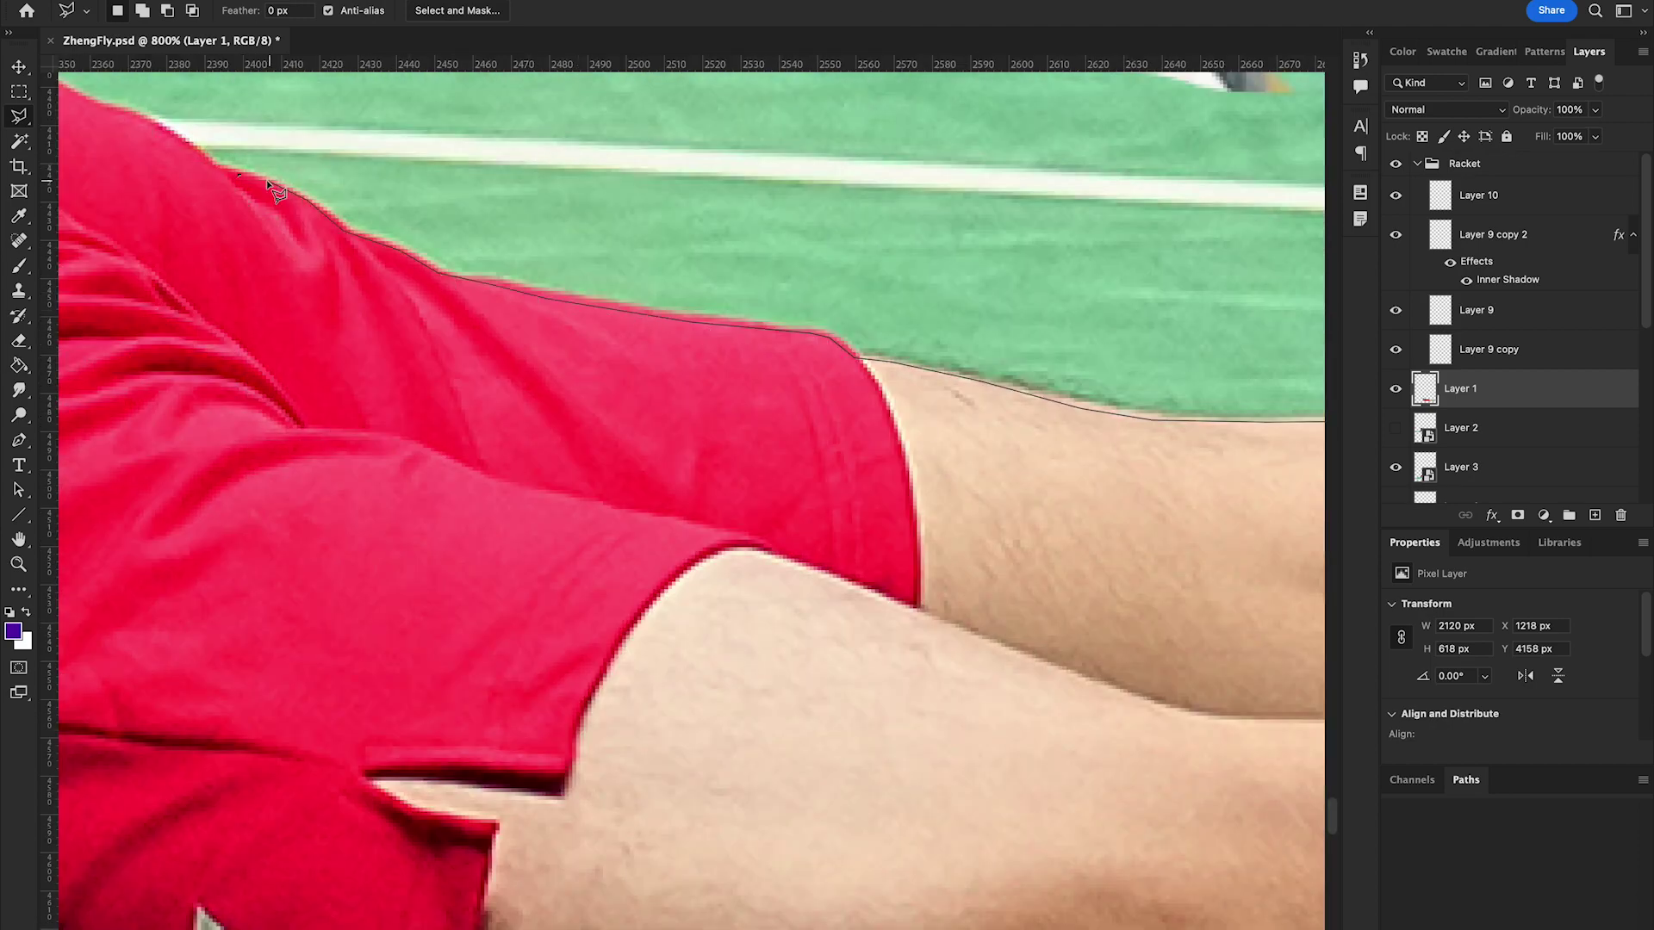
scroll(388, 447, up, 3)
scroll(306, 469, left, 3)
click(295, 424)
click(226, 425)
scroll(259, 430, left, 5)
click(758, 406)
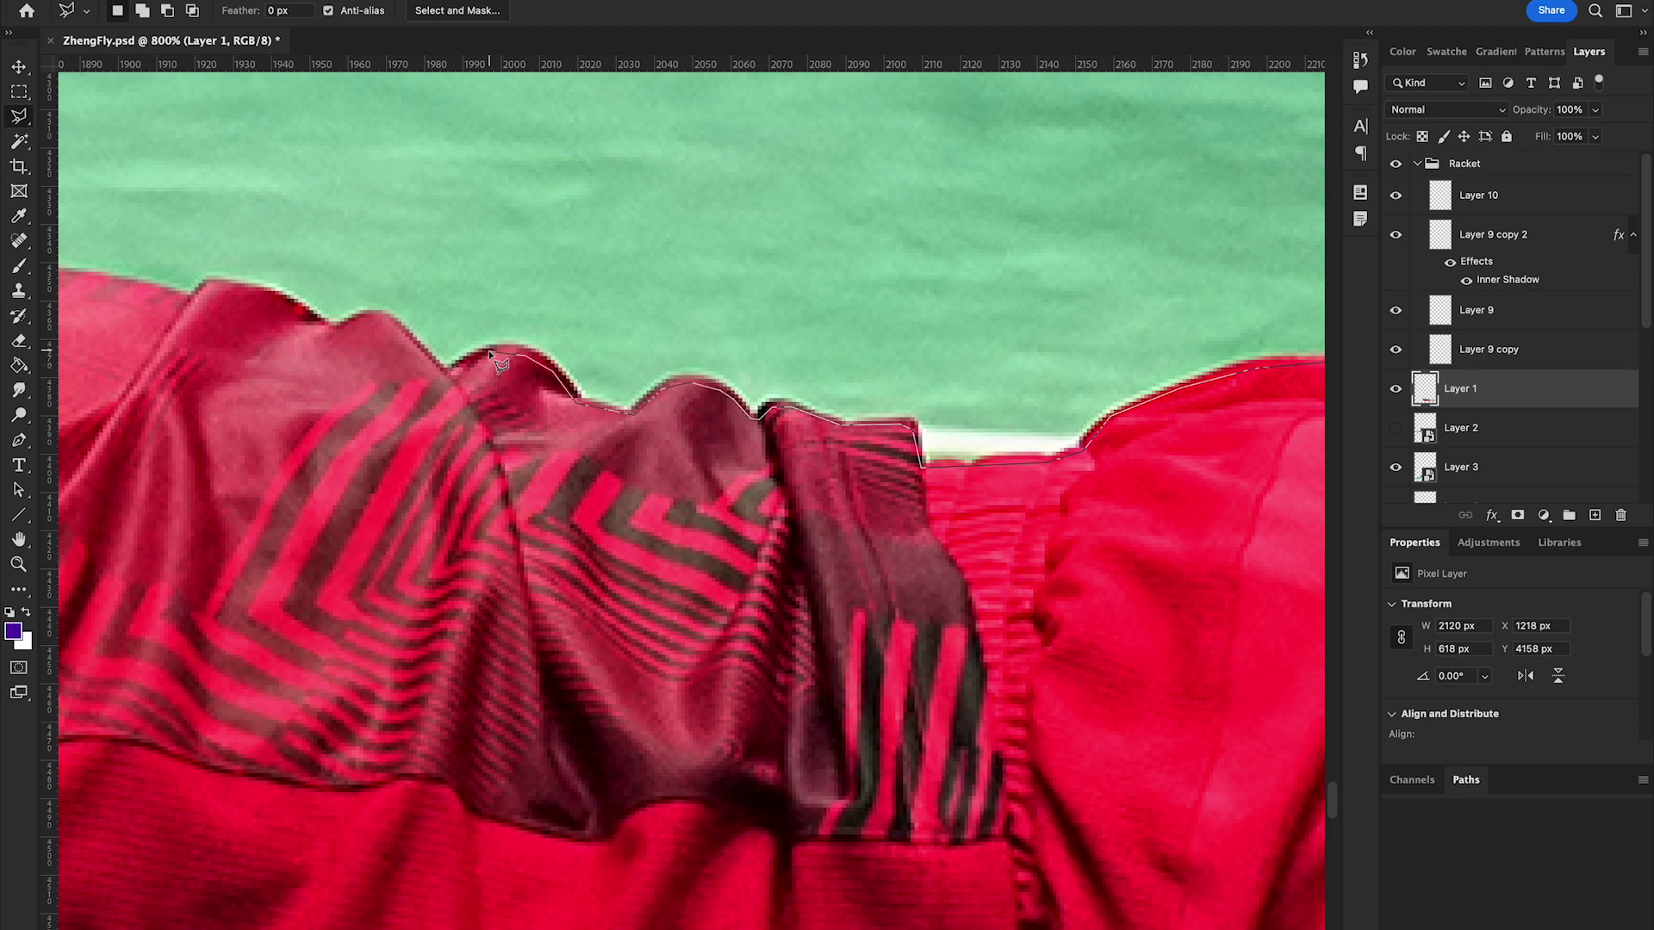
scroll(194, 300, left, 10)
scroll(195, 300, up, 3)
scroll(642, 424, up, 2)
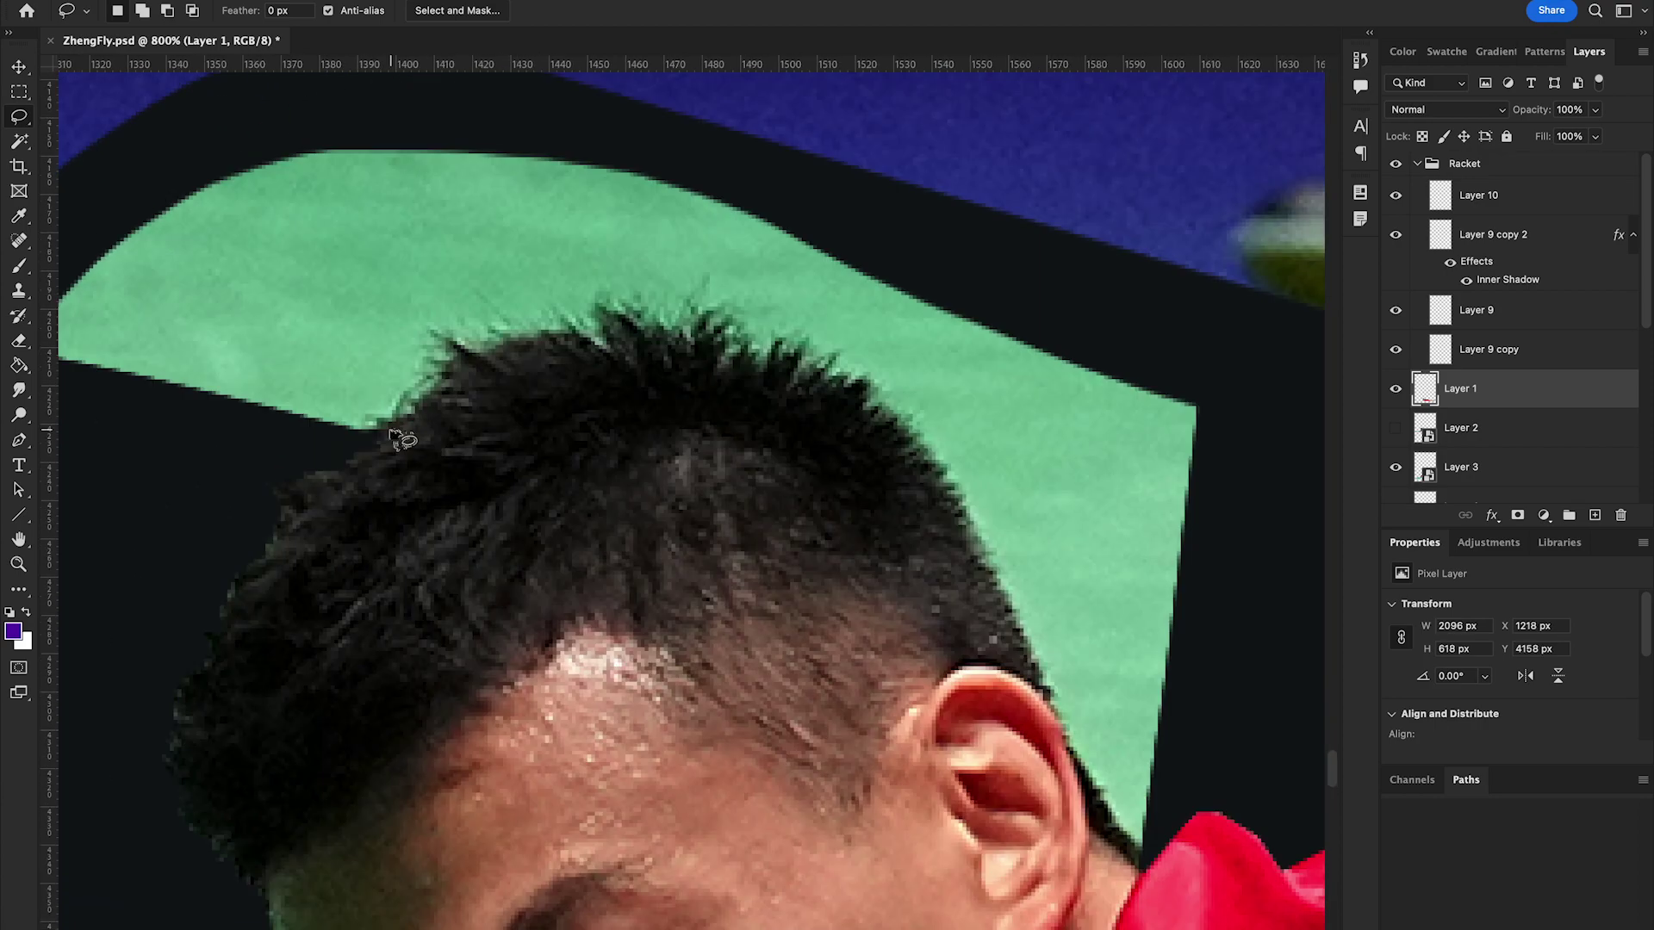
Step: Delete the green patch, then squash and skew a black player copy into a floor shadow beneath him
drag(848, 392, 888, 428)
key(Delete)
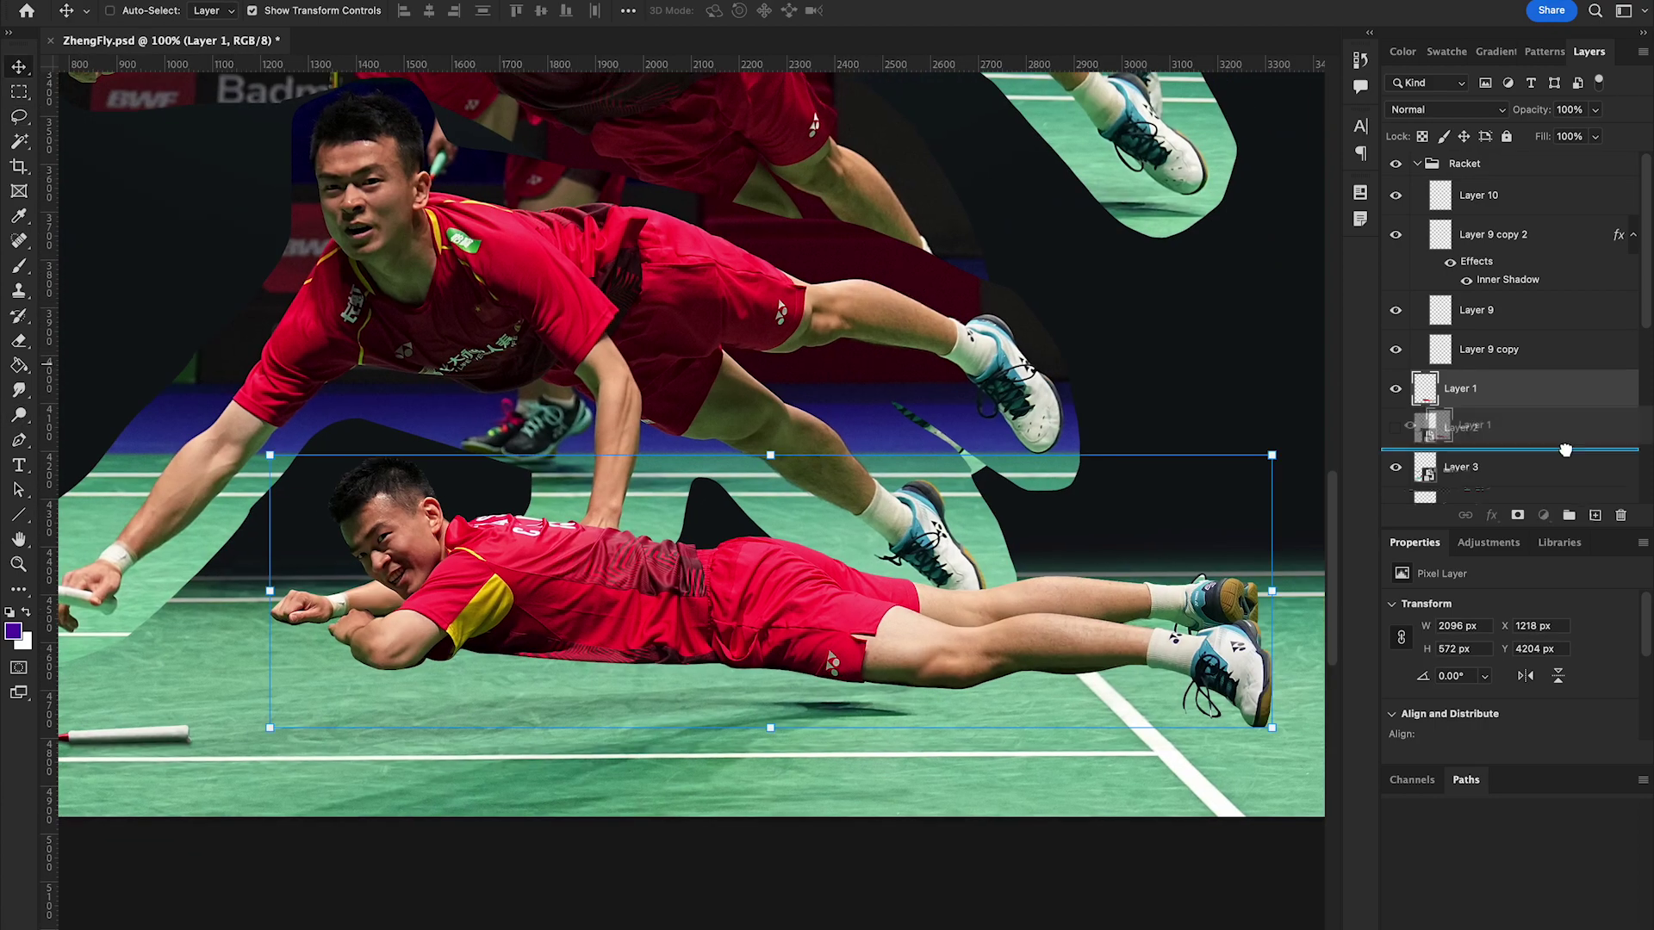
drag(1565, 449, 1565, 450)
key(ctrl+t)
drag(770, 454, 764, 648)
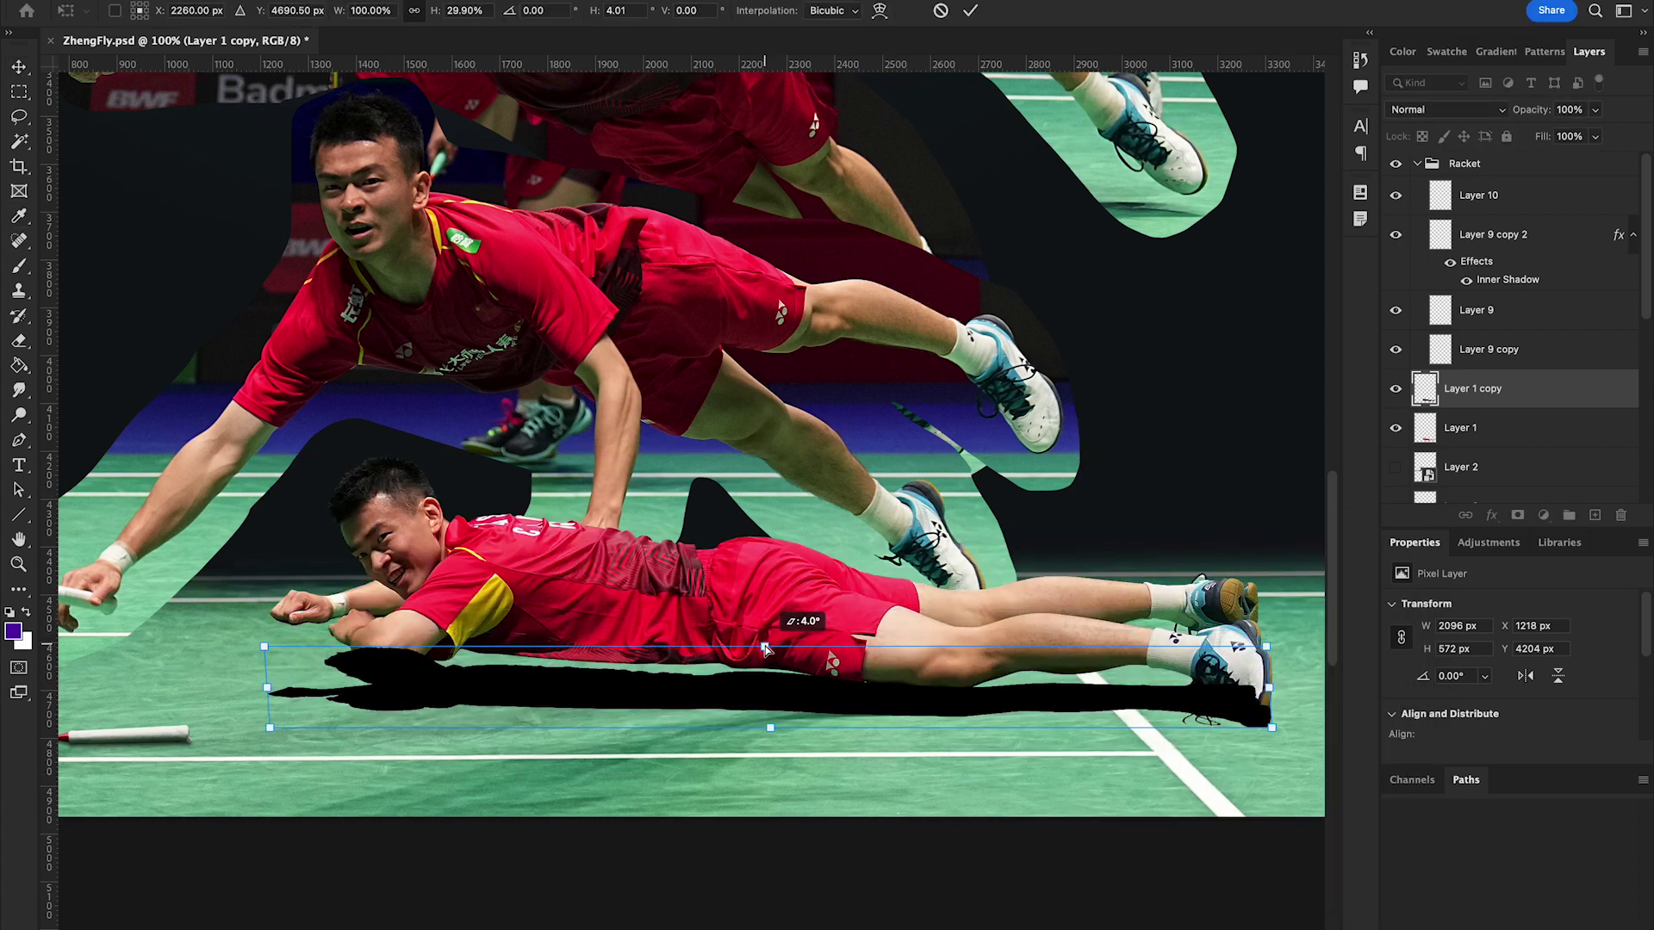
key(ctrl+bracketleft)
drag(267, 688, 269, 648)
key(Return)
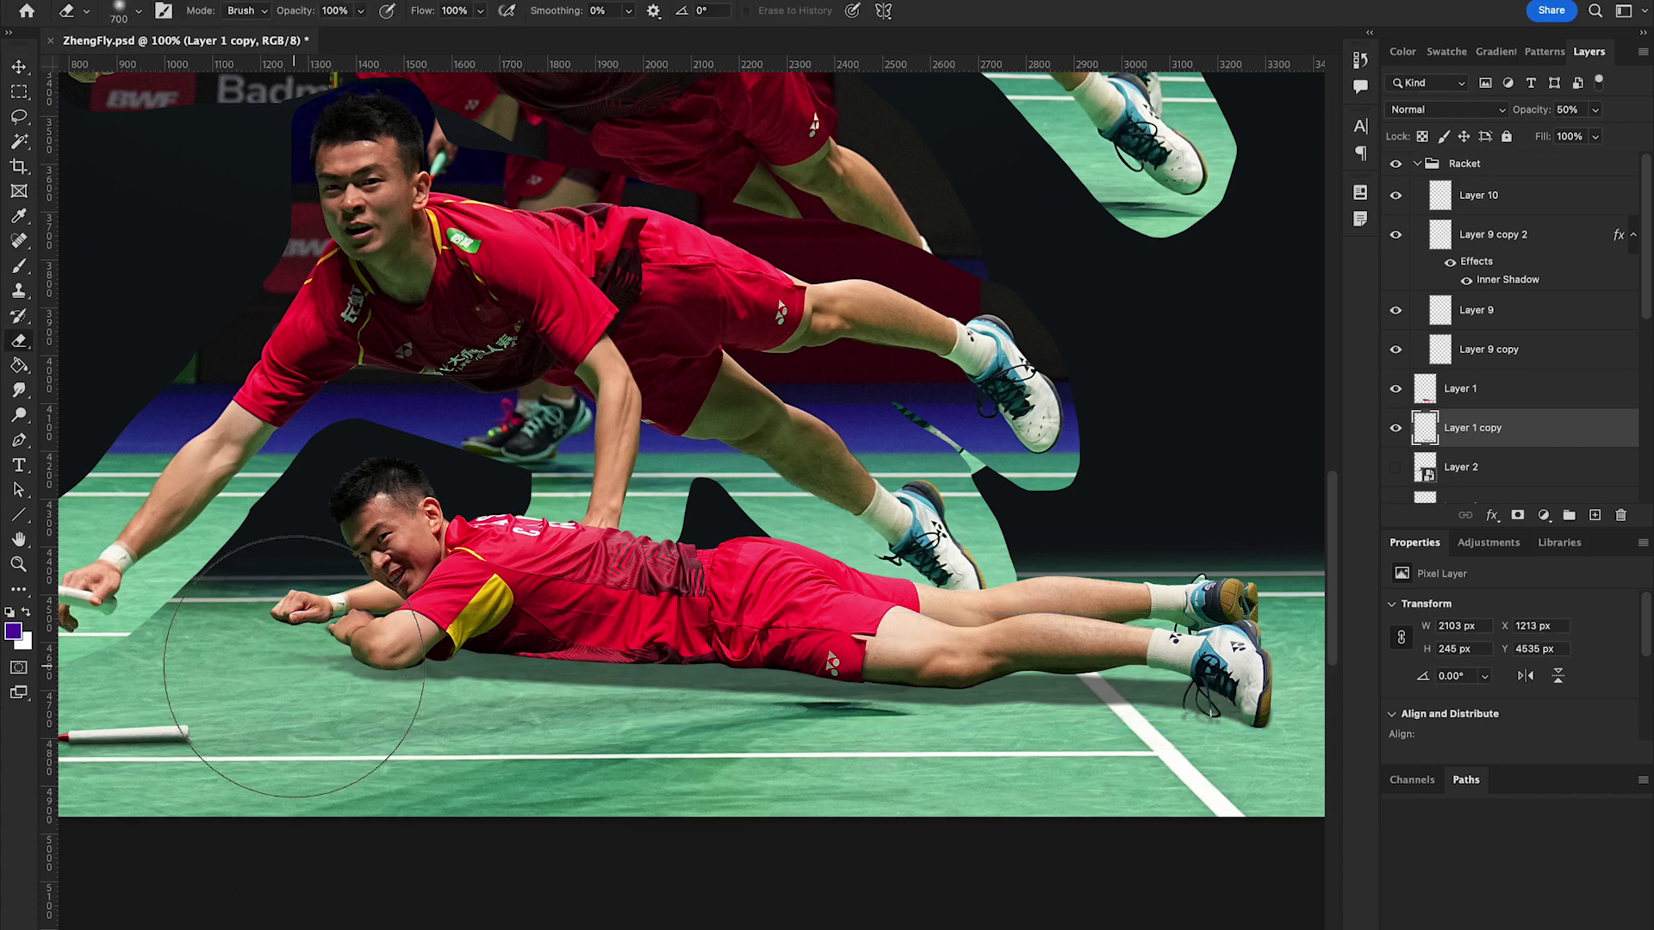
Step: Duplicate and skew the shadow again, merge the copies, and paint a dark contact shadow under the body
drag(801, 786, 801, 786)
key(ctrl+t)
drag(269, 671, 272, 646)
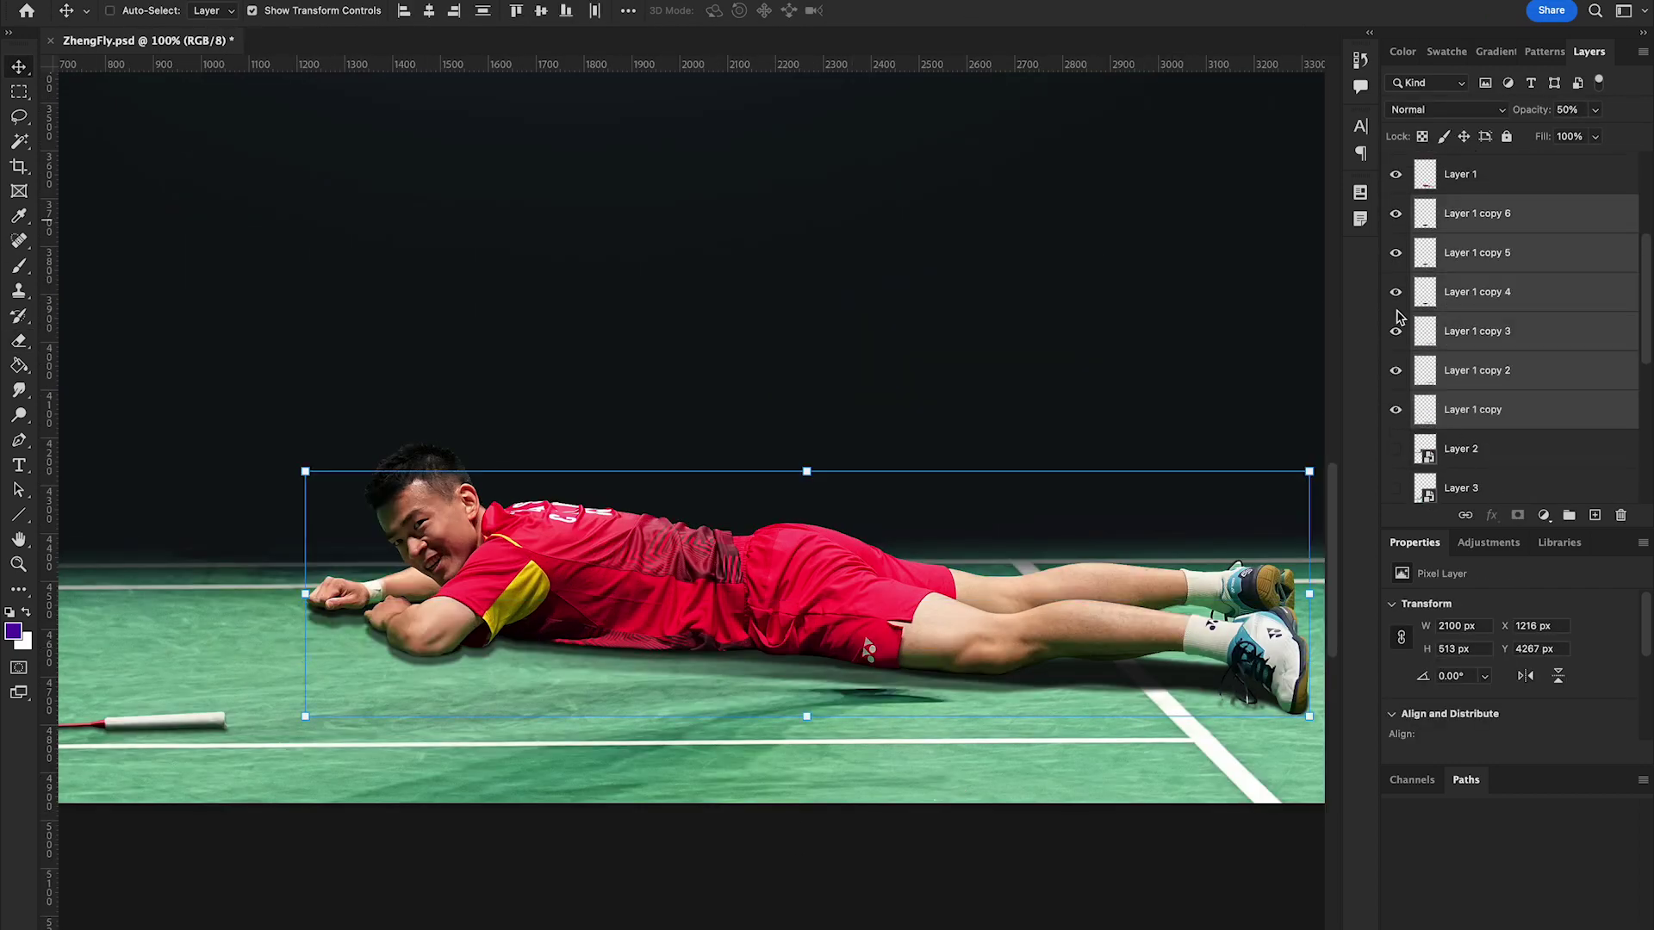
key(ctrl+e)
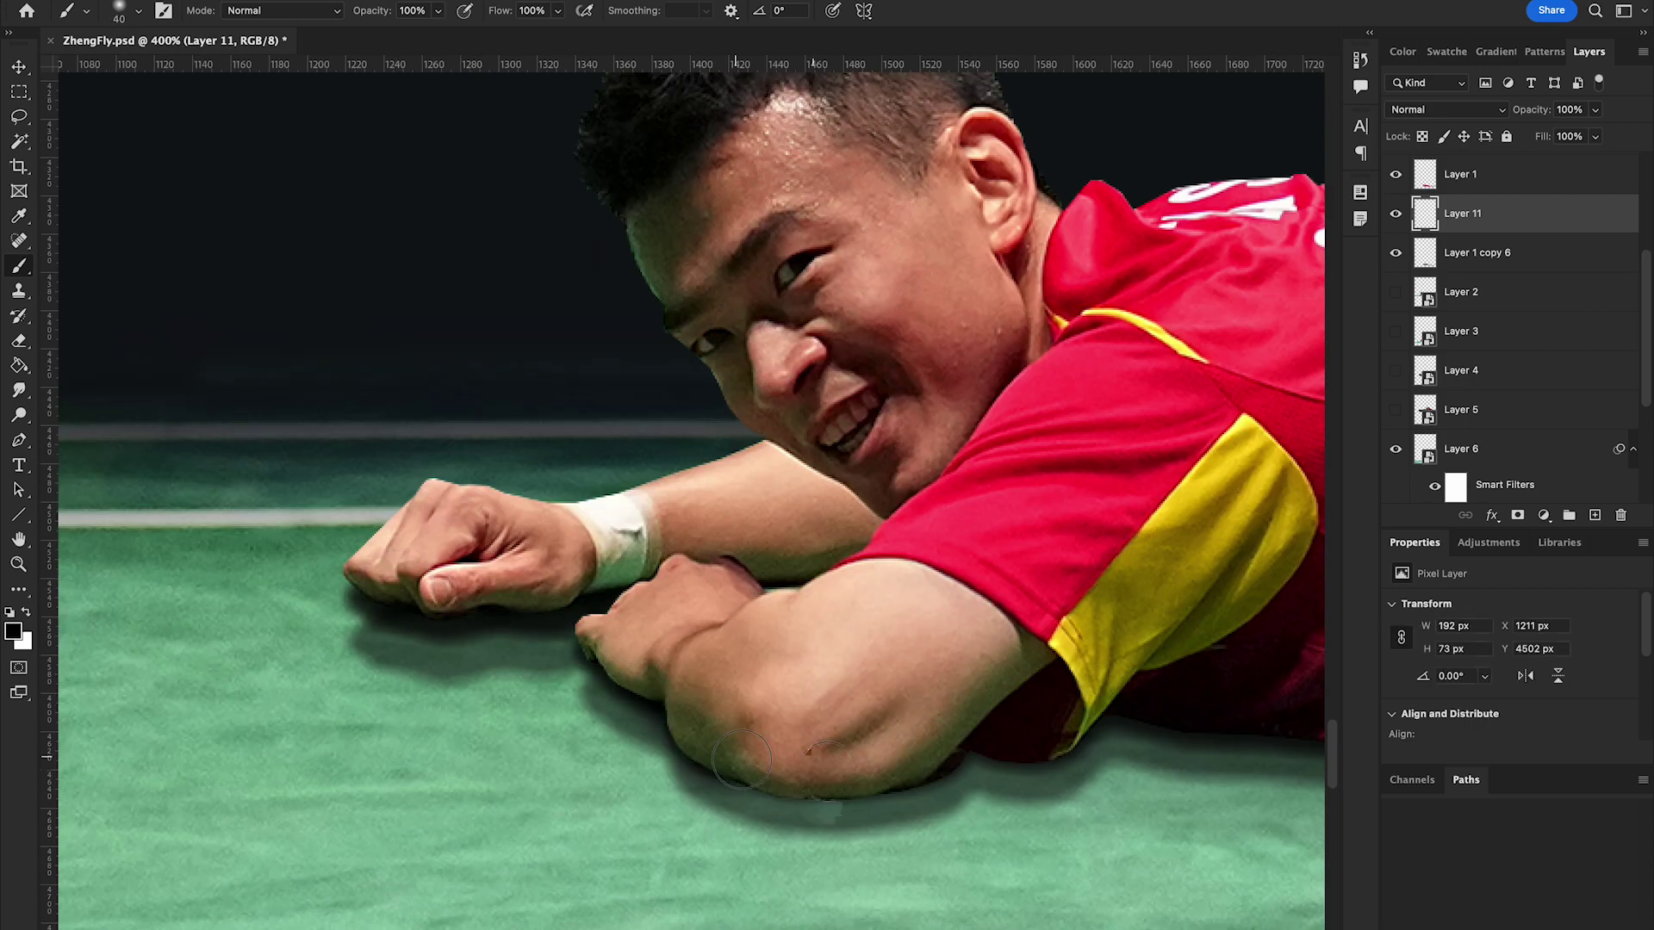
scroll(741, 758, right, 15)
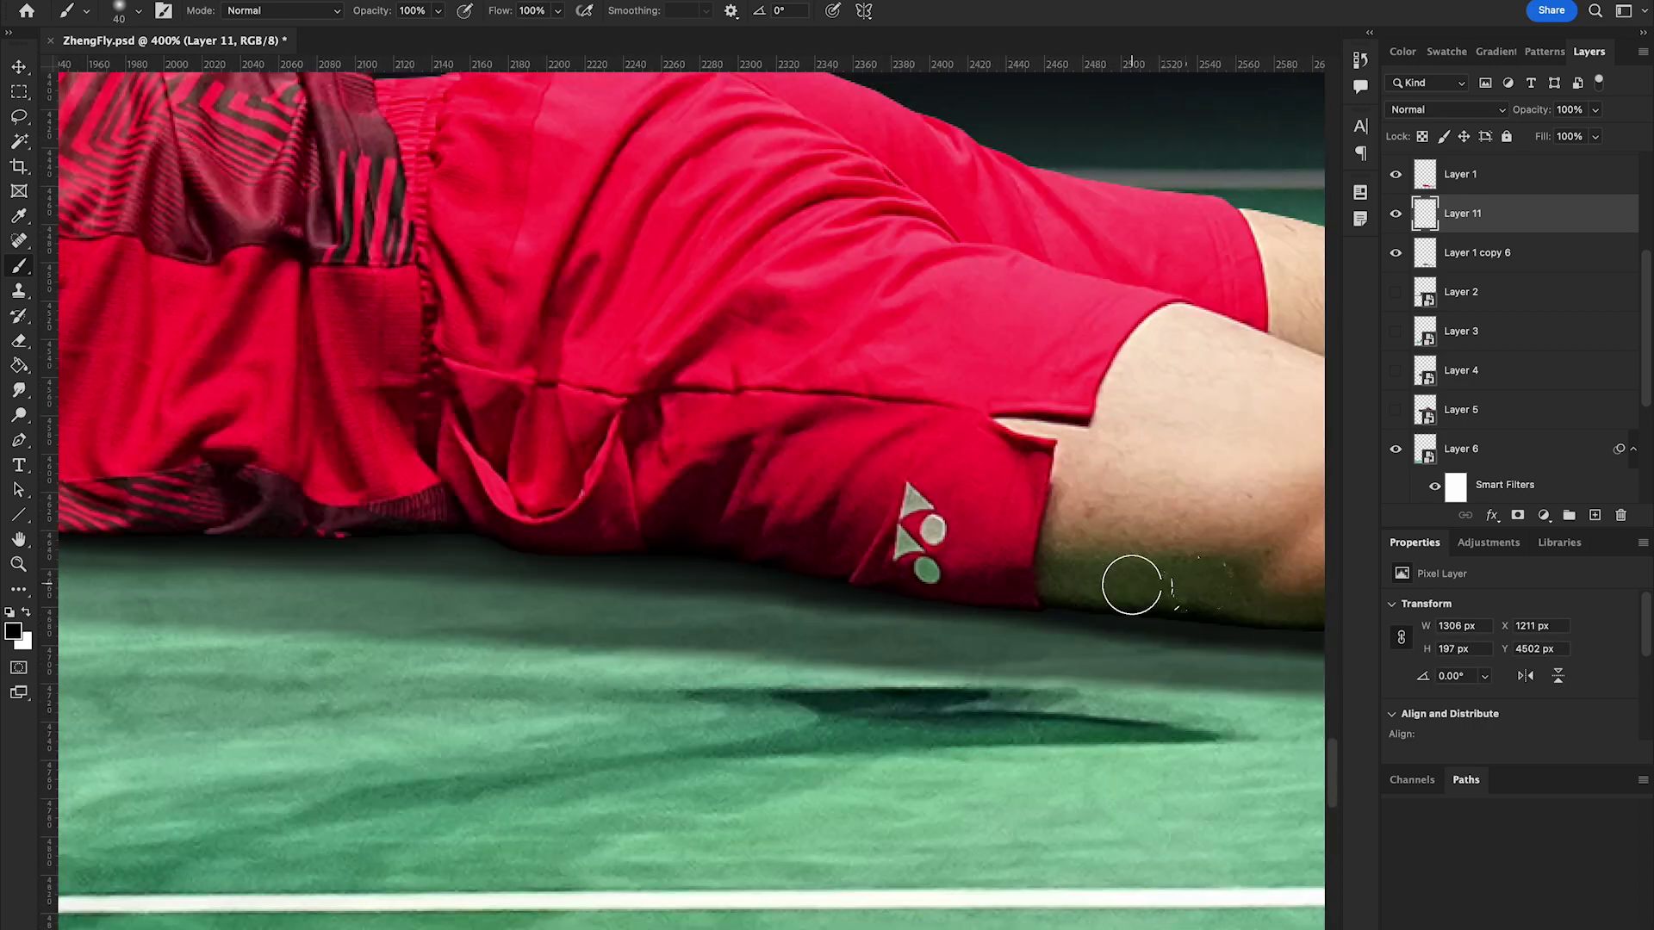
drag(741, 758, 942, 648)
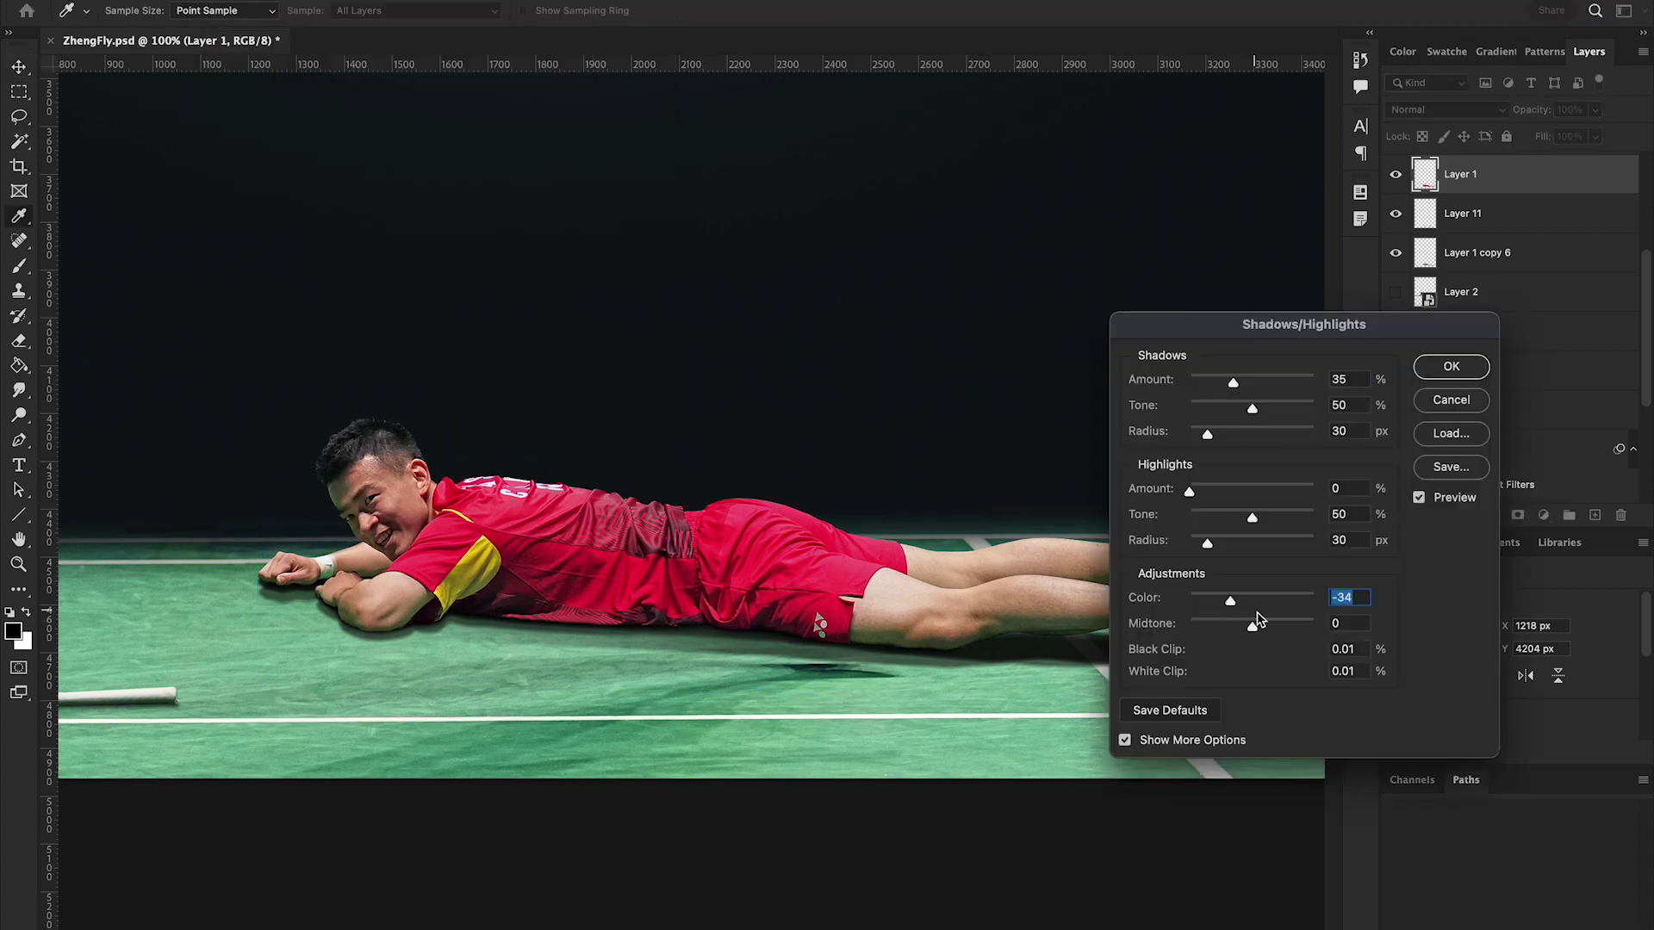
Step: Apply Shadows/Highlights to a dark player copy, erase it along the legs and body, and adjust its opacity
click(1450, 465)
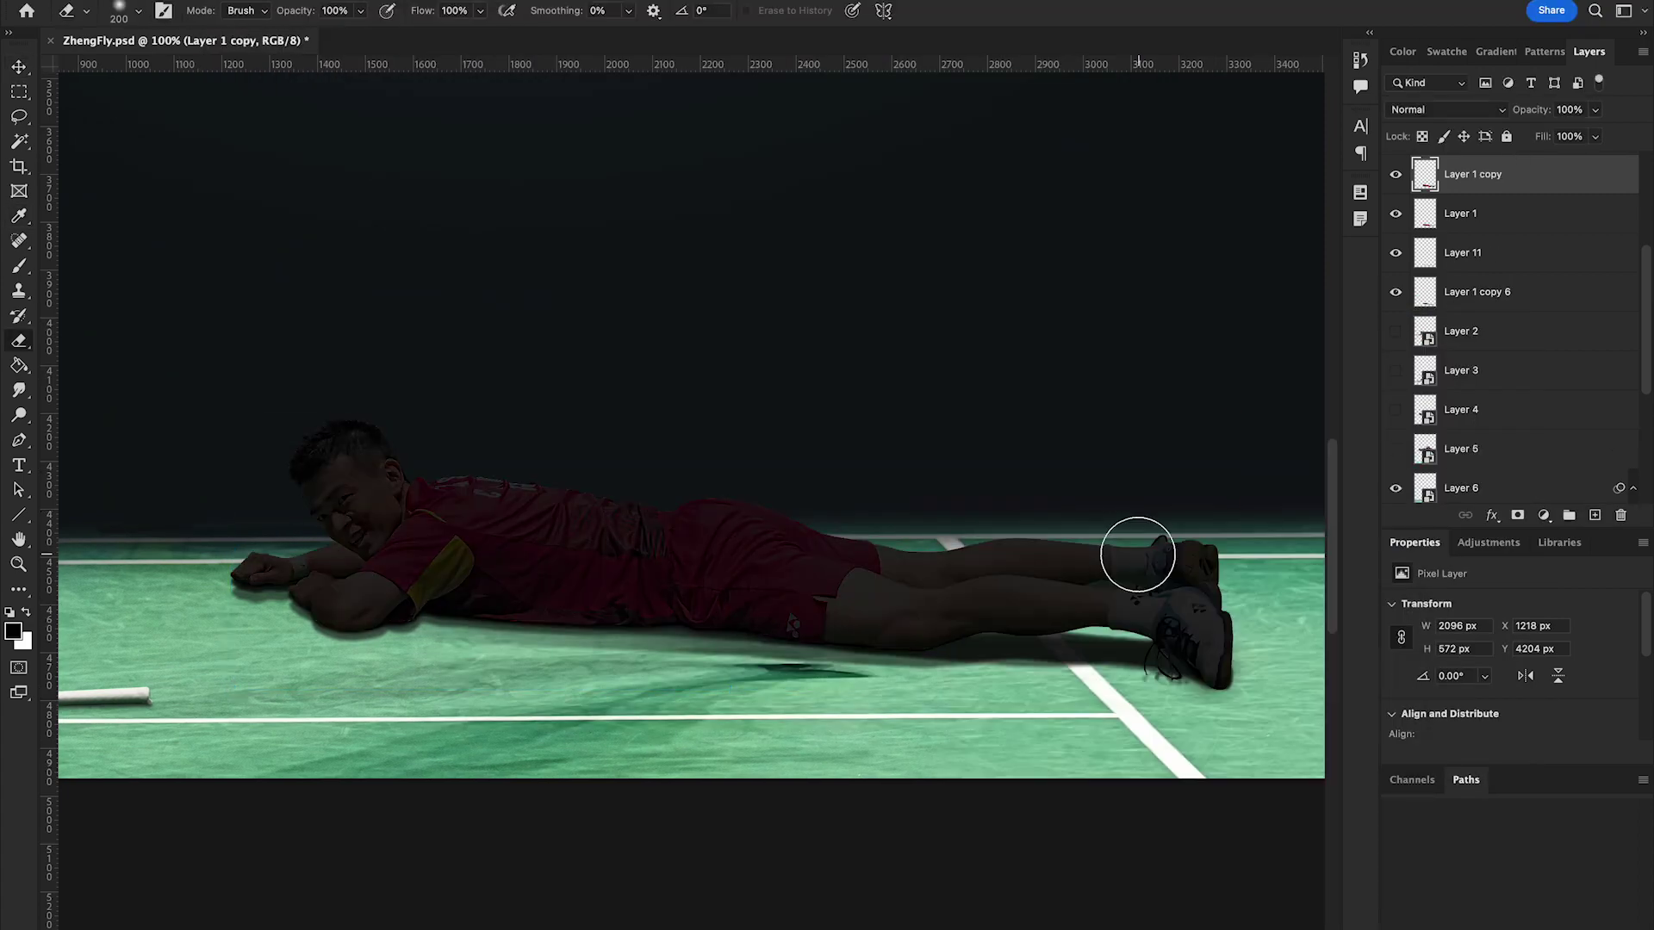
drag(1101, 541, 456, 508)
click(1563, 111)
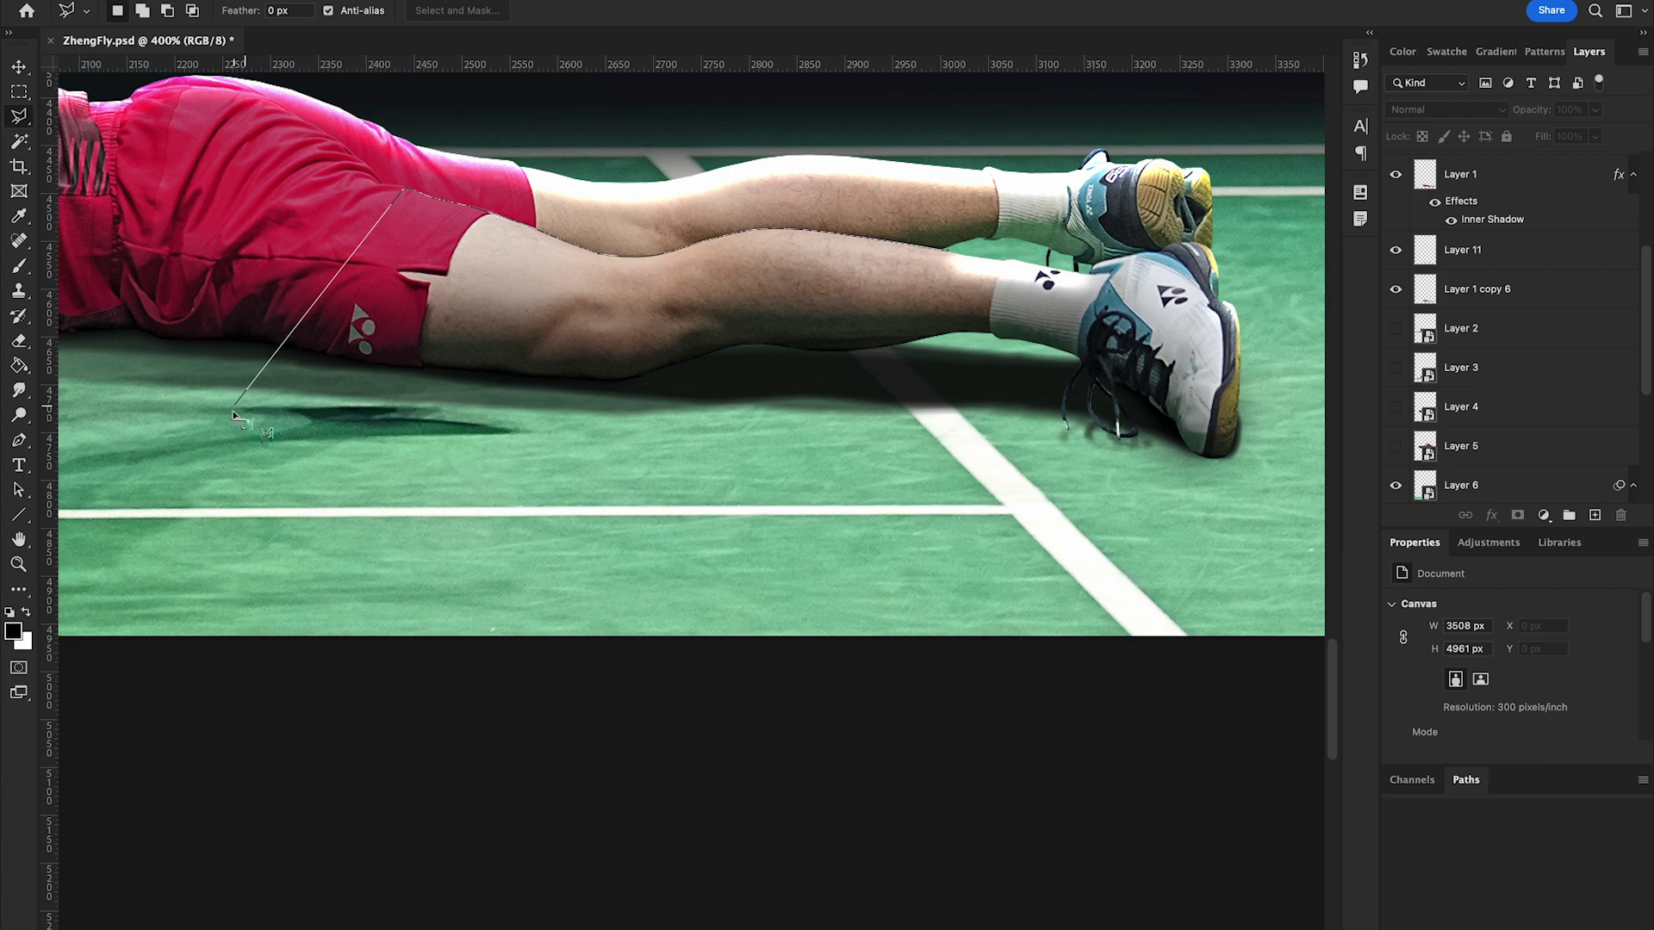
Step: Place Polygonal Lasso points around the lying player's legs and shoes
click(1244, 891)
click(1275, 422)
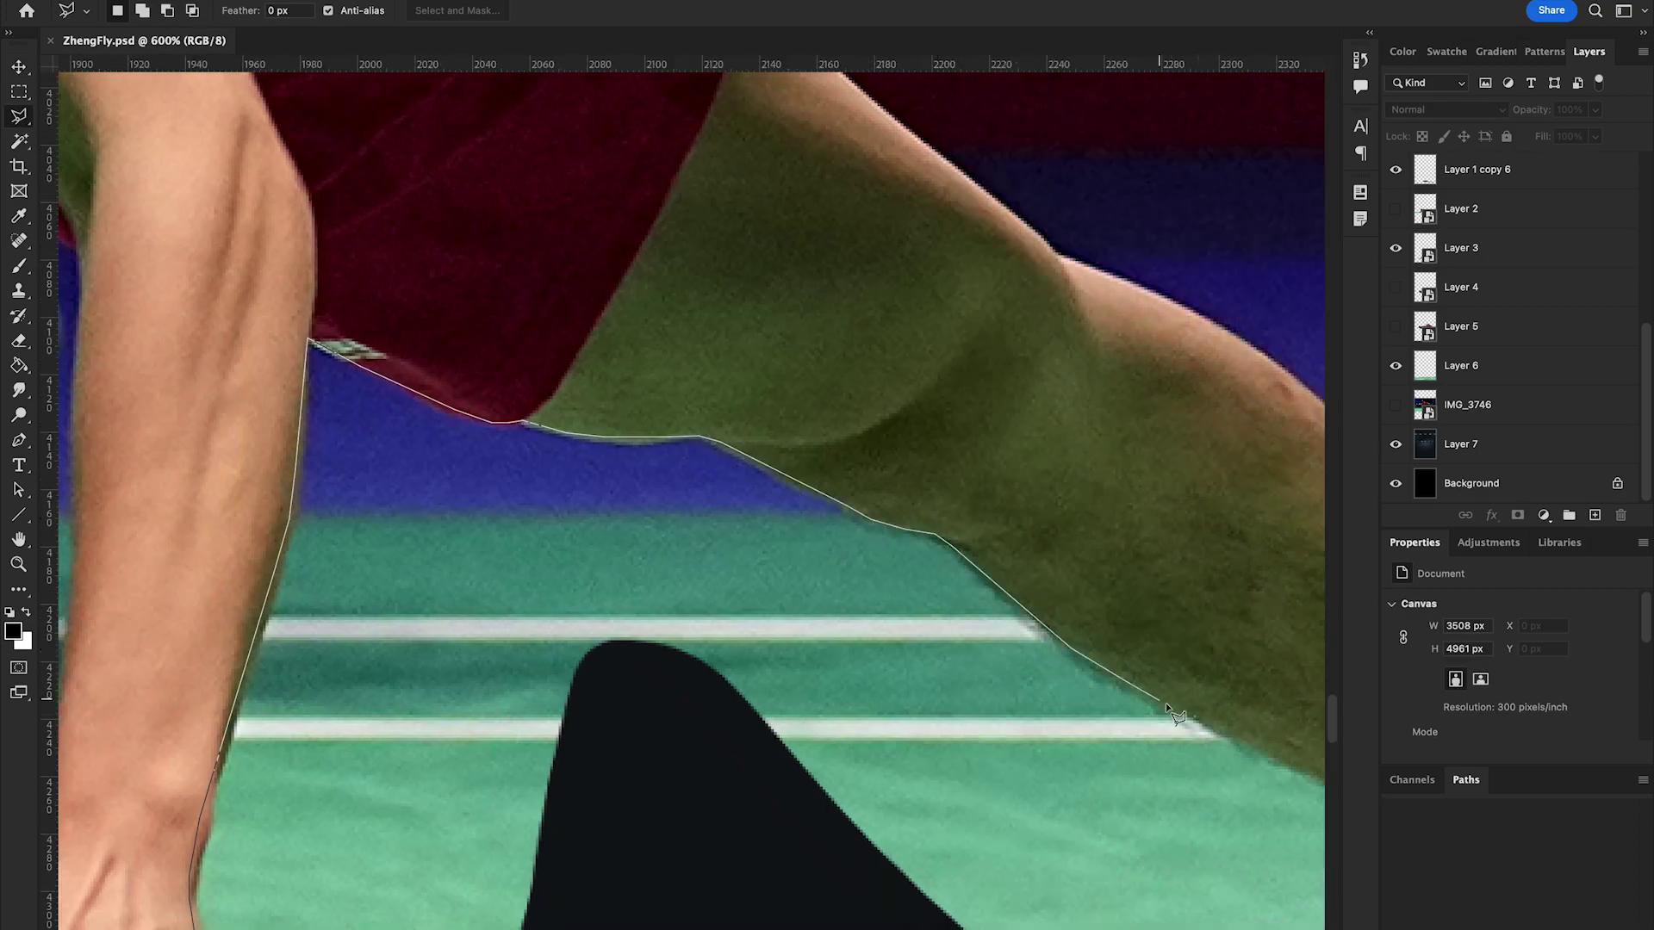
Step: Trace Layer 3's player along leg, shoe, shorts and shoulder, then fit the image in view
click(855, 628)
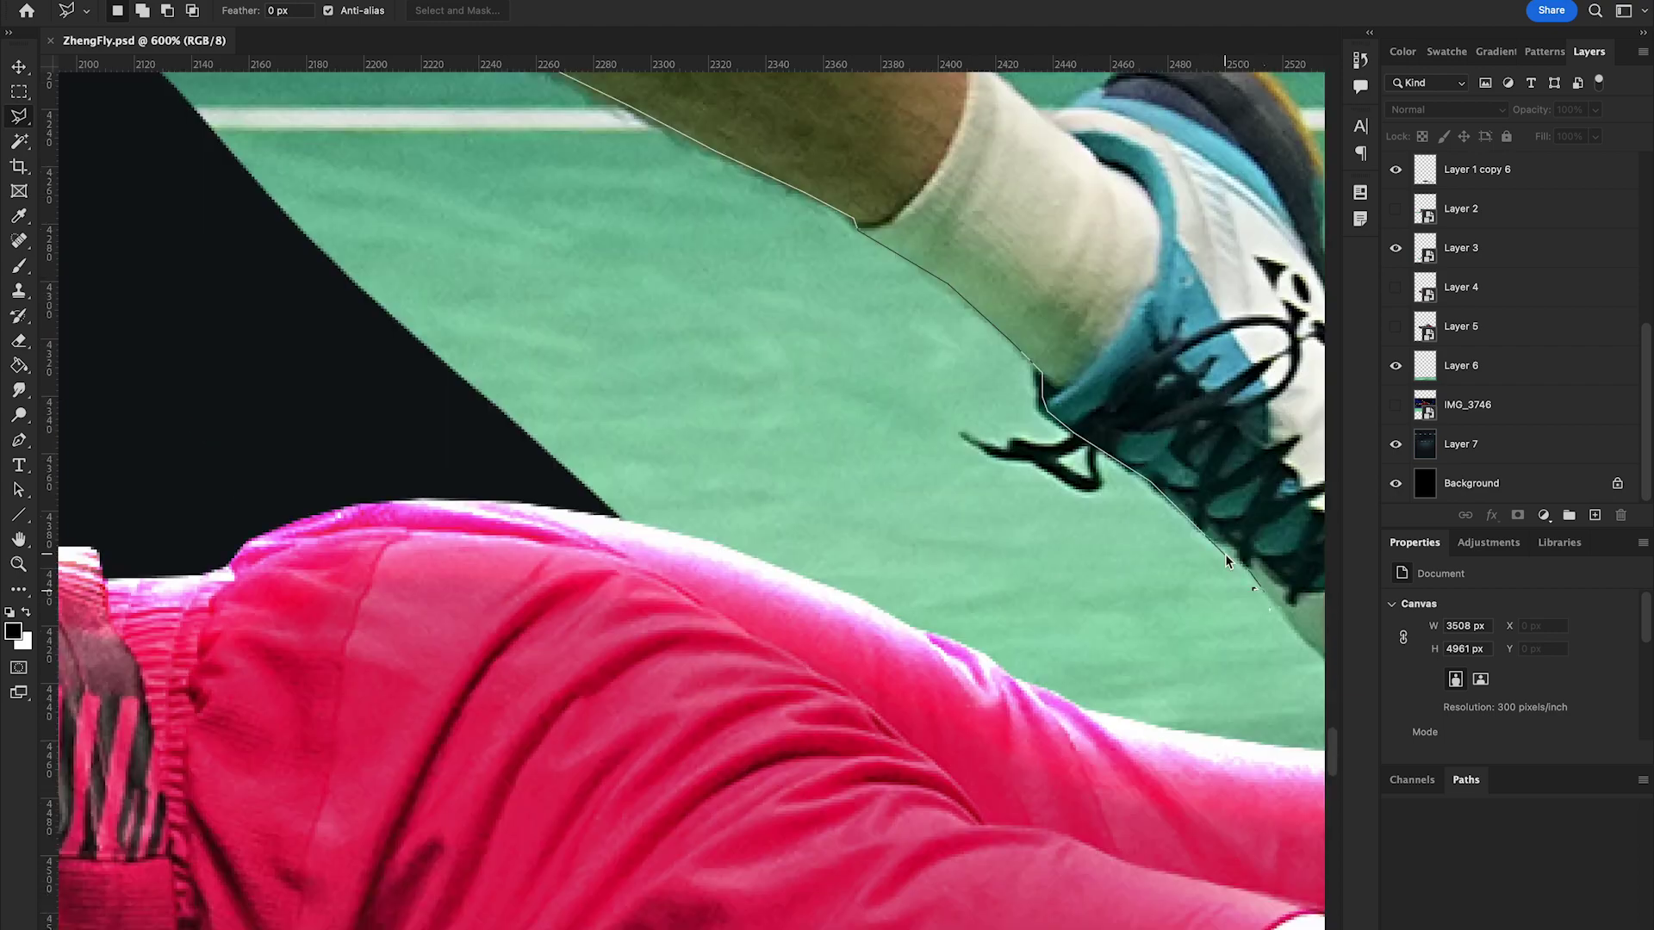
click(1034, 747)
scroll(958, 379, up, 5)
click(873, 498)
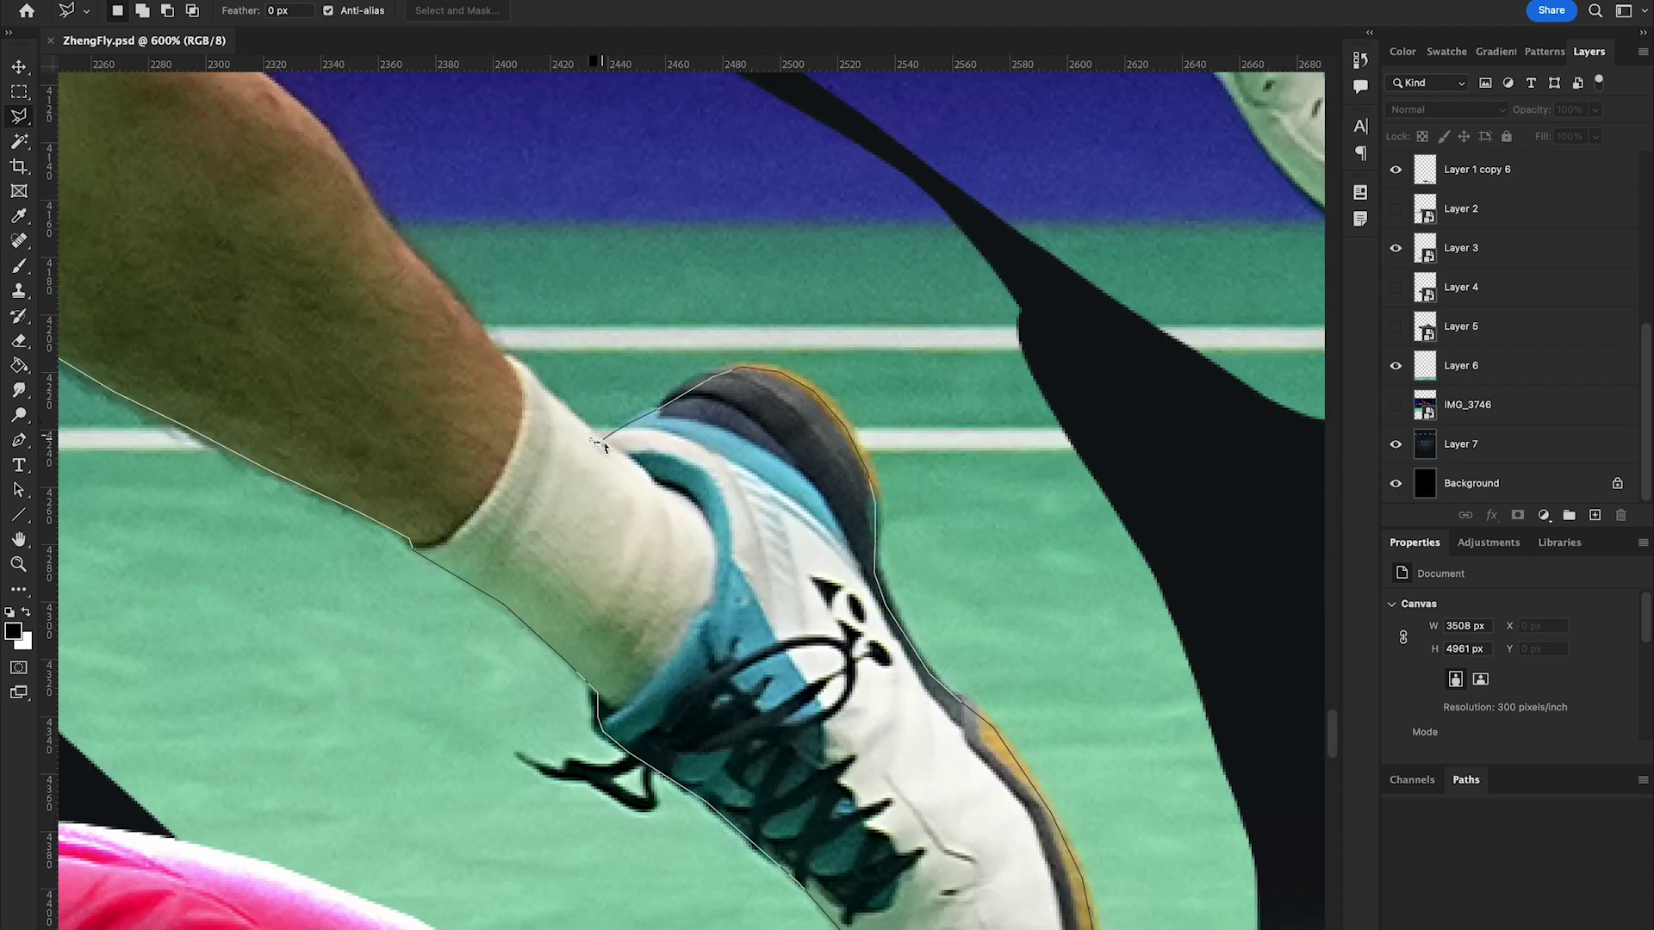
scroll(375, 217, up, 5)
click(644, 523)
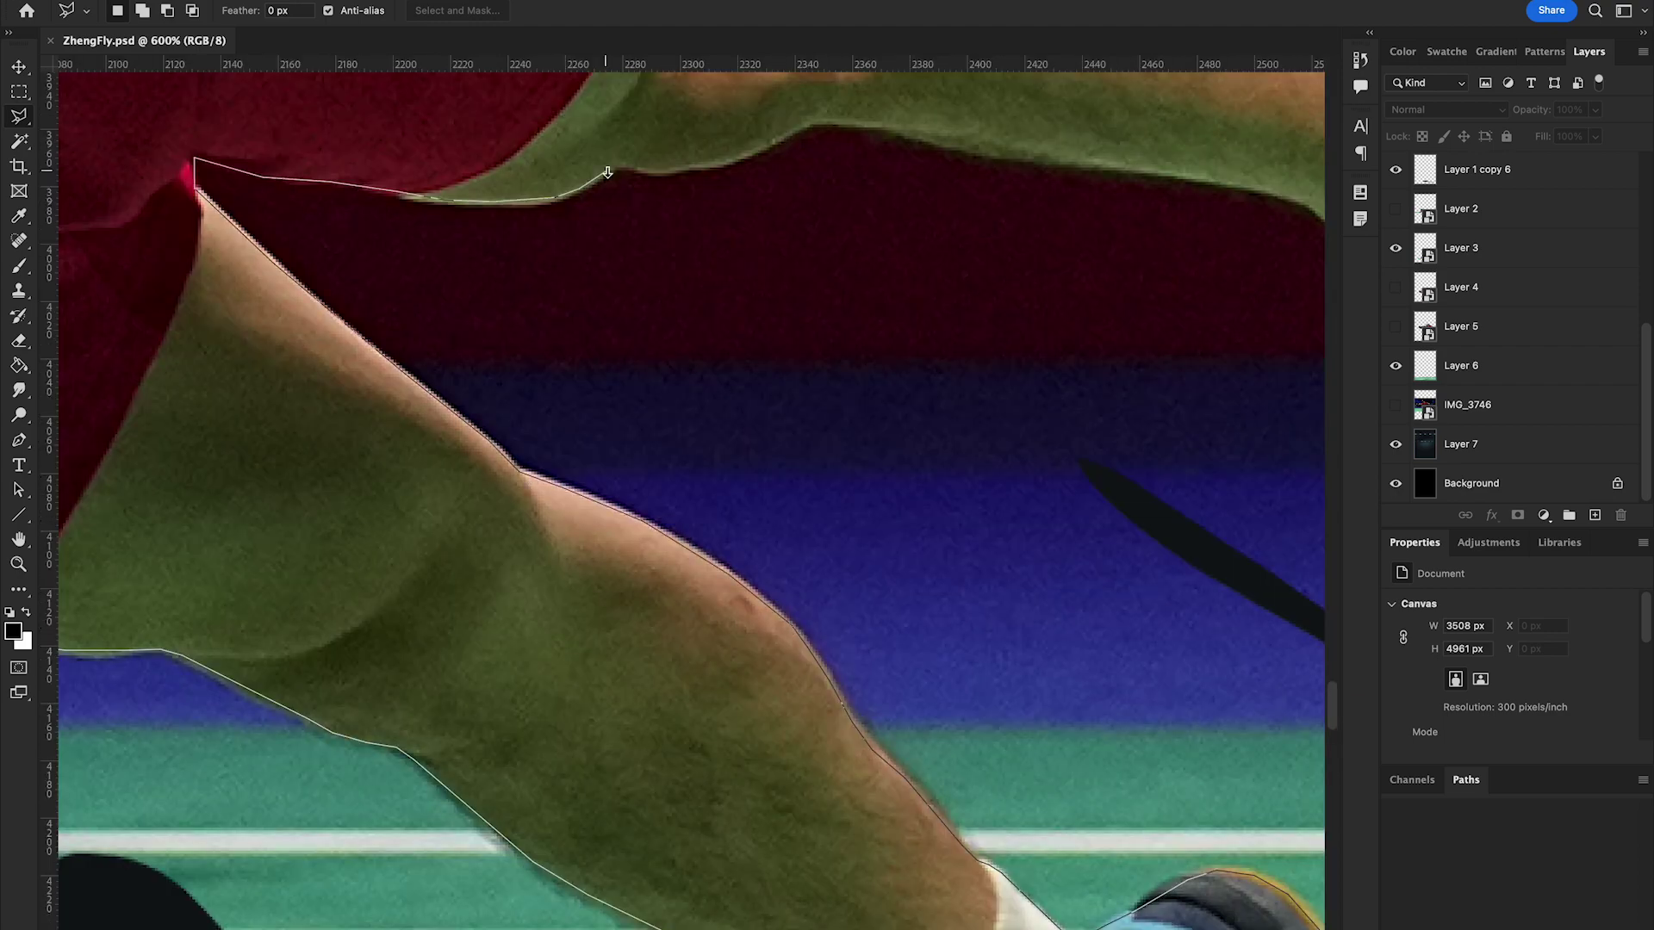
scroll(893, 125, right, 5)
click(1194, 506)
scroll(1194, 506, right, 5)
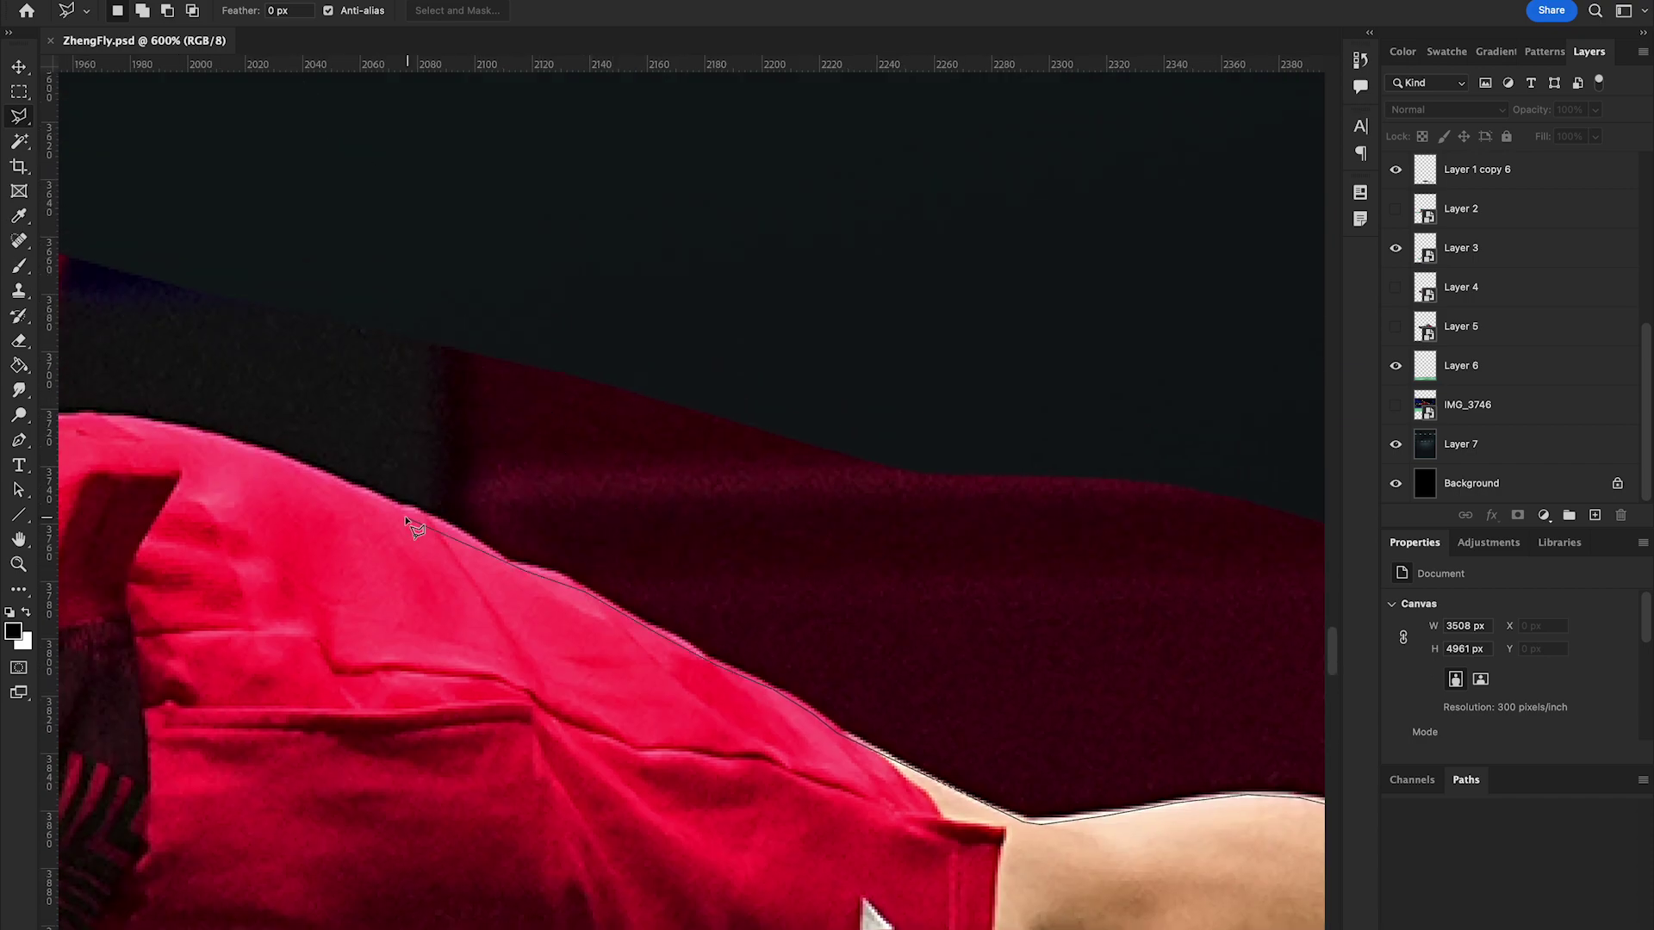
click(663, 412)
click(606, 400)
click(407, 422)
scroll(388, 426, left, 5)
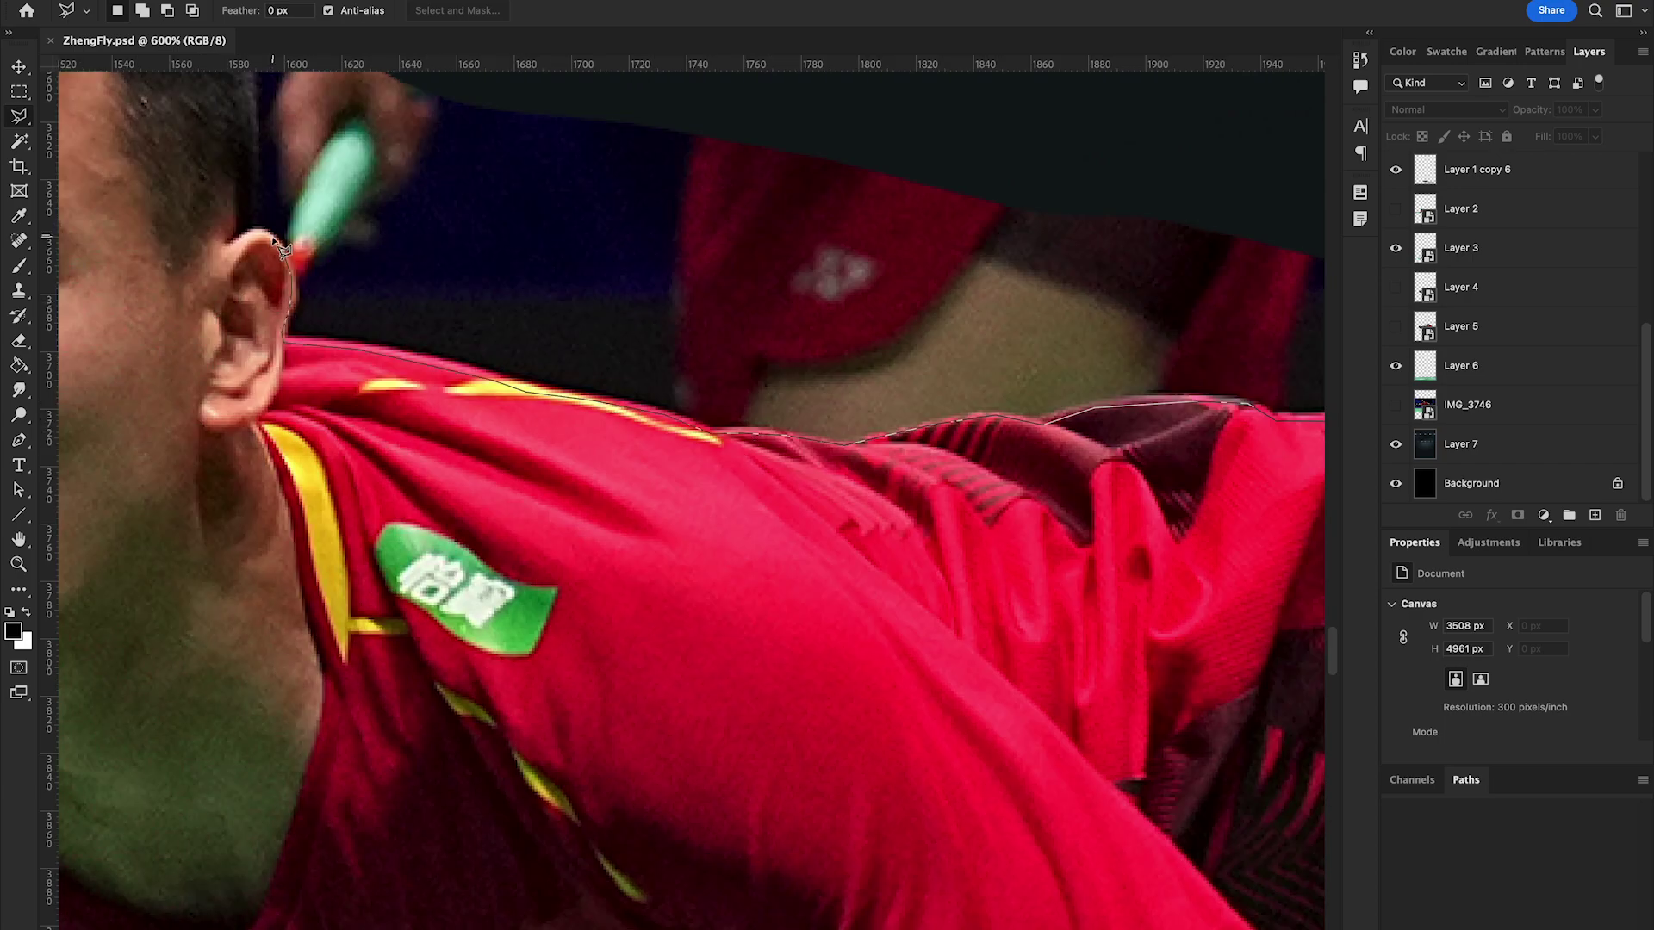
key(ctrl+0)
key(Return)
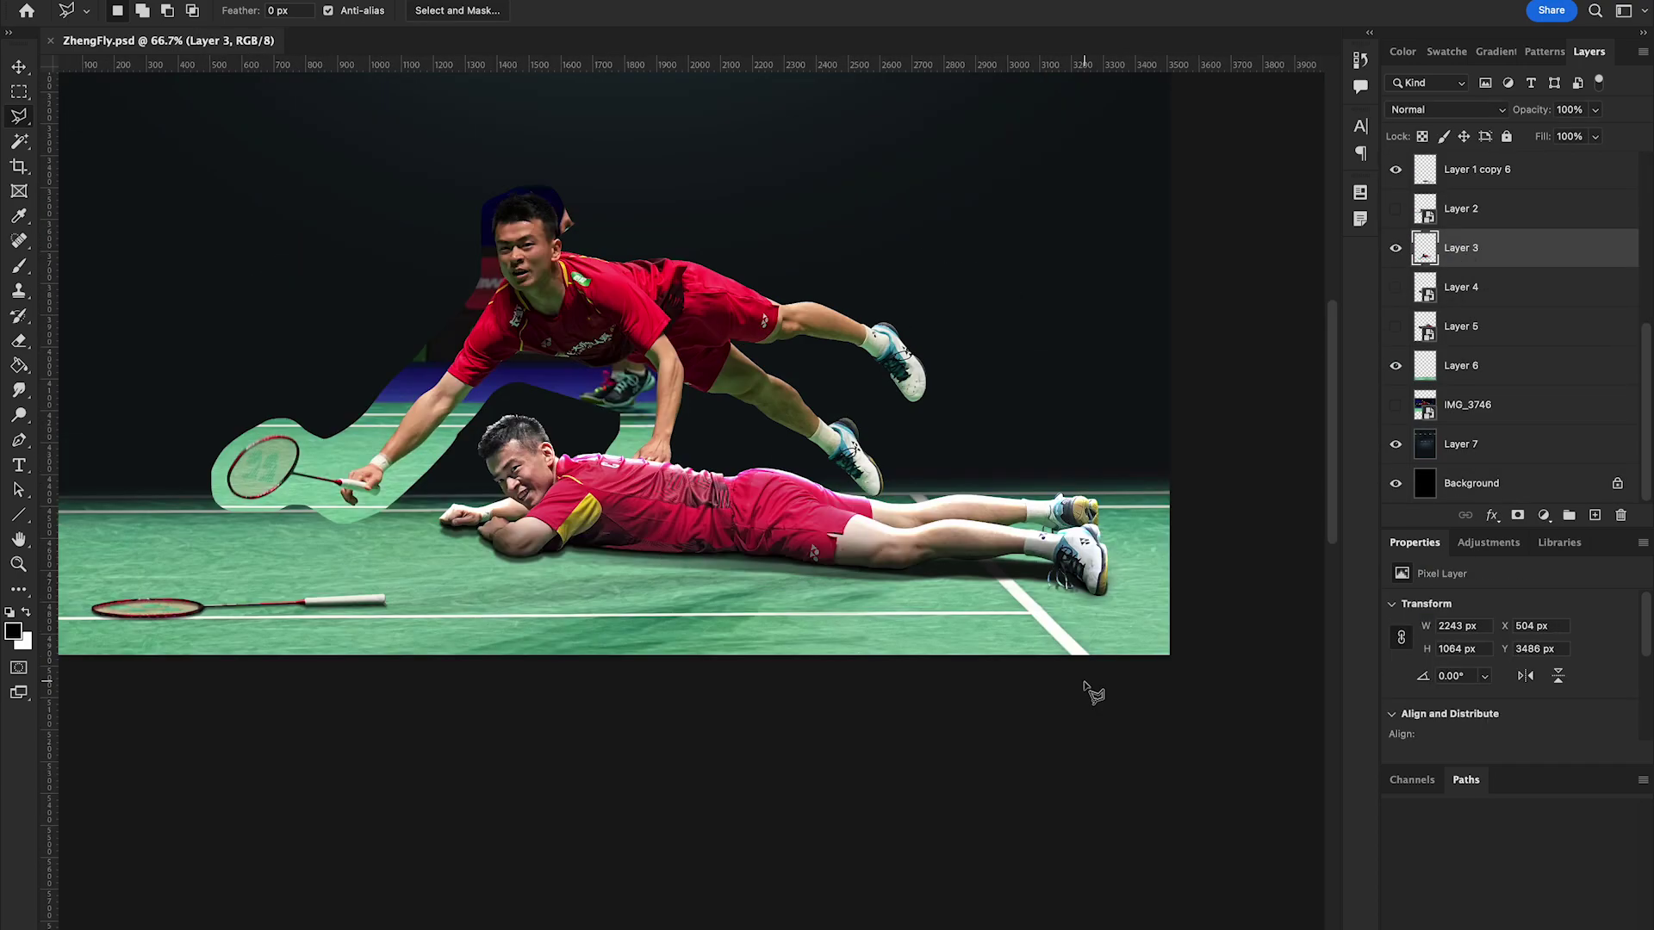
Step: Continue the outline along the arm, shirt edge and forearm to the racket grip's end
scroll(977, 715, up, 5)
scroll(1159, 371, up, 5)
click(1162, 413)
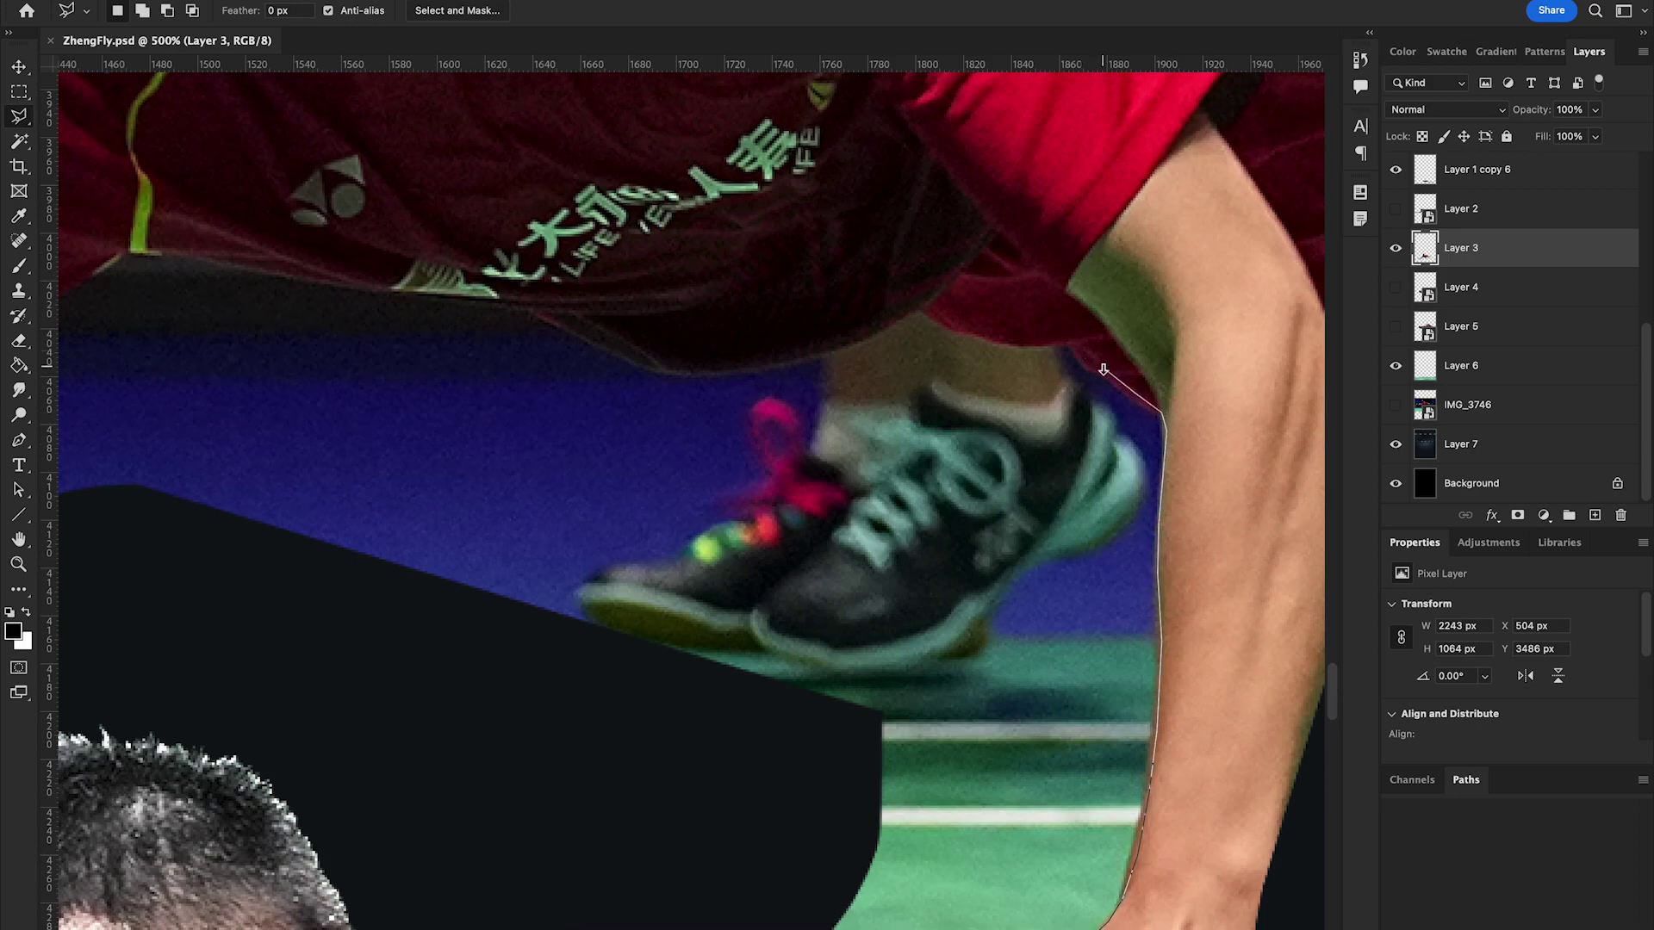
click(185, 249)
click(112, 254)
scroll(112, 254, left, 8)
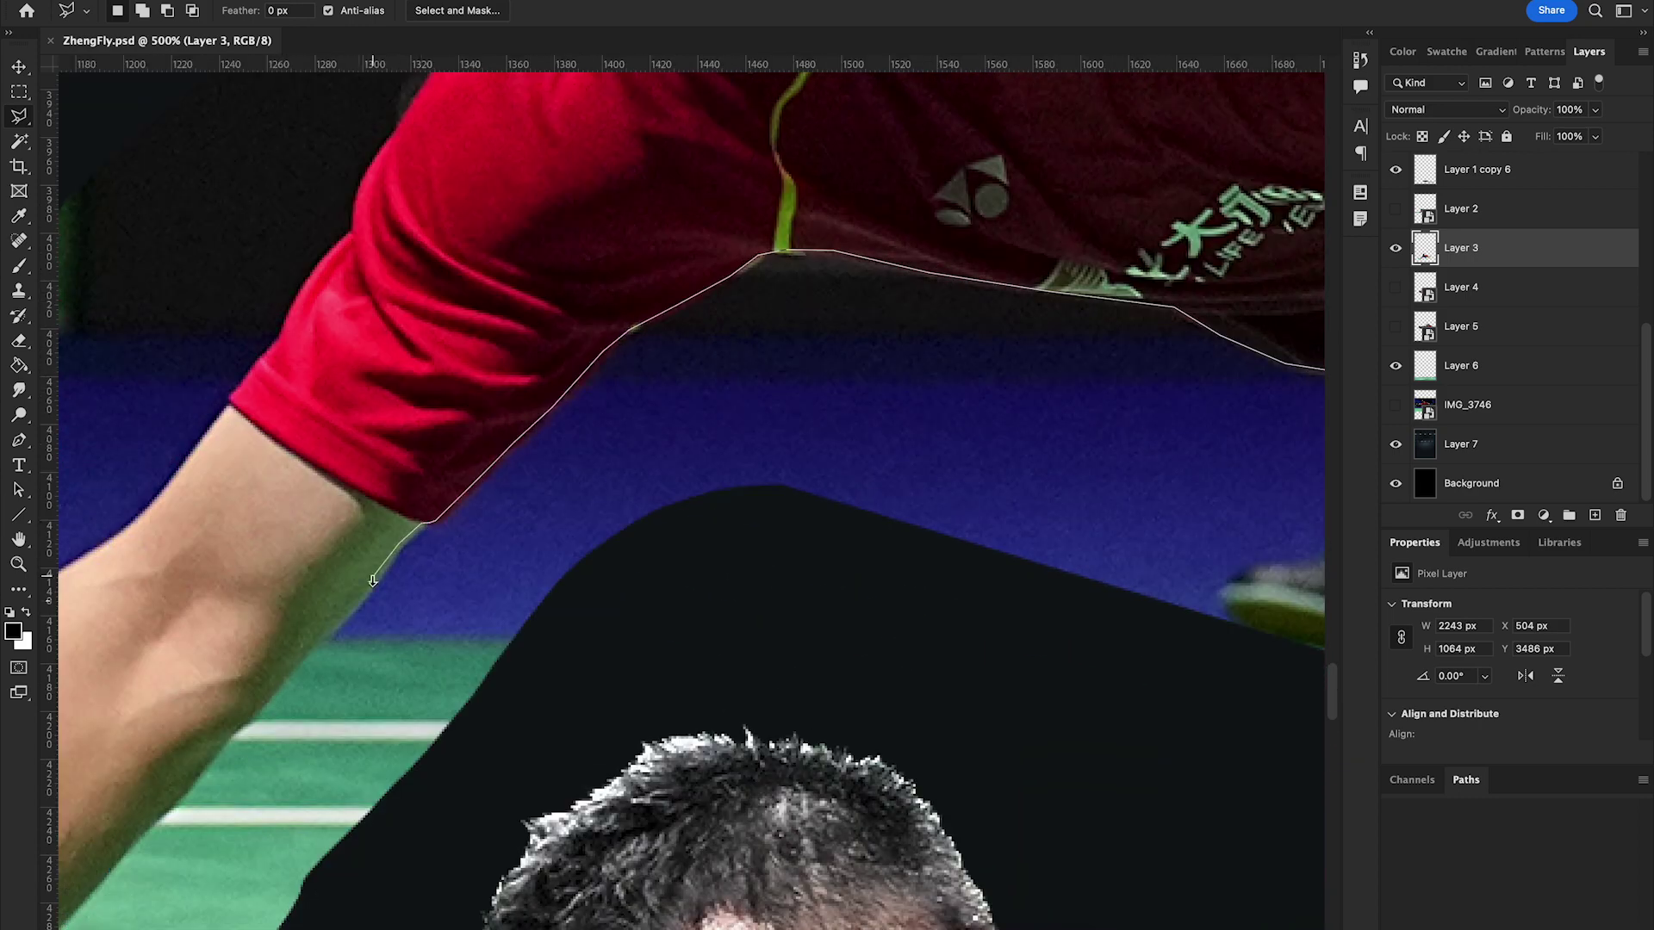
scroll(372, 579, down, 4)
scroll(372, 580, left, 4)
click(465, 705)
scroll(579, 480, down, 4)
scroll(580, 480, left, 4)
click(452, 720)
scroll(452, 719, down, 5)
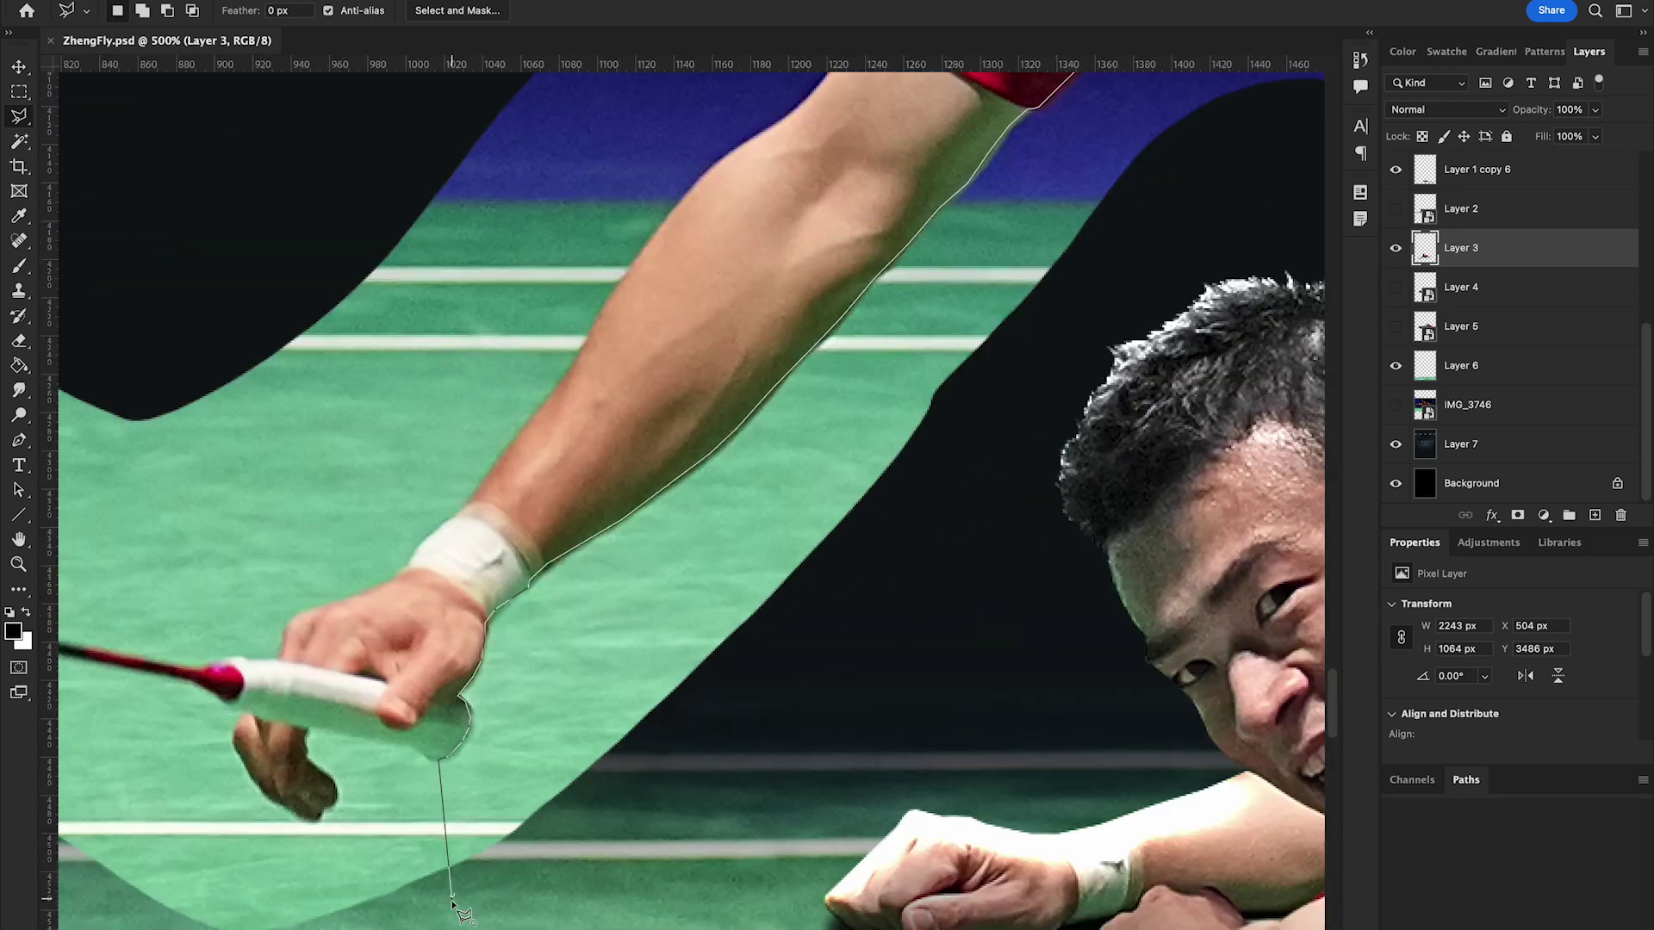
scroll(881, 353, up, 6)
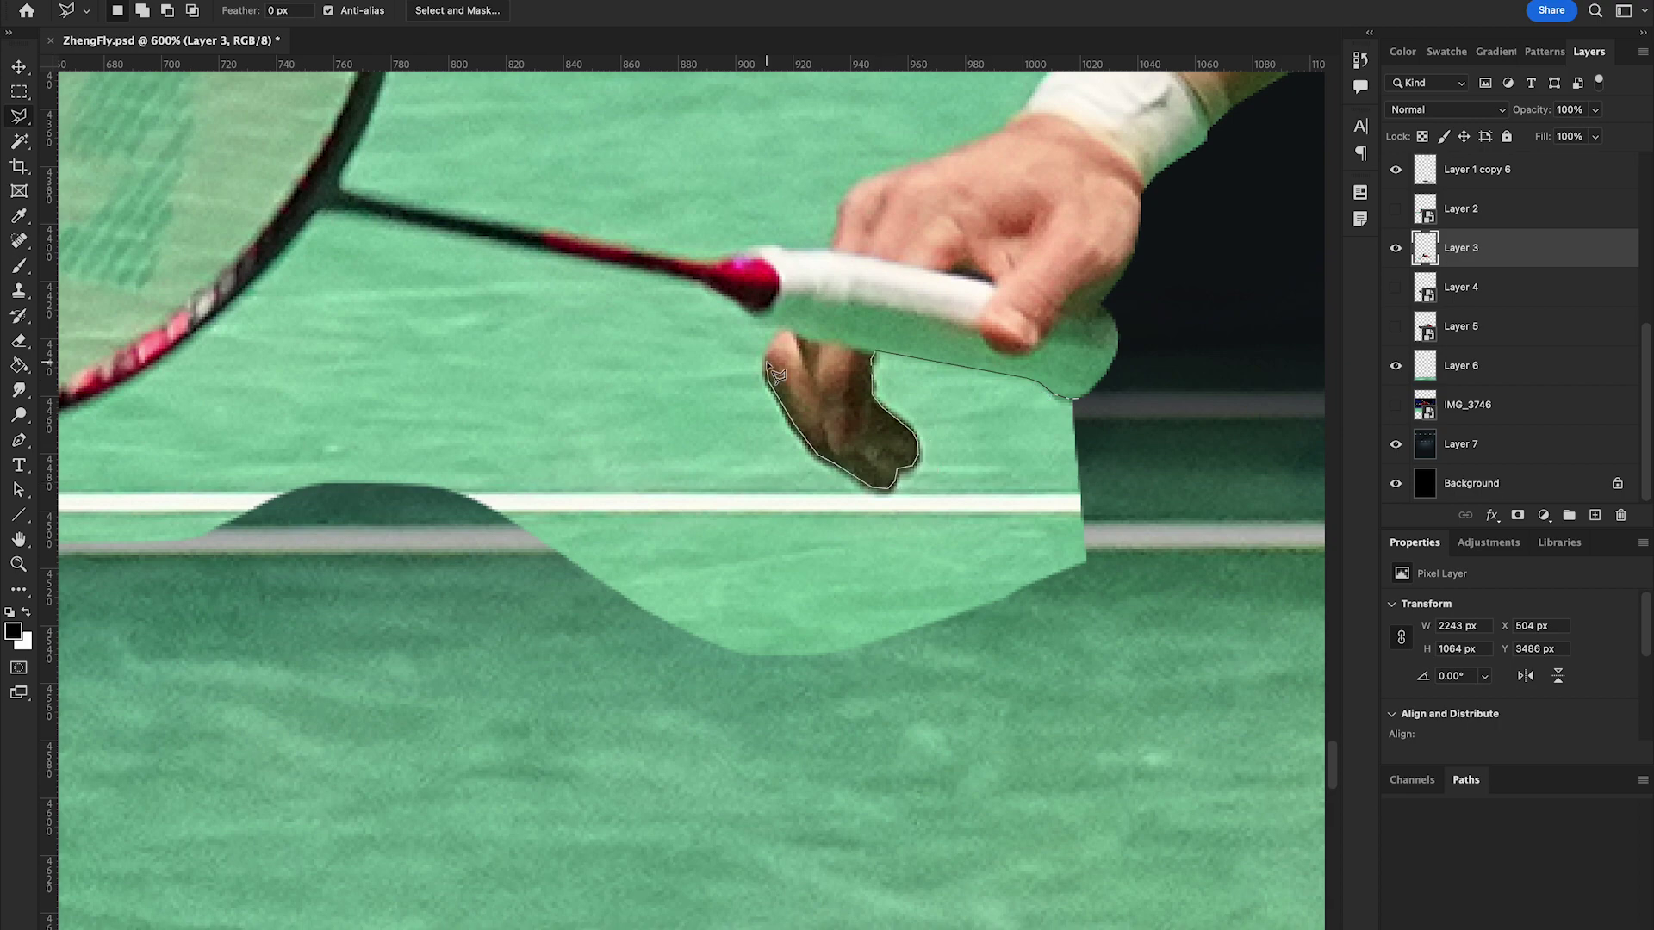
Step: Outline the racket shaft and frame, then trace up the arm toward the shirt
click(751, 312)
click(686, 278)
scroll(716, 362, left, 6)
scroll(255, 325, up, 3)
click(282, 442)
click(405, 290)
click(517, 220)
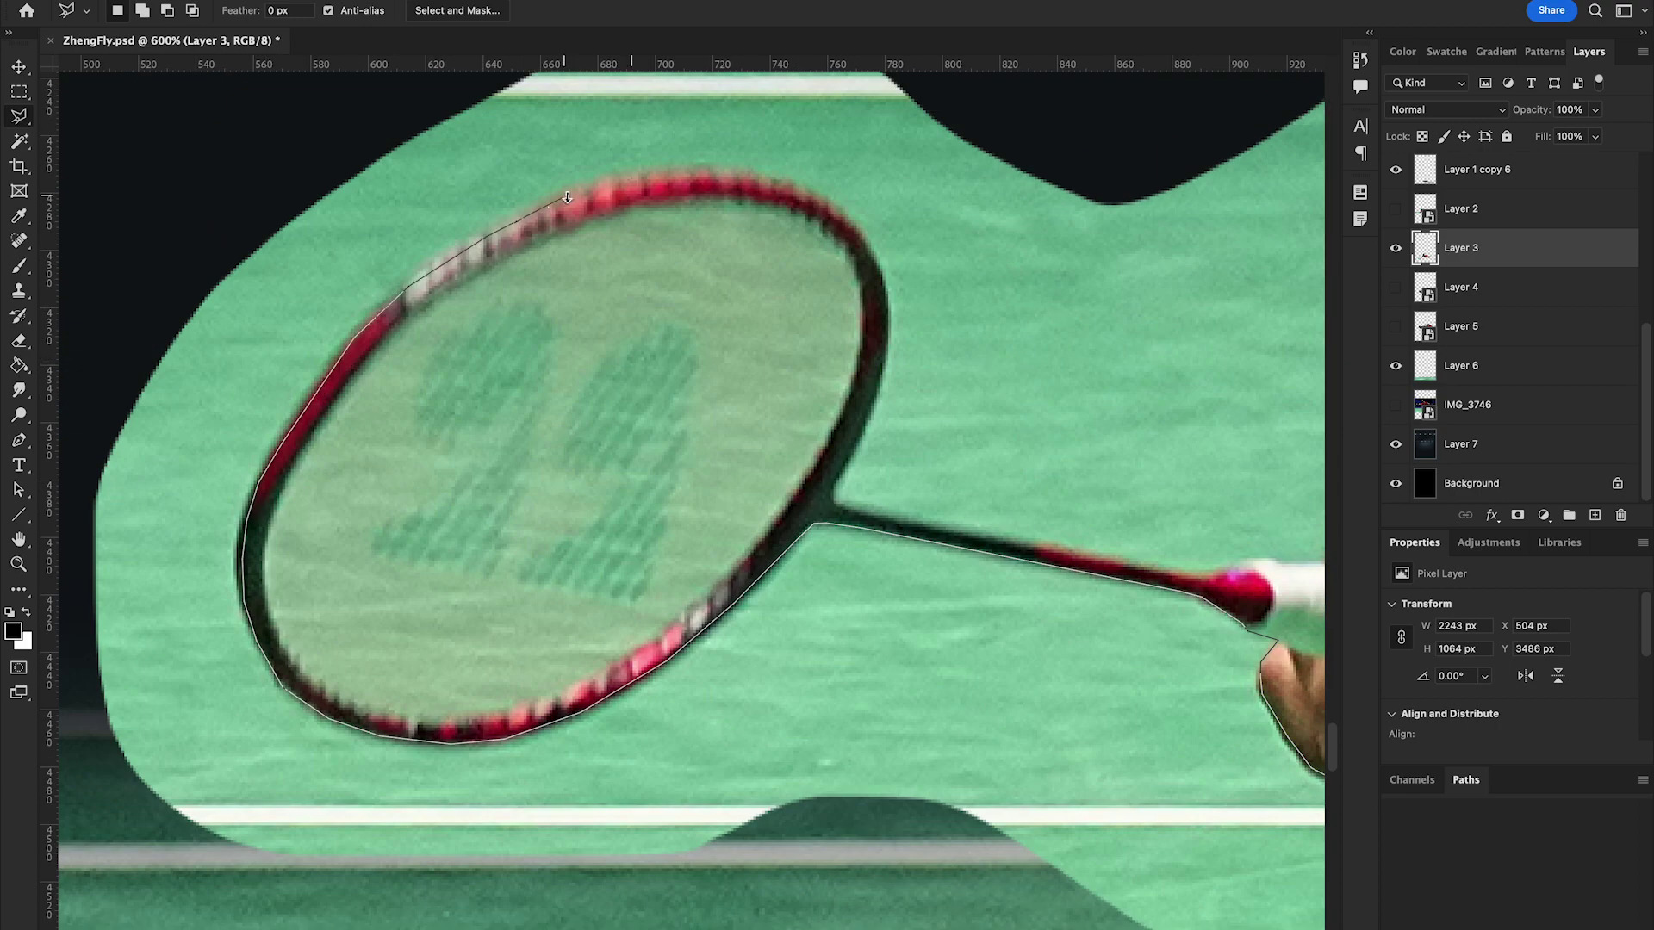
scroll(1204, 579, right, 6)
scroll(947, 431, up, 5)
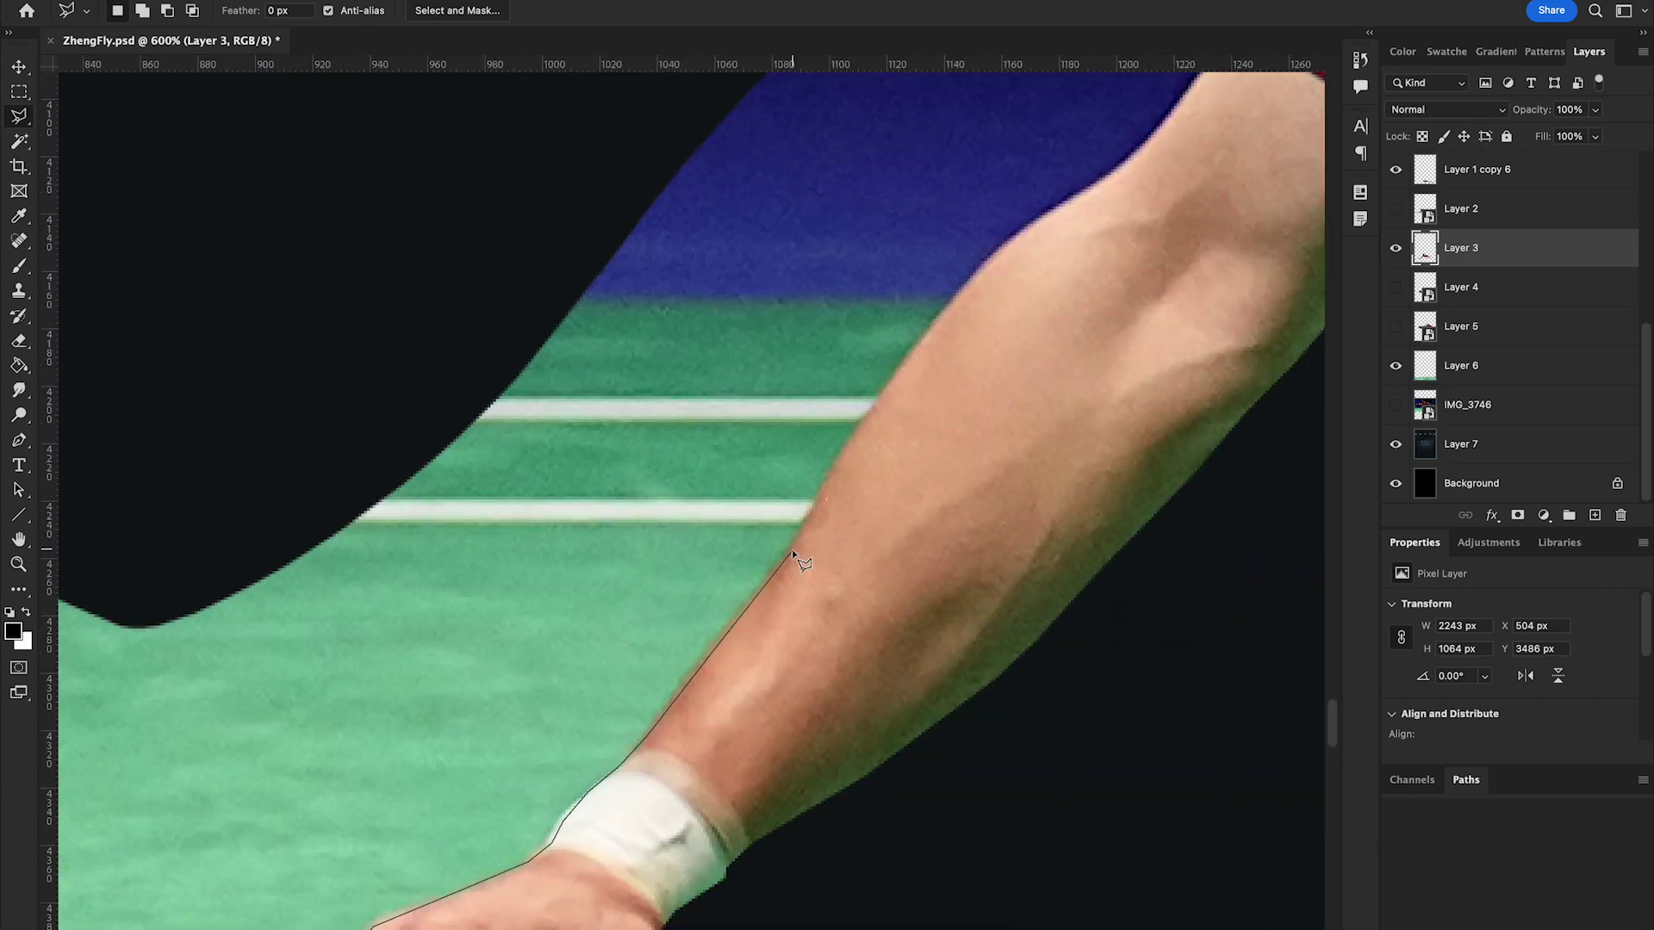
click(913, 410)
scroll(948, 344, up, 3)
click(1064, 228)
scroll(1120, 344, right, 3)
scroll(1120, 345, up, 5)
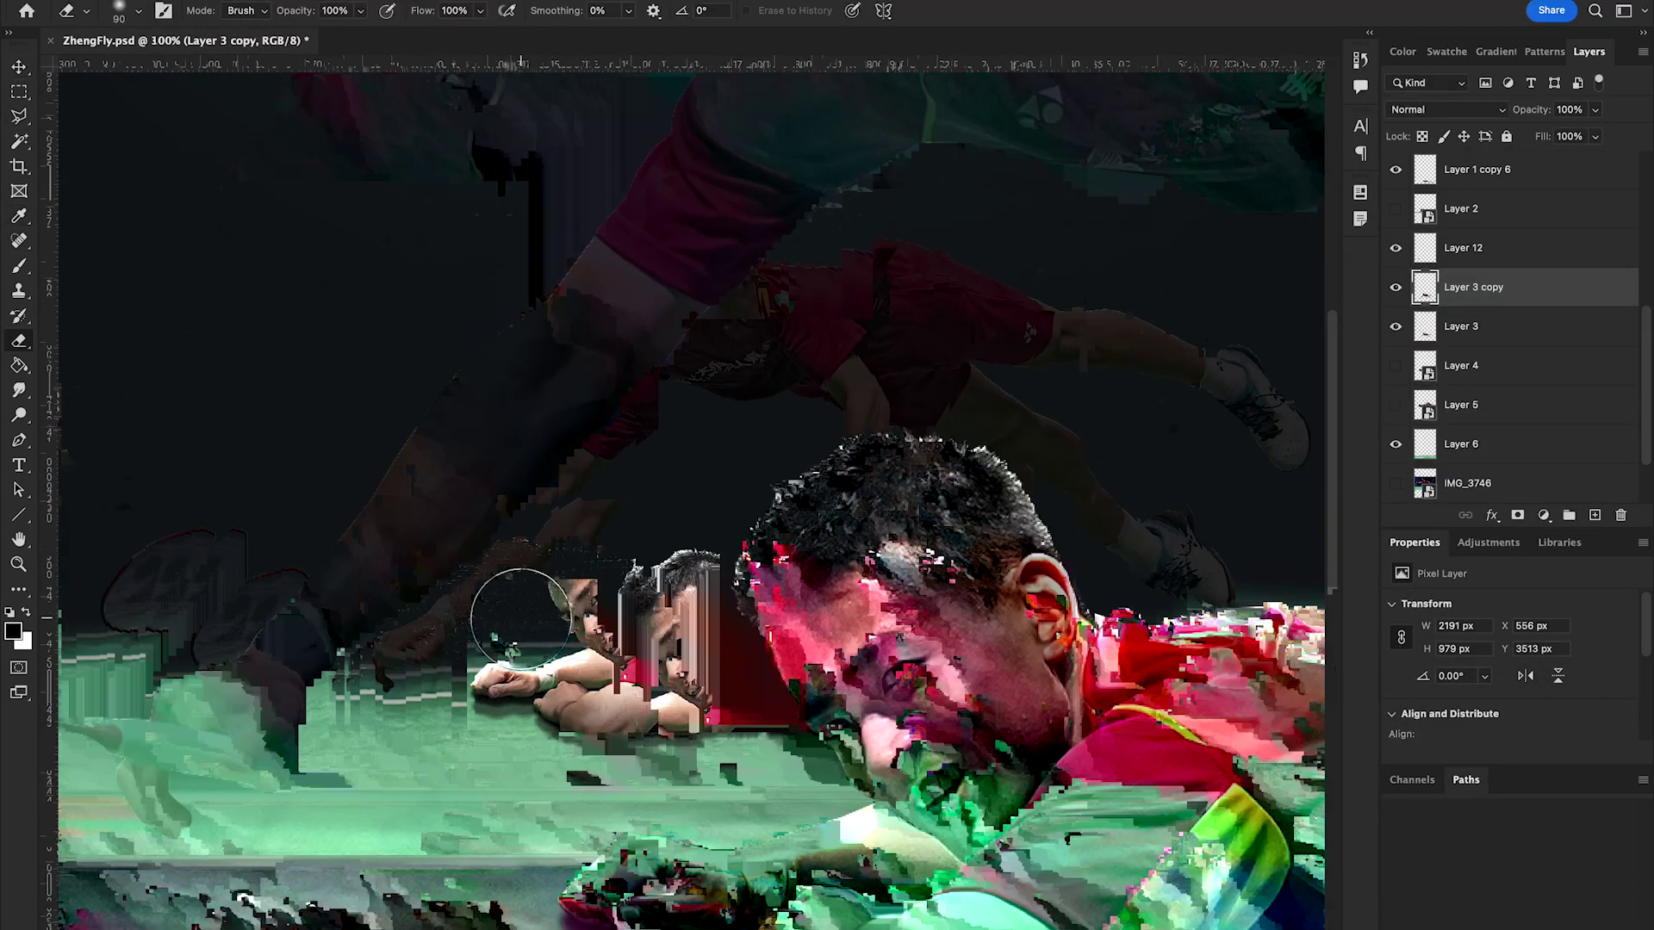
Step: Pan to the leftover background around the cut-out player and enlarge the Eraser brush
scroll(804, 485, up, 5)
scroll(887, 164, right, 3)
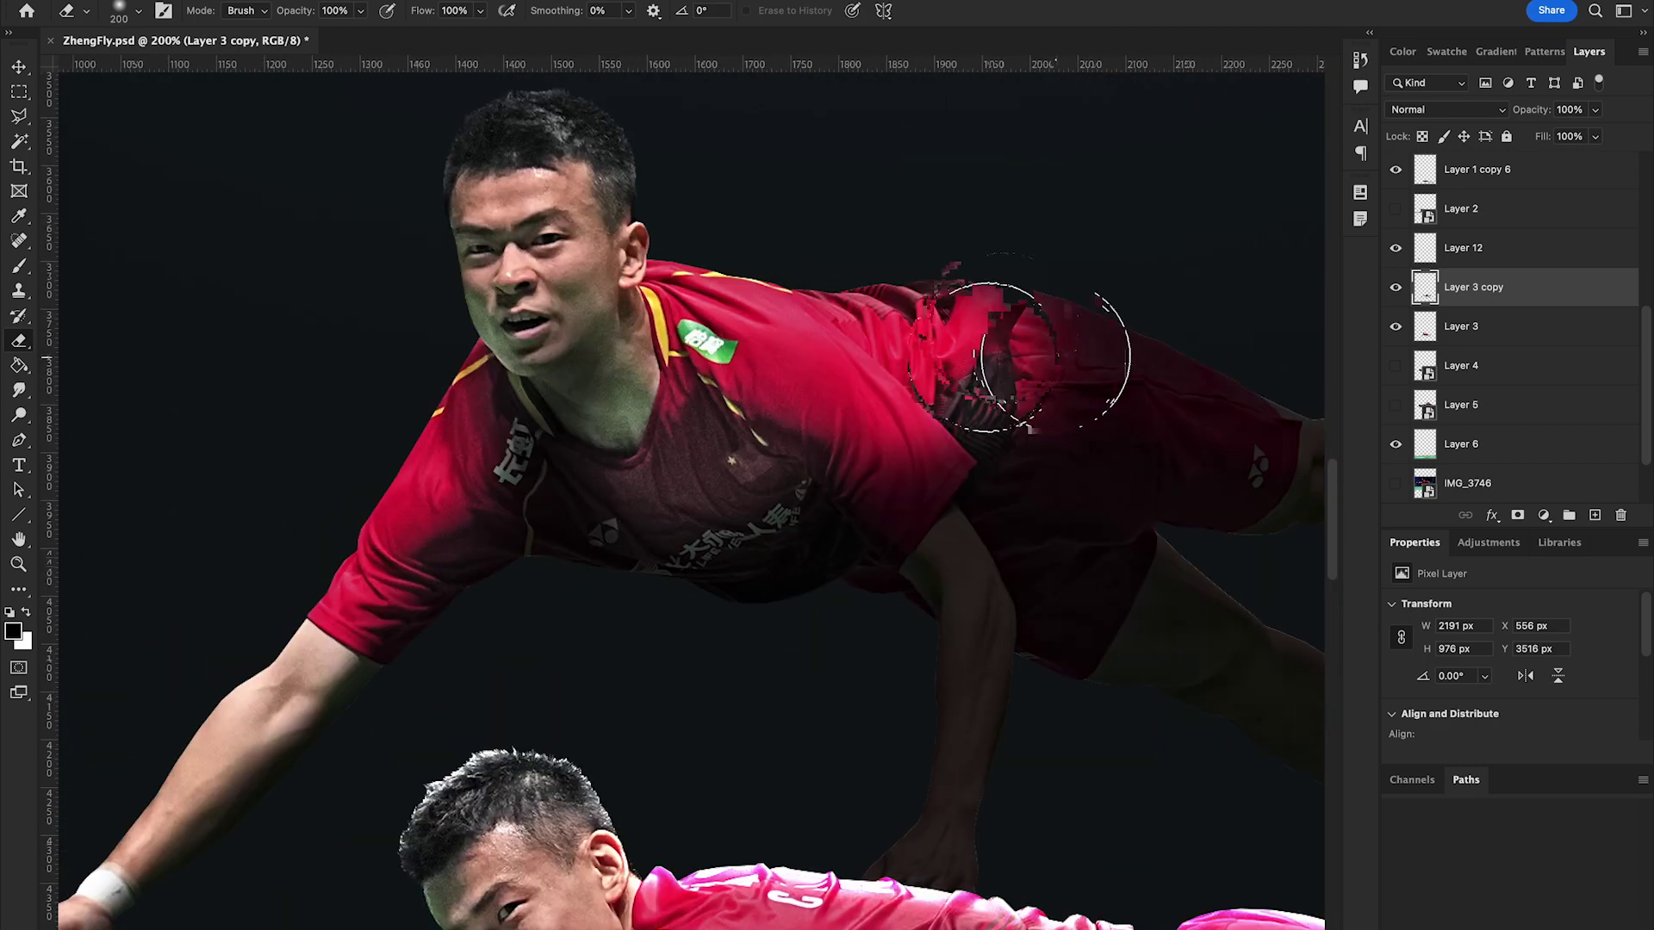
scroll(1033, 345, right, 4)
key(bracketright)
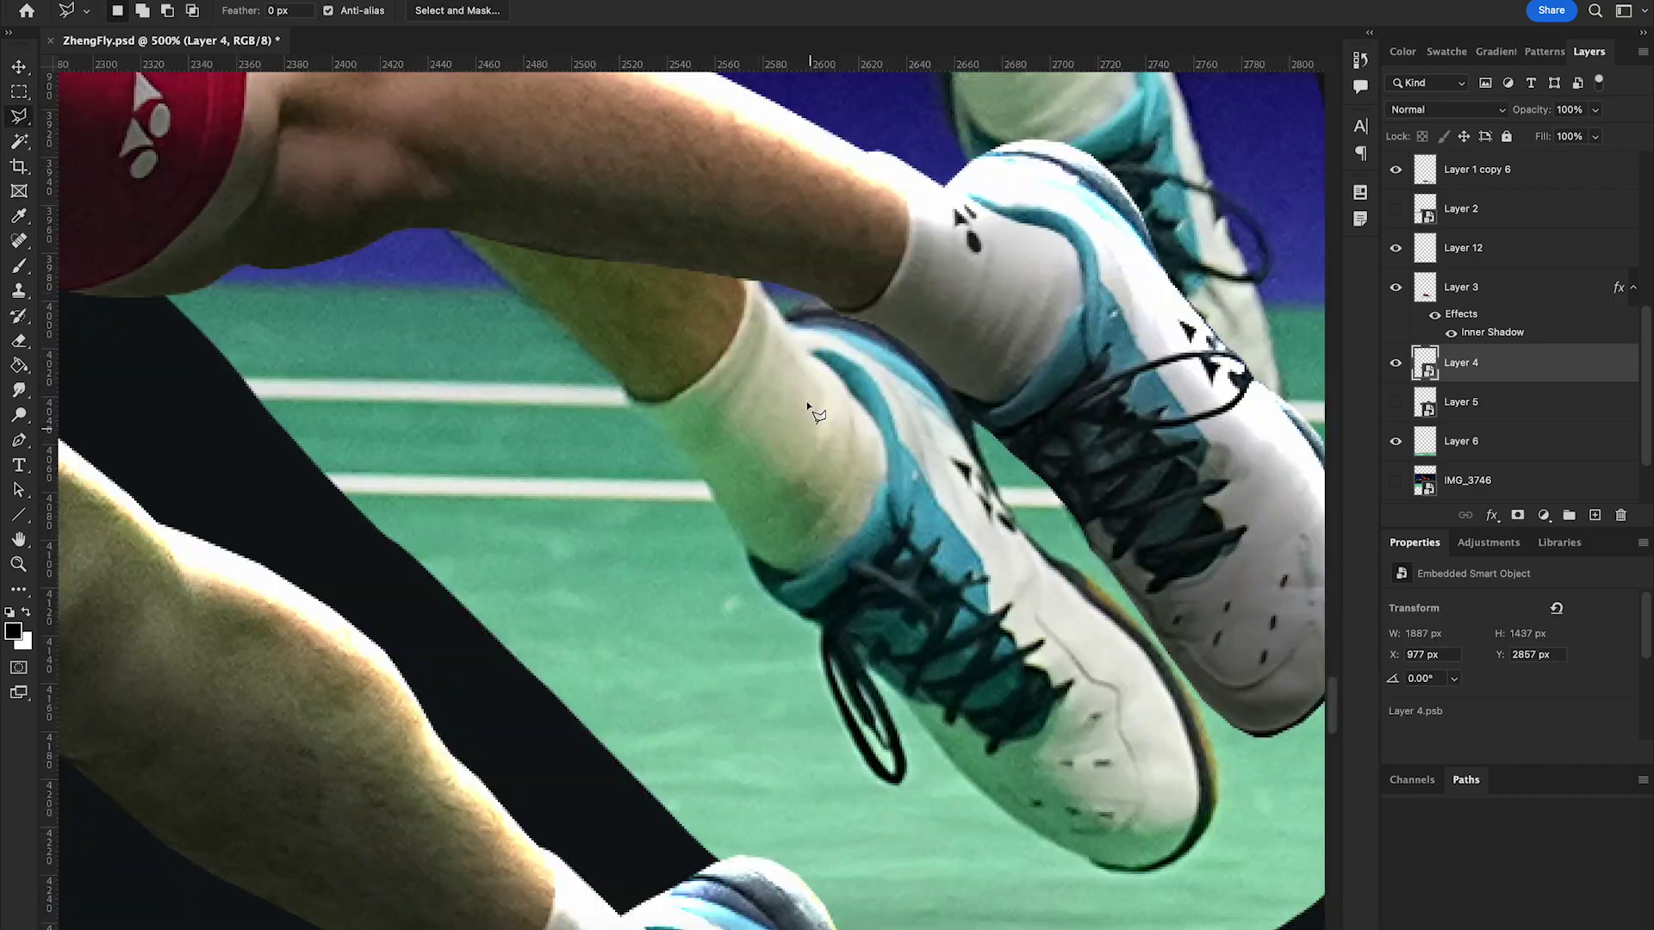
Step: Outline the next dive frame's player up the leg toward the shorts
scroll(915, 597, up, 5)
scroll(608, 269, up, 4)
click(474, 370)
click(405, 228)
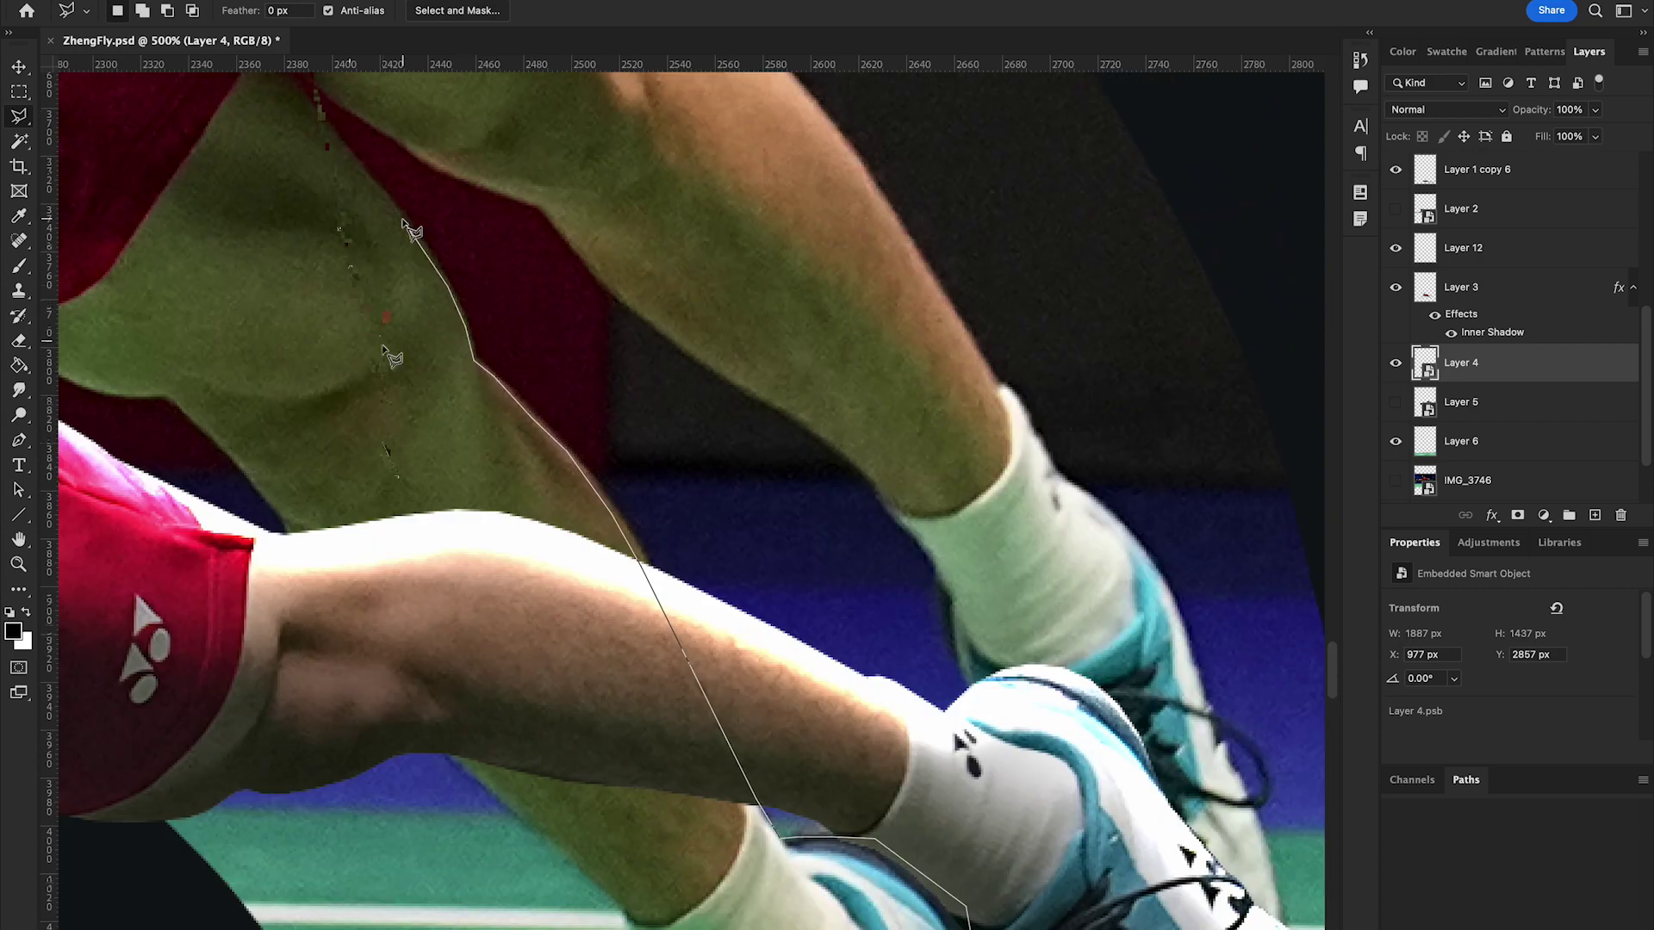
scroll(405, 228, up, 4)
click(249, 306)
click(240, 259)
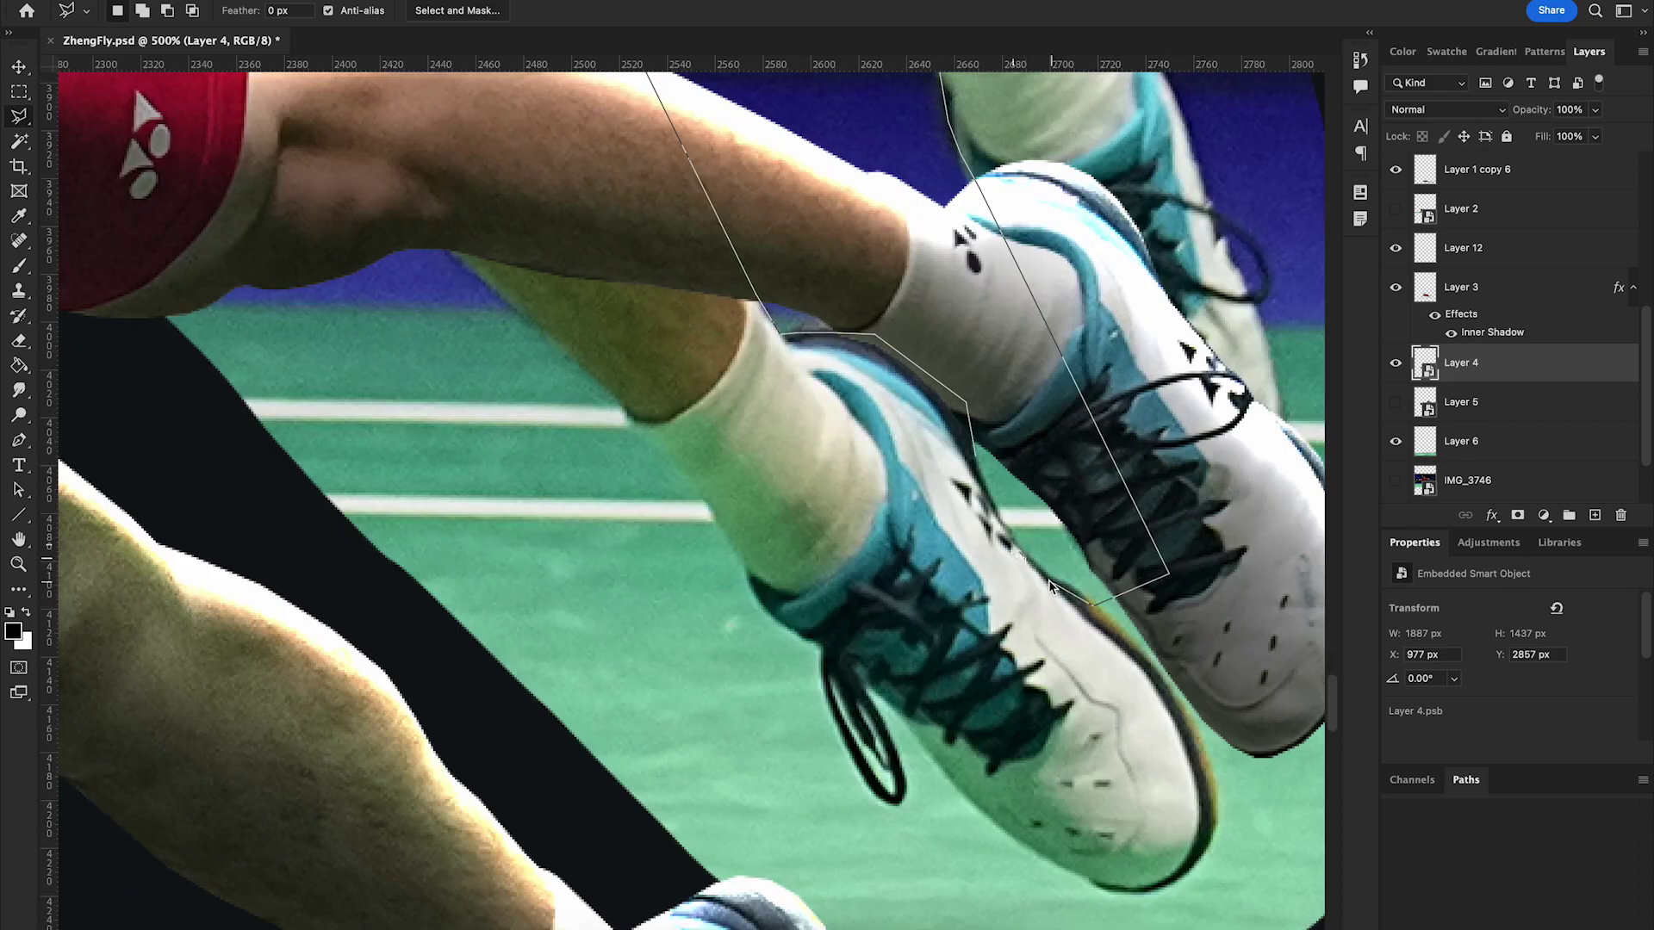
Step: Rasterize Layer 4 and outline its player along the shirt edge past the hem
right_click(1542, 362)
click(1370, 814)
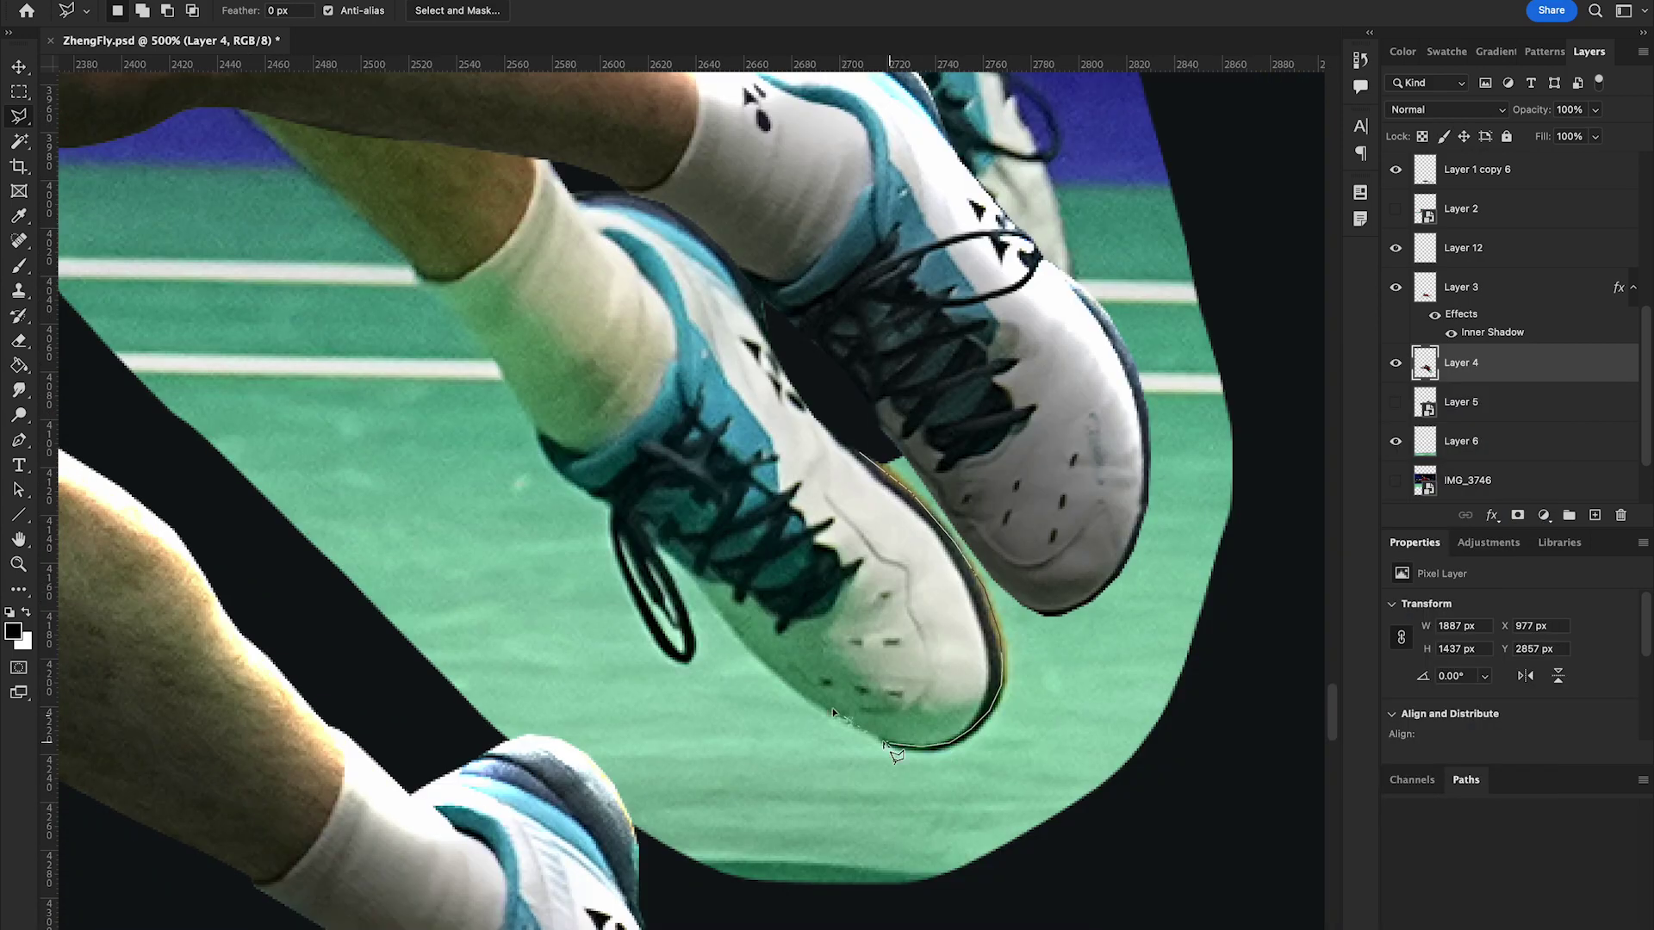
scroll(555, 465, up, 5)
scroll(849, 650, left, 5)
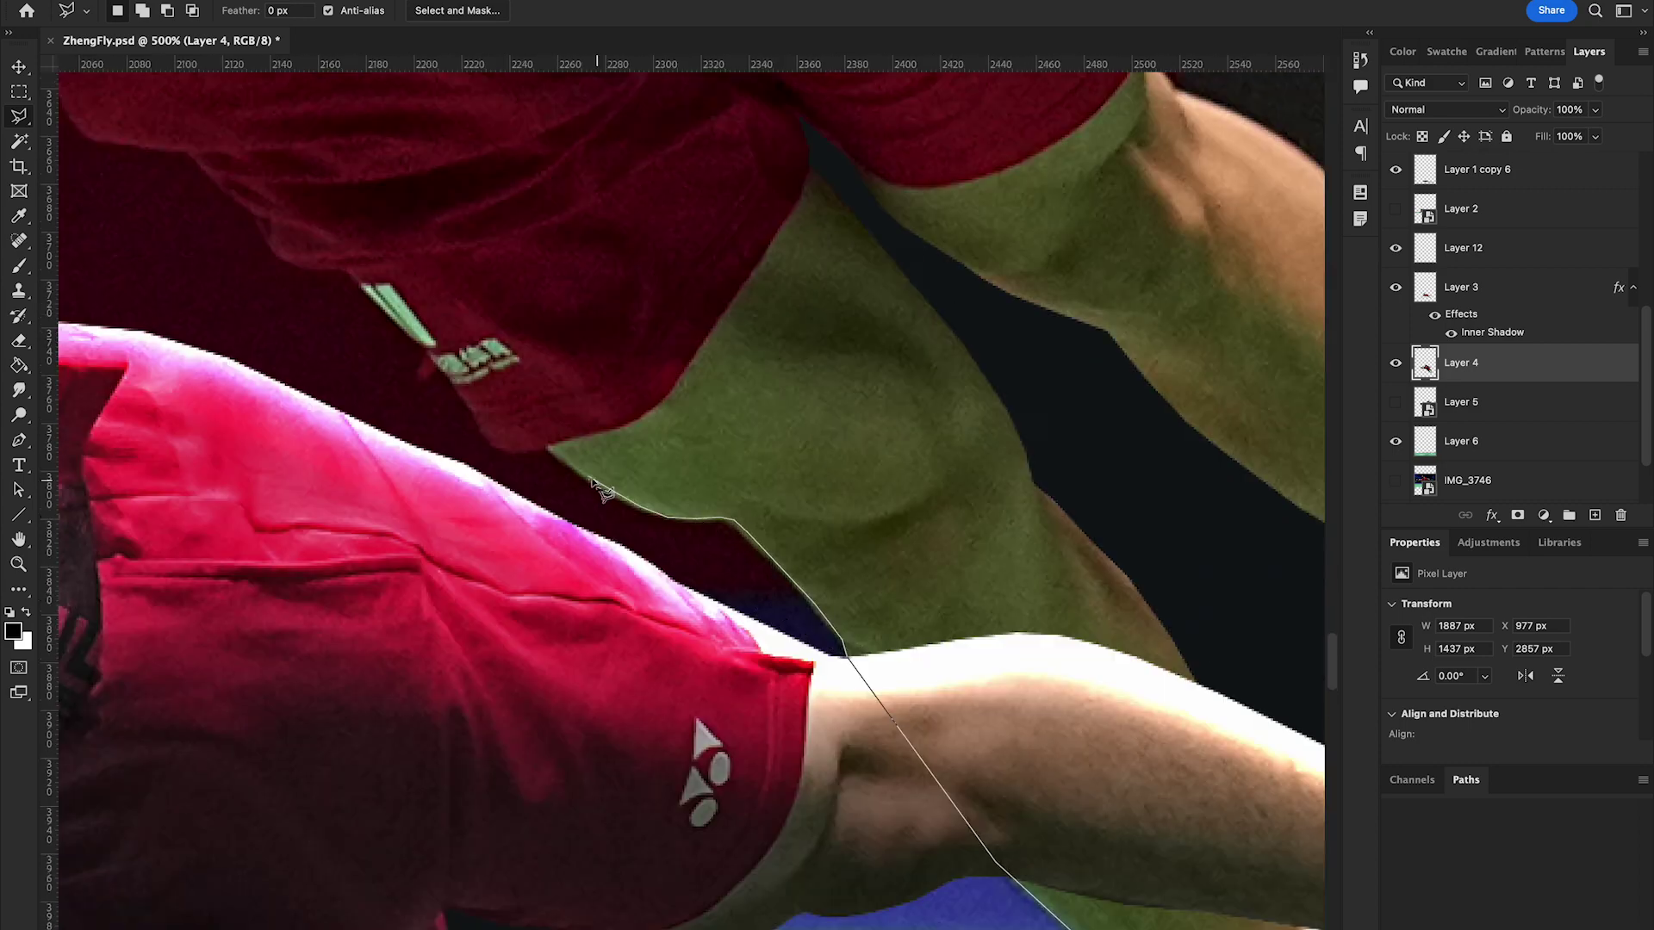
click(548, 448)
click(501, 448)
scroll(842, 627, up, 3)
scroll(842, 627, left, 5)
click(353, 282)
click(319, 288)
click(299, 263)
Step: Extend the outline to the stripe's tip, the arm's lower edge and the wristband
scroll(299, 263, up, 4)
scroll(298, 263, left, 5)
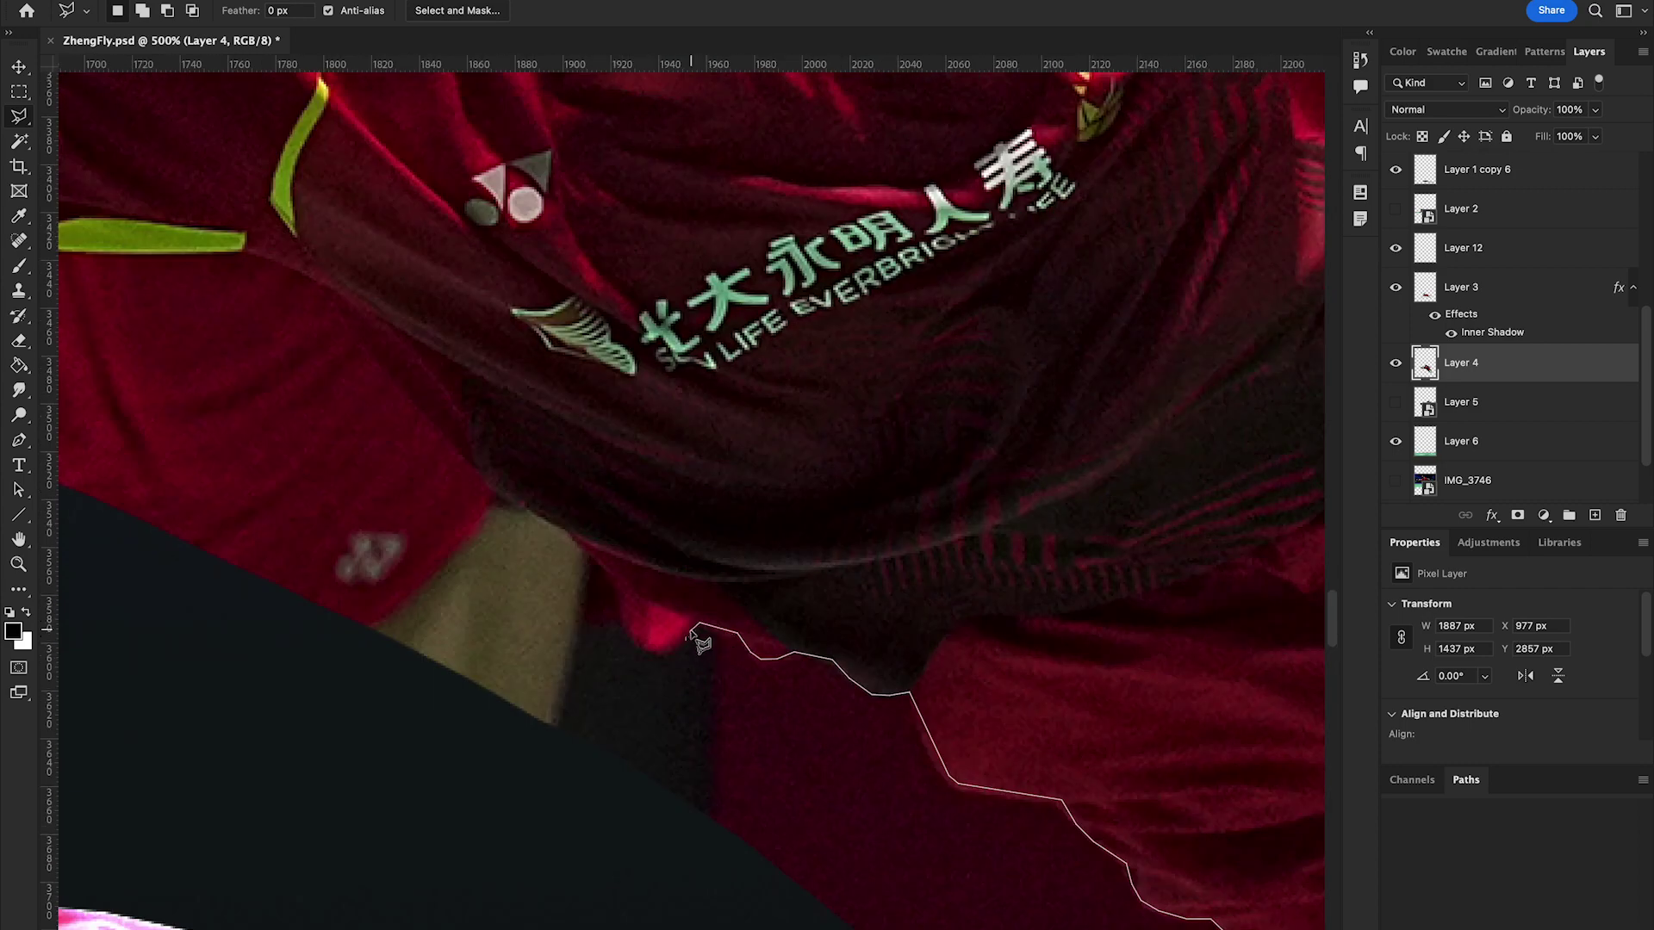
click(310, 269)
click(245, 241)
scroll(771, 573, up, 4)
scroll(771, 573, left, 5)
click(259, 573)
scroll(258, 573, left, 6)
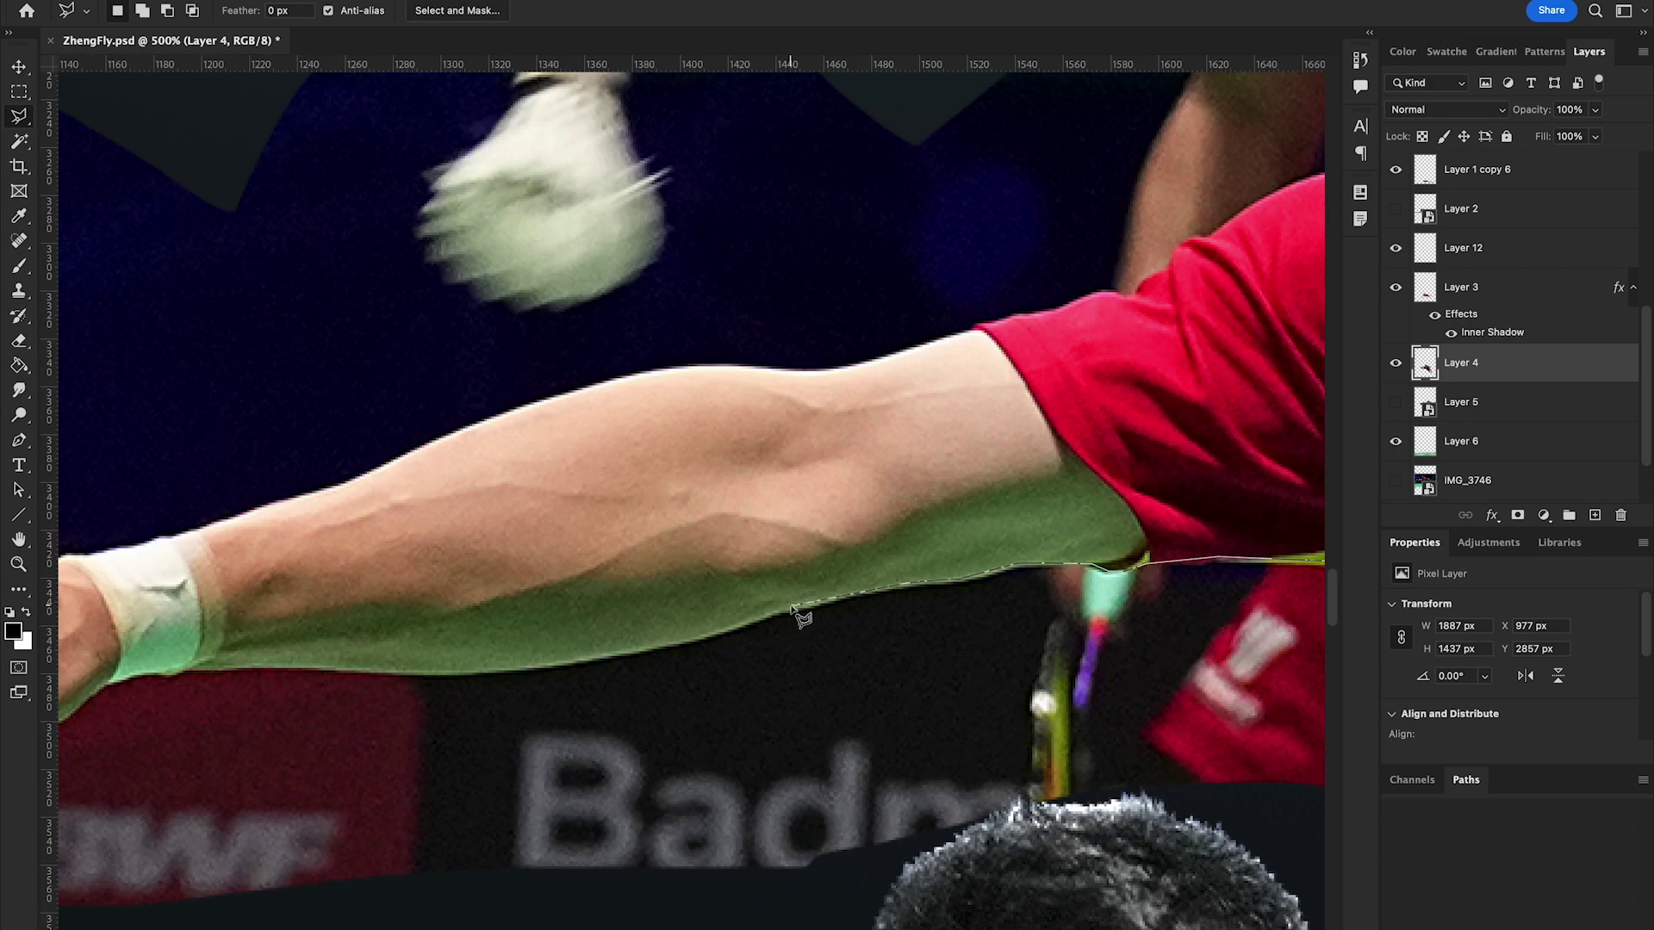
scroll(301, 672, left, 4)
click(633, 670)
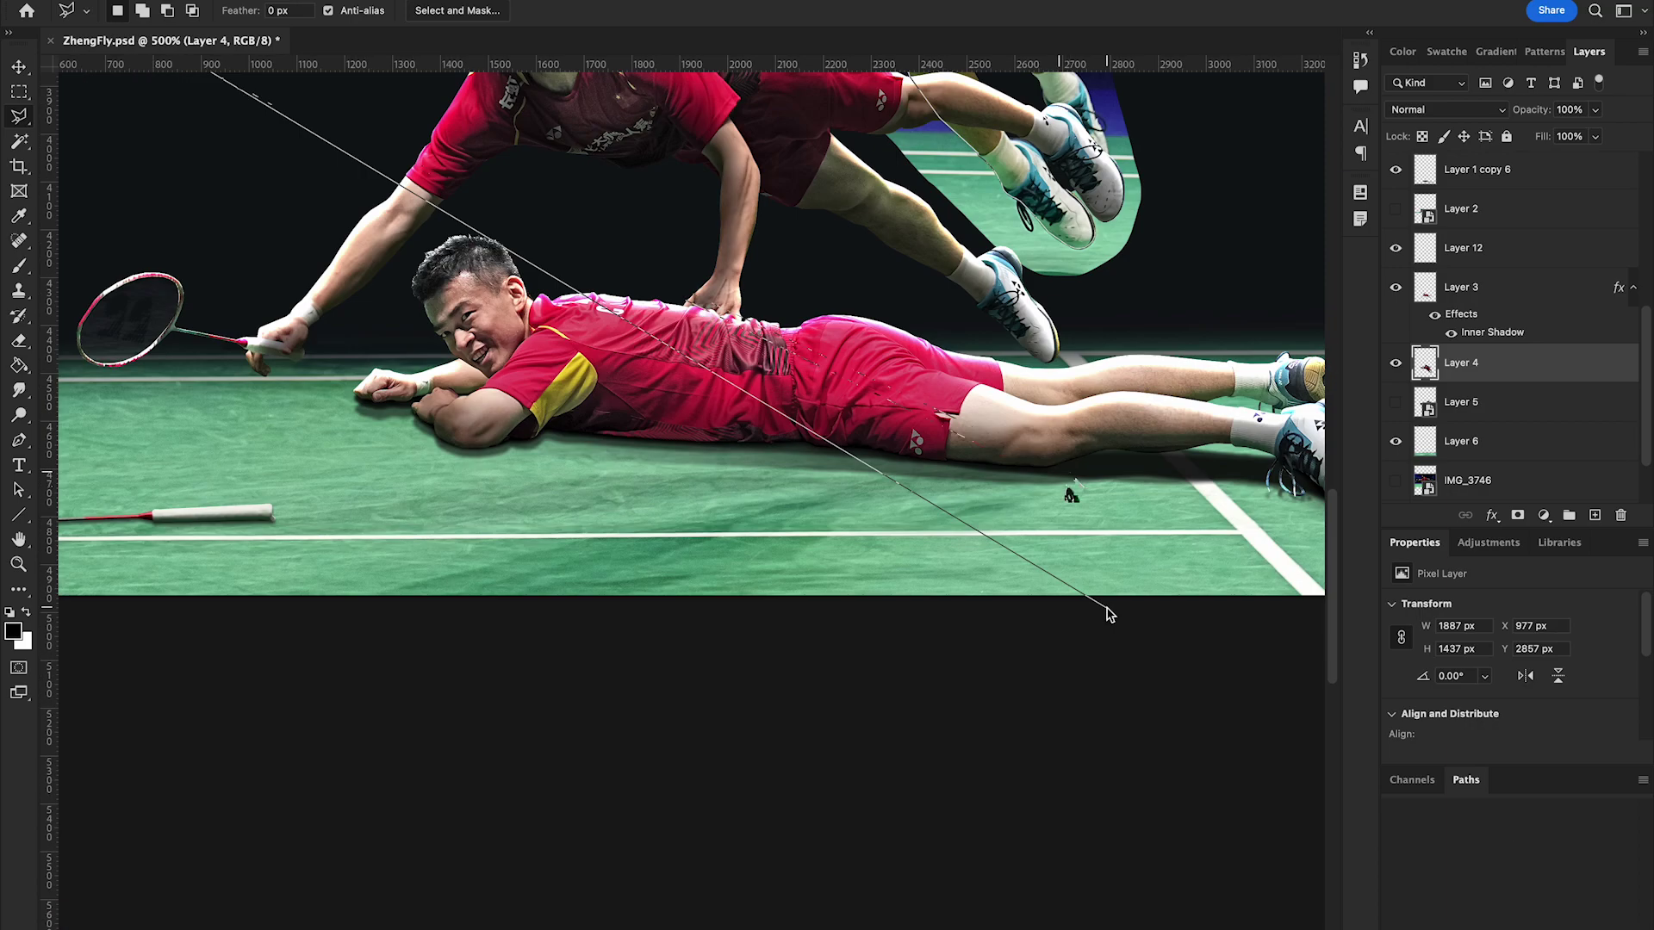
drag(601, 557, 1025, 439)
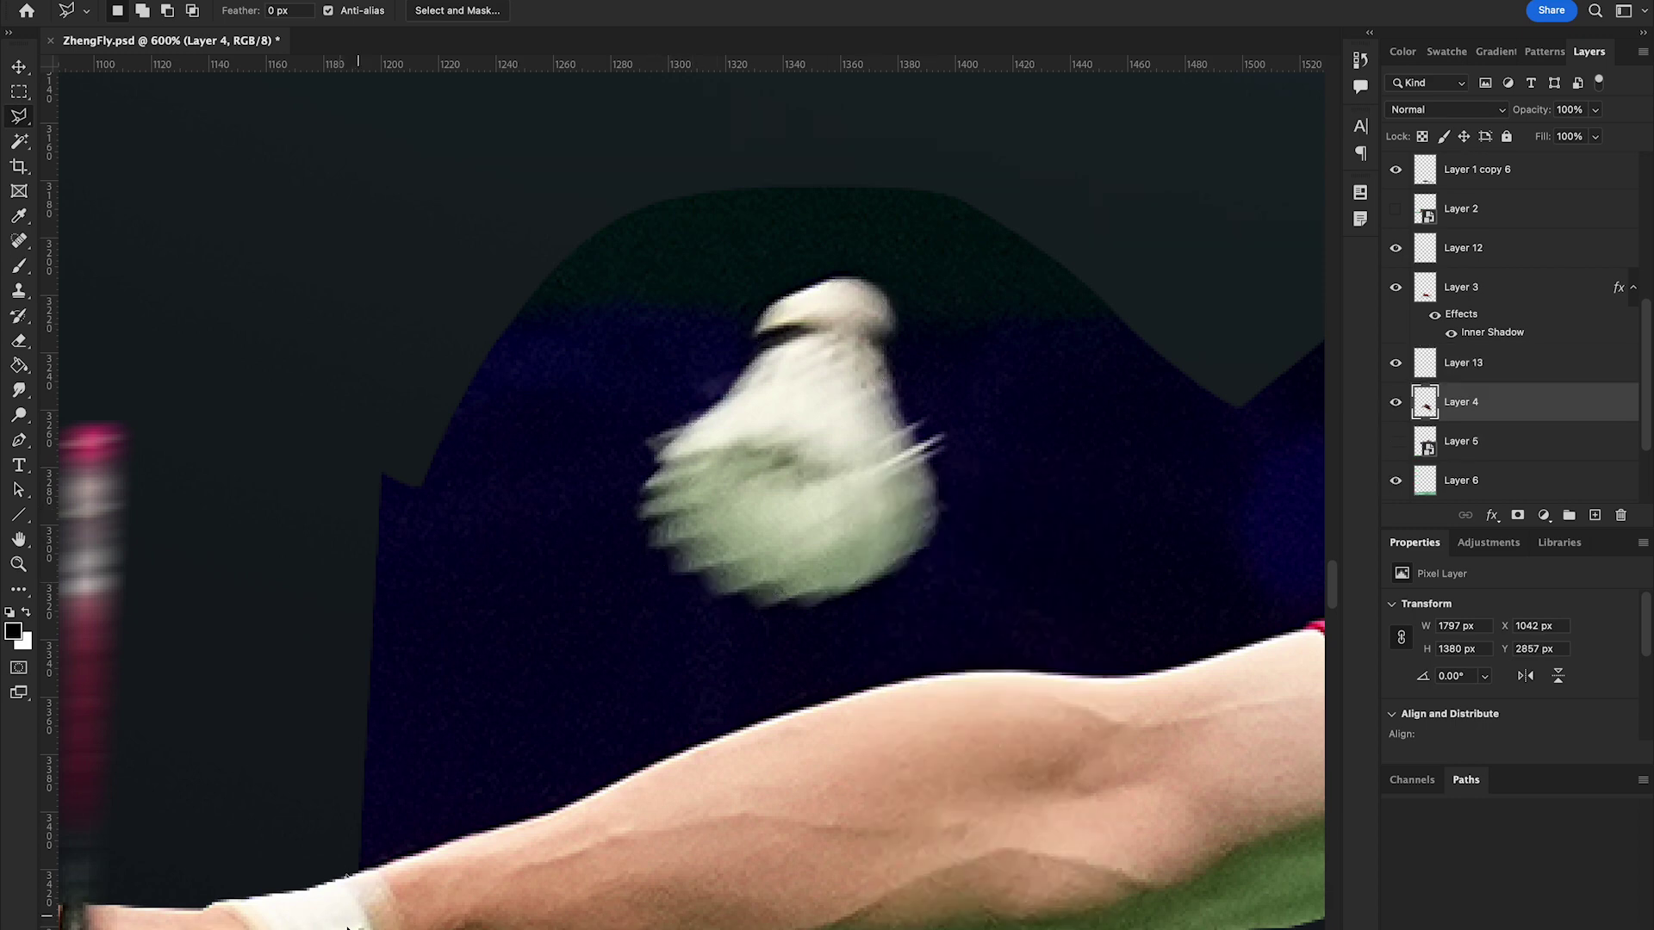
Step: Extend the outline along the arm, around the ear, and across the shirt top and arm
click(1089, 681)
scroll(1137, 676, right, 5)
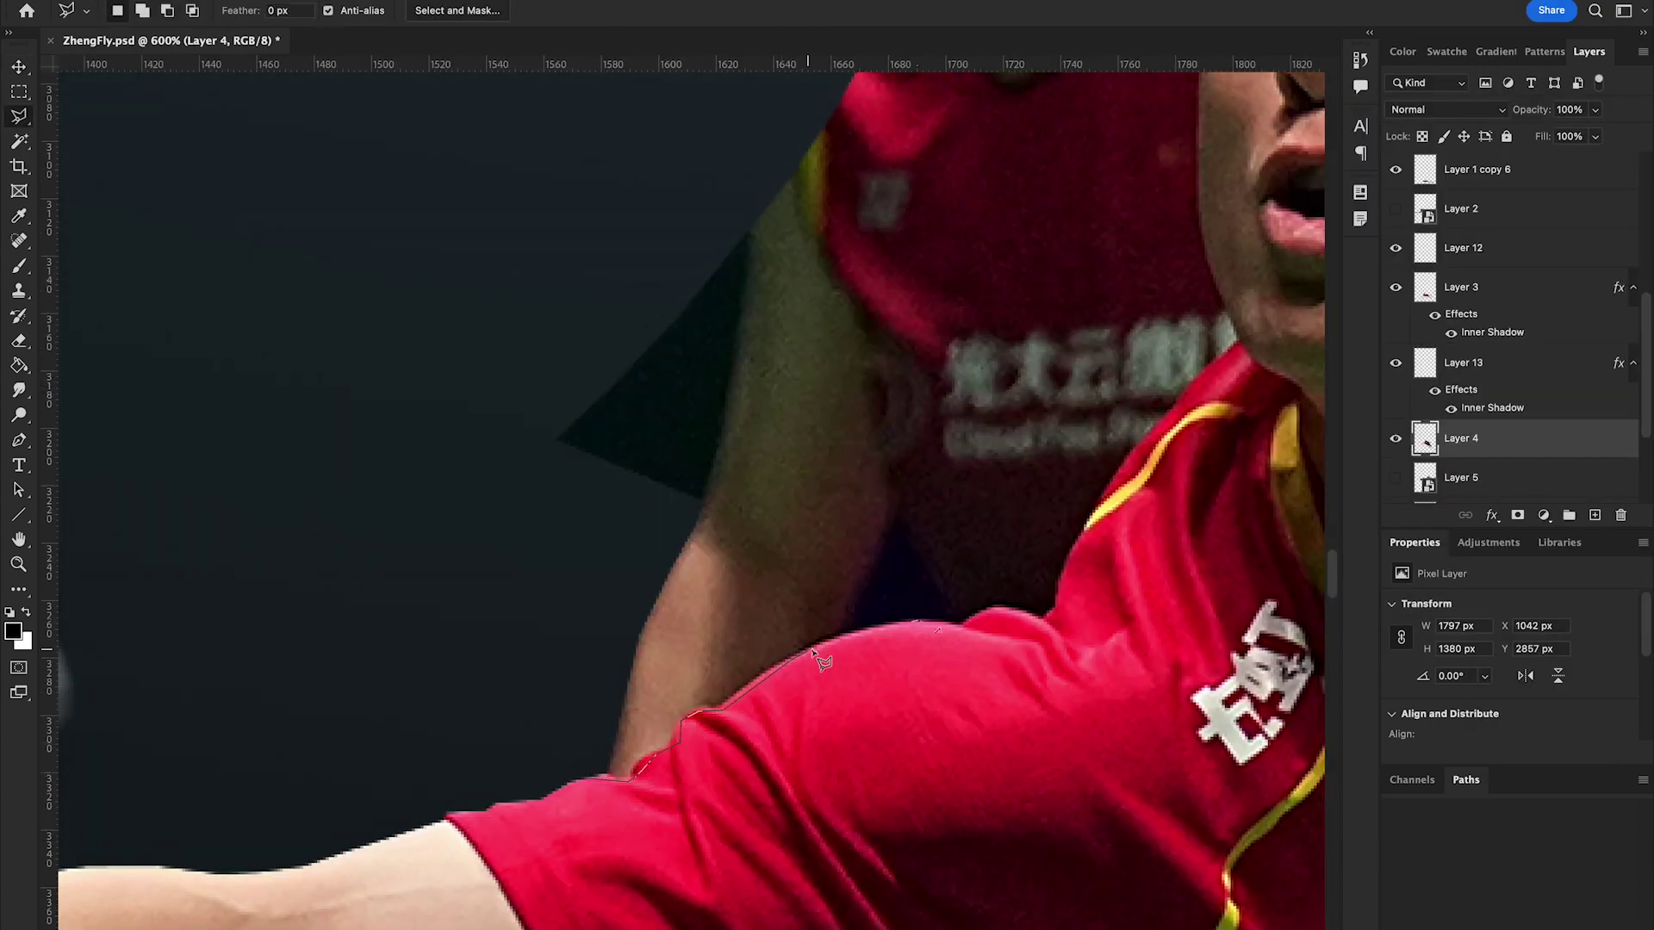
scroll(1168, 426, up, 10)
click(766, 597)
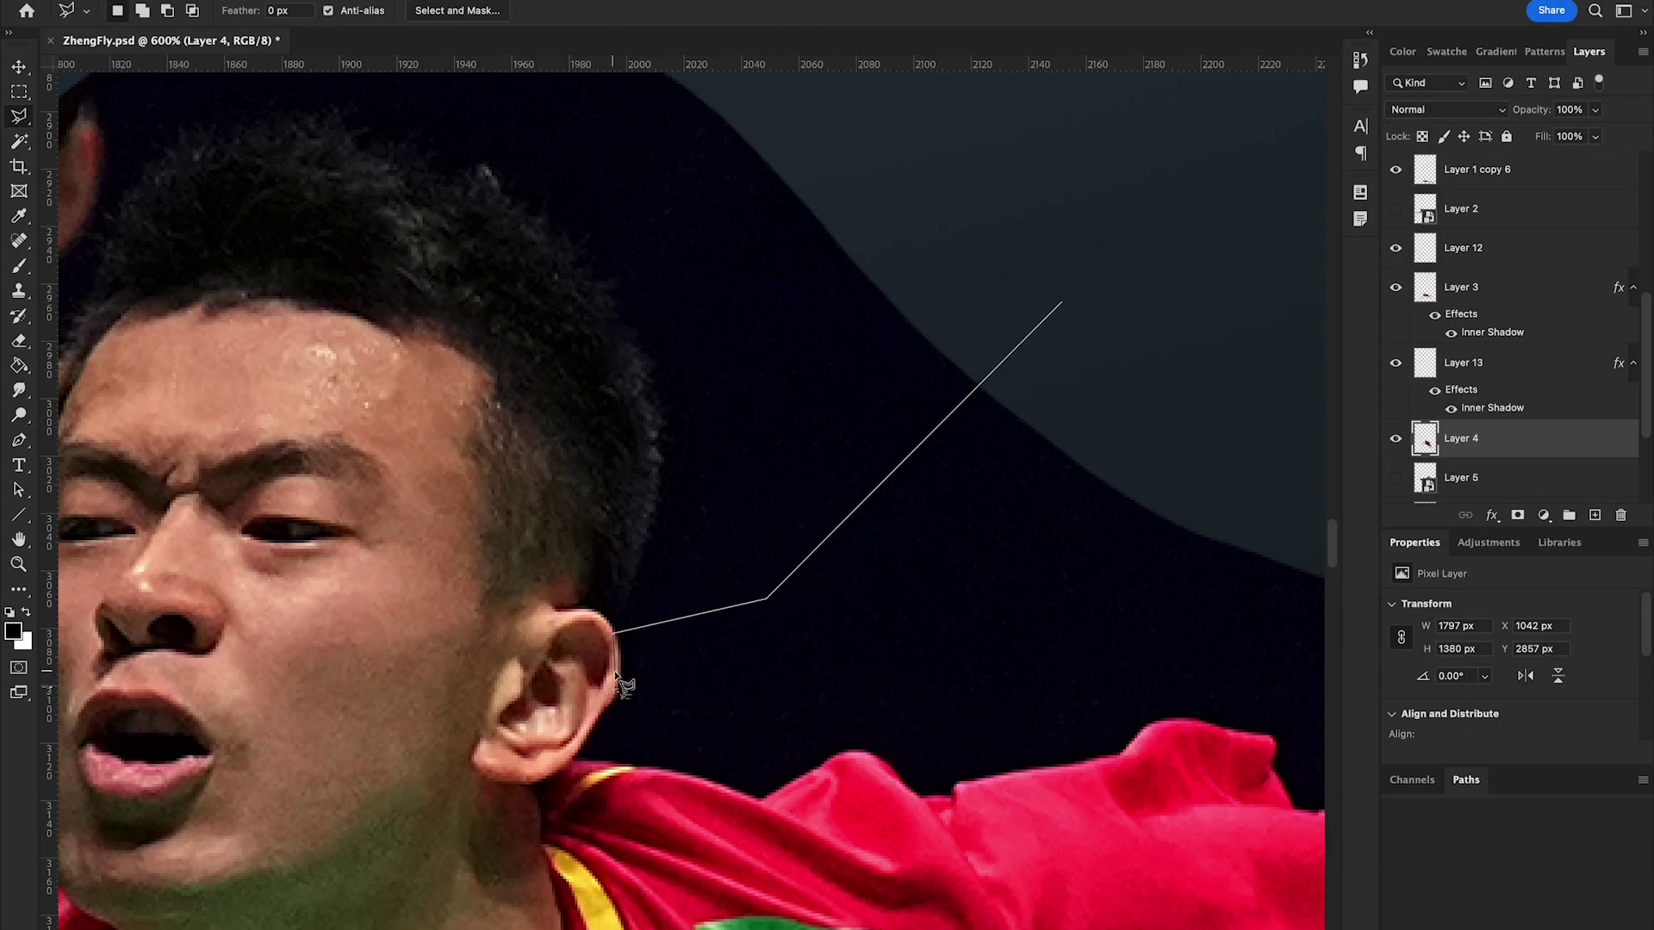
click(1262, 739)
drag(1283, 791, 851, 423)
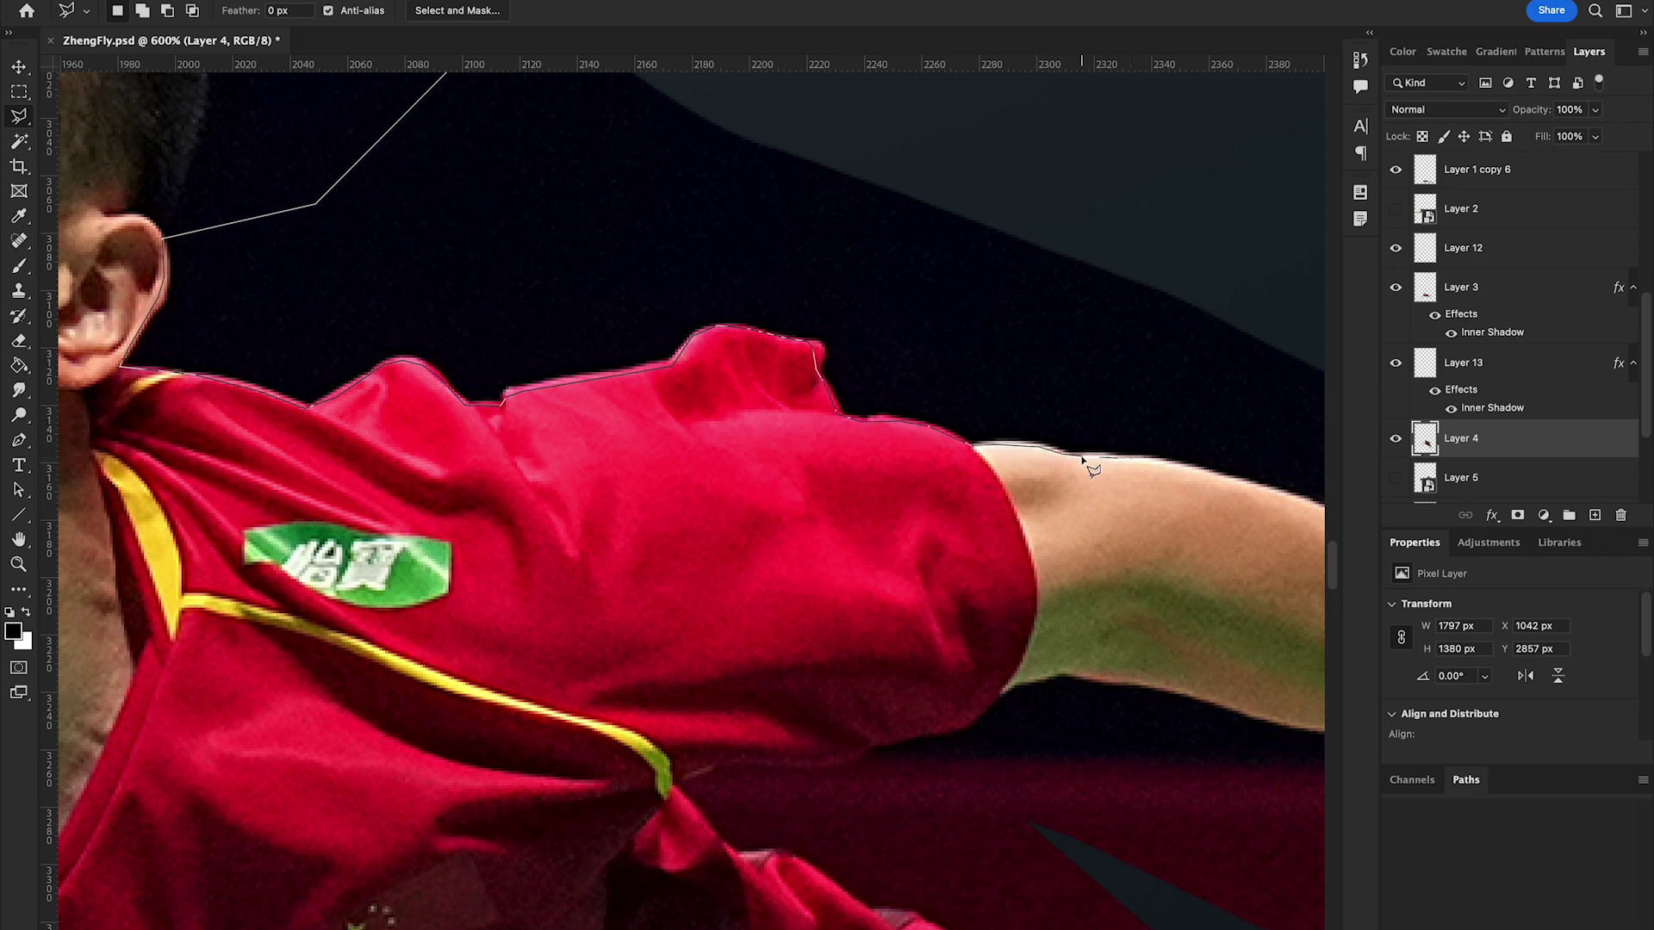
scroll(1092, 469, right, 10)
click(1078, 635)
scroll(856, 738, down, 5)
click(1025, 522)
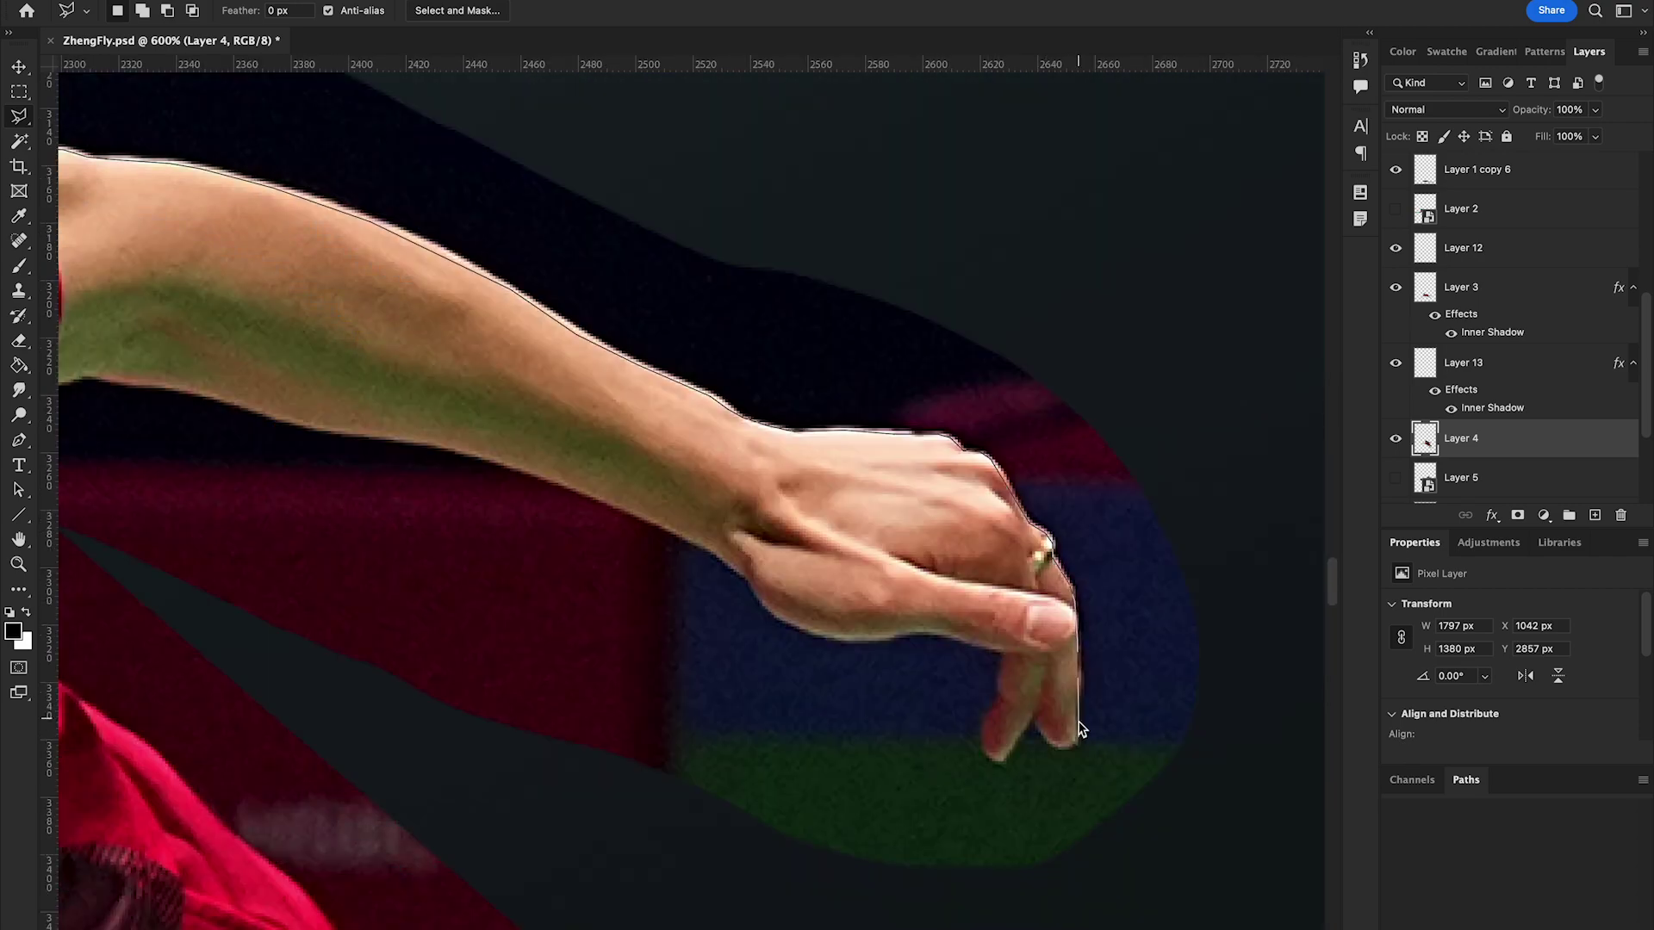
Step: Trace the forearm, shirt shoulder, leg and sock, and freehand the hairline
click(260, 411)
scroll(542, 386, left, 5)
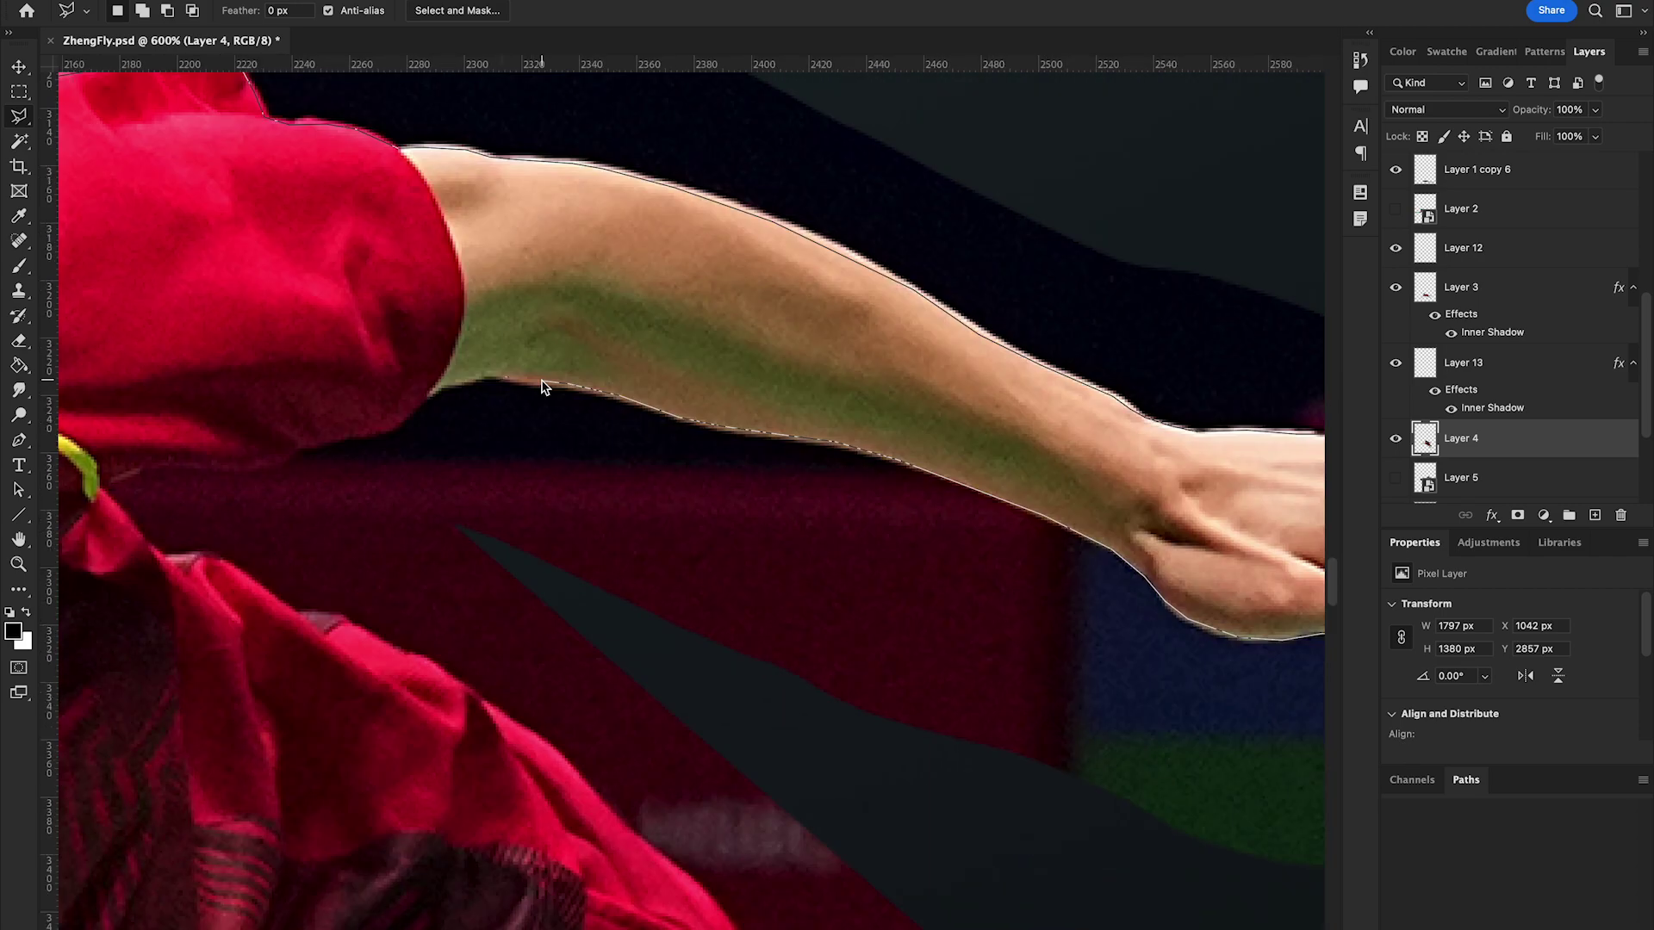
scroll(246, 474, down, 5)
click(661, 398)
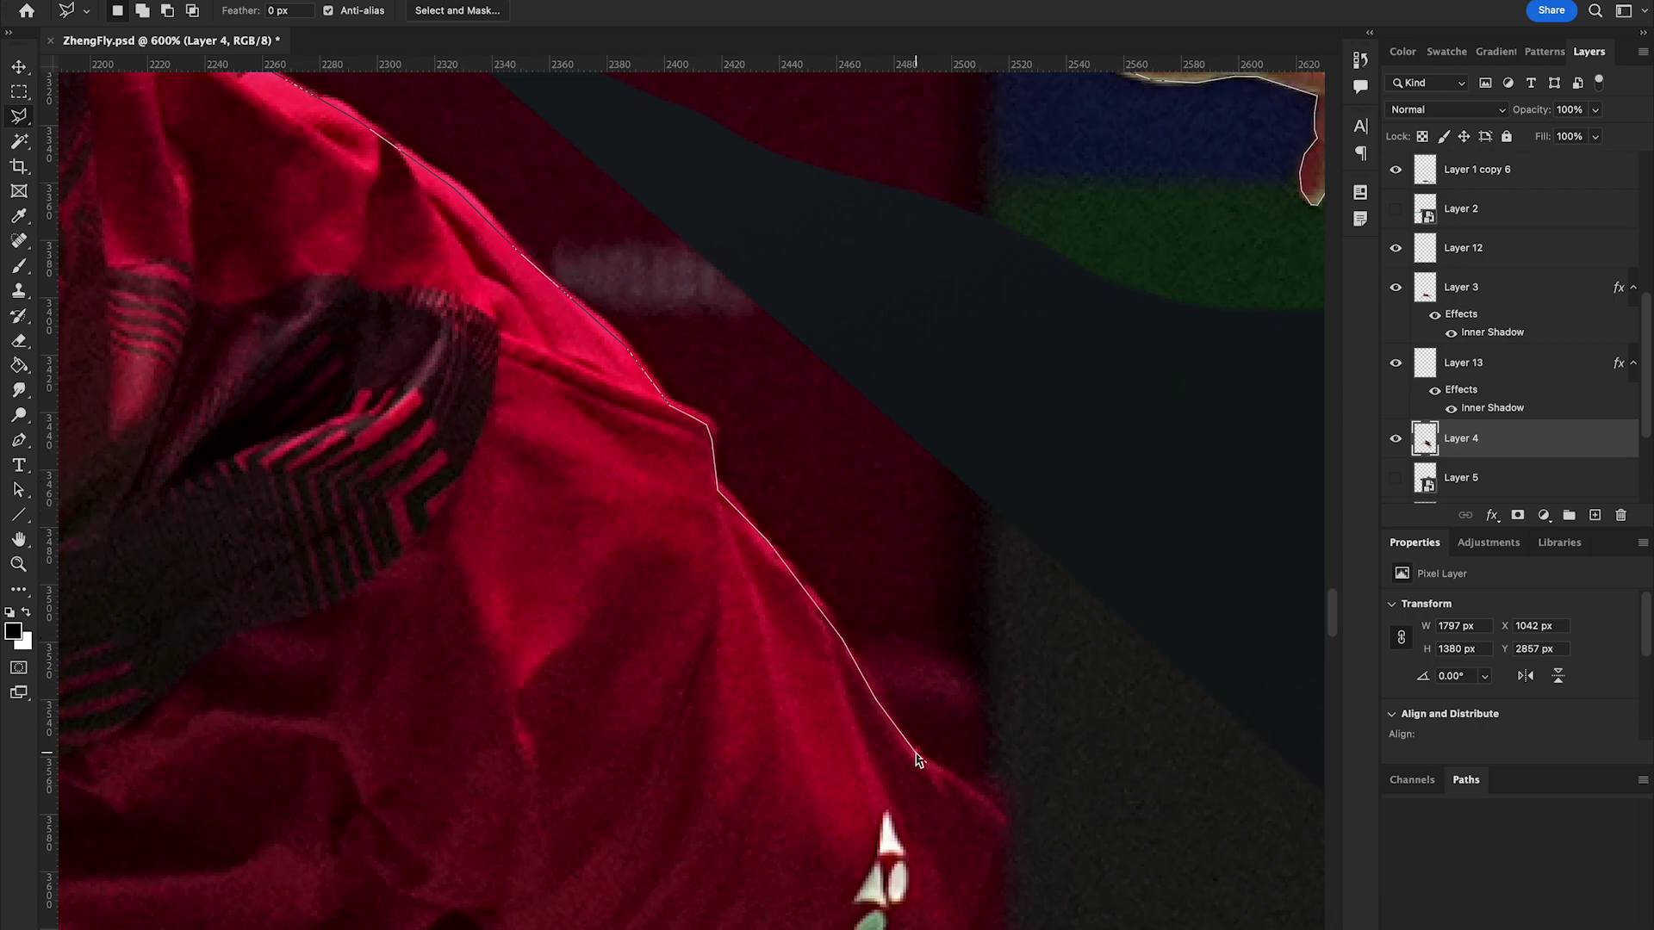
scroll(918, 760, down, 6)
click(971, 359)
scroll(835, 632, right, 5)
scroll(836, 632, down, 2)
click(1088, 639)
scroll(1088, 639, down, 2)
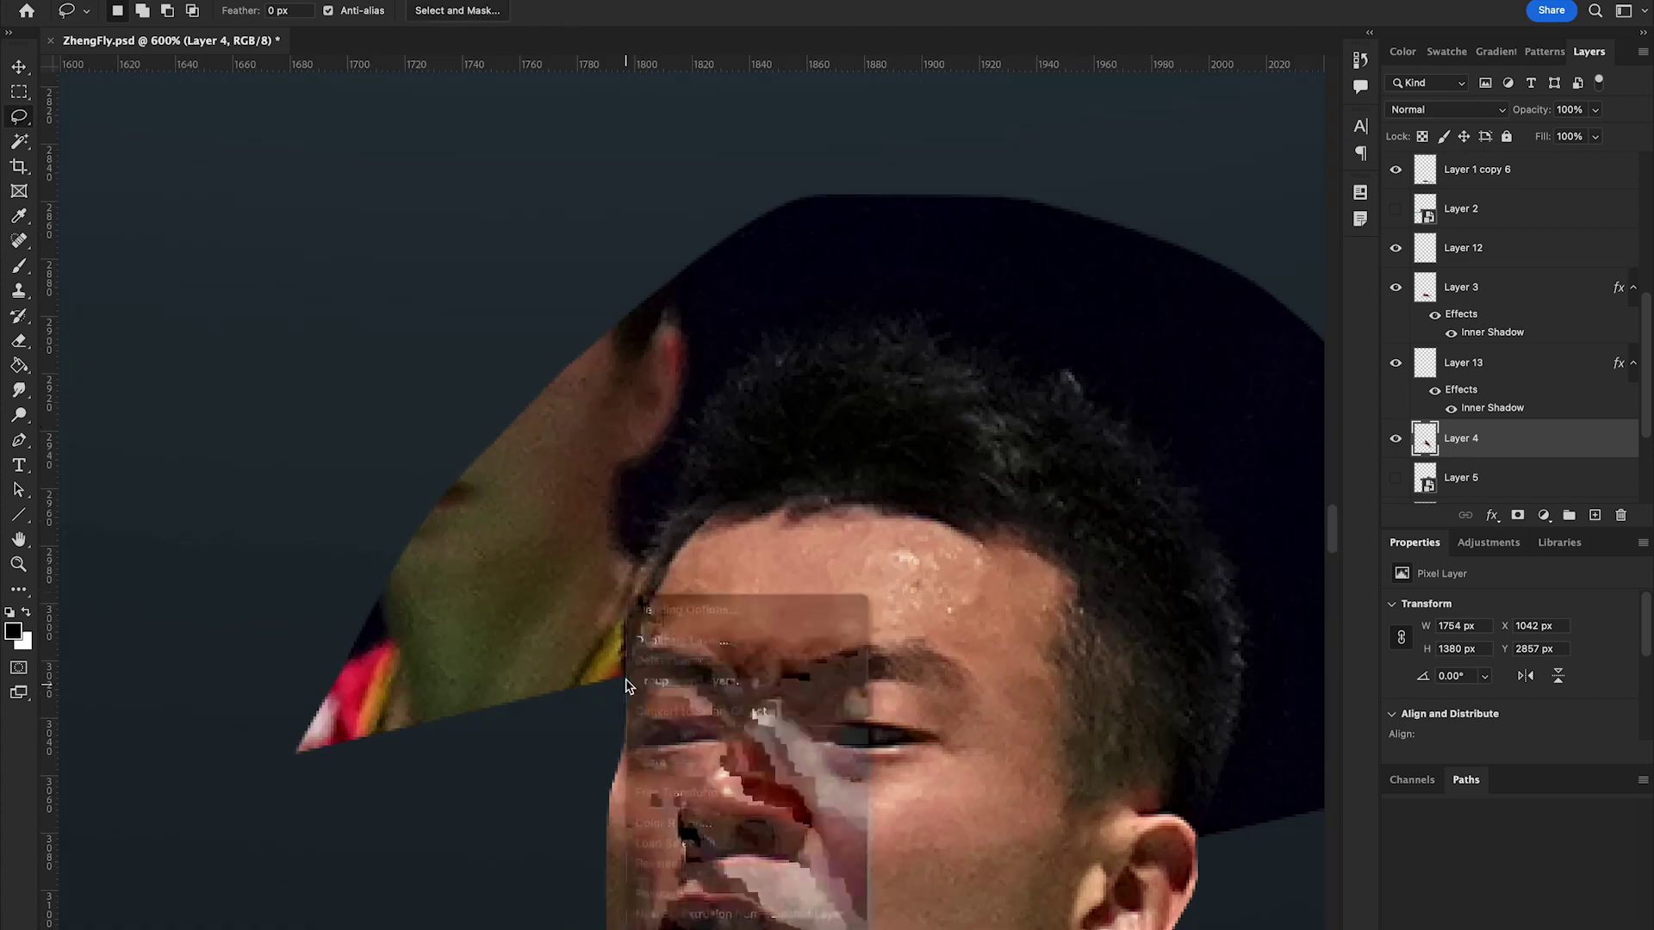
drag(626, 680, 690, 515)
scroll(672, 157, right, 5)
drag(579, 348, 655, 346)
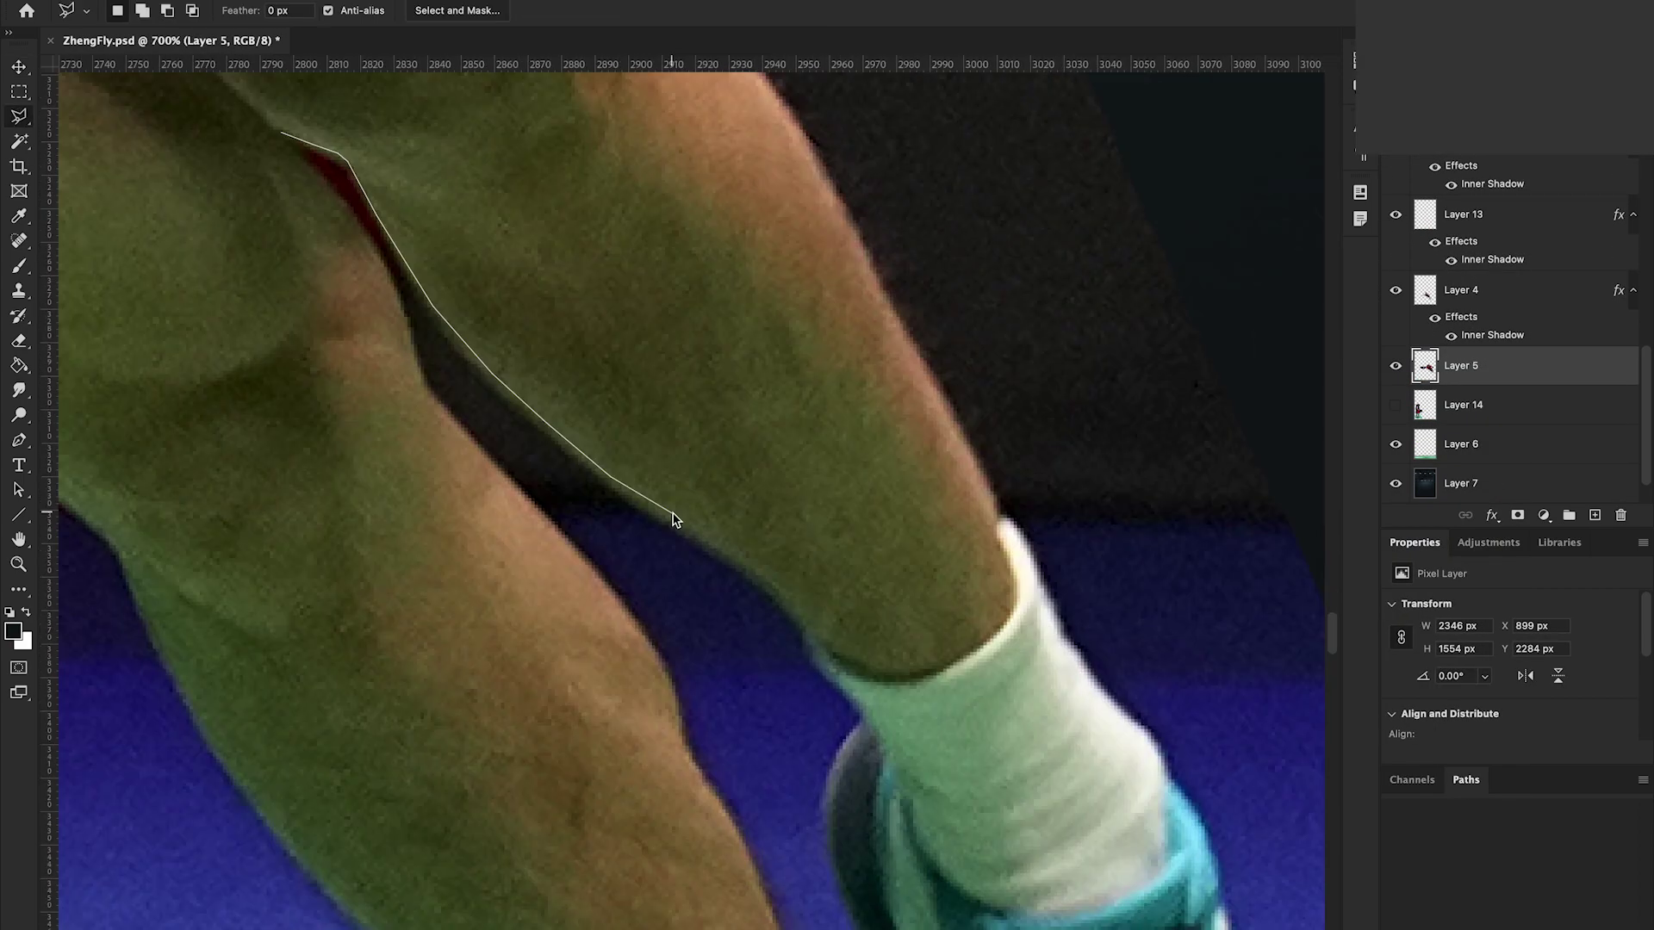
Step: Outline the shoe and delete the background gap inside the lace loop
click(834, 796)
scroll(834, 797, down, 5)
click(933, 686)
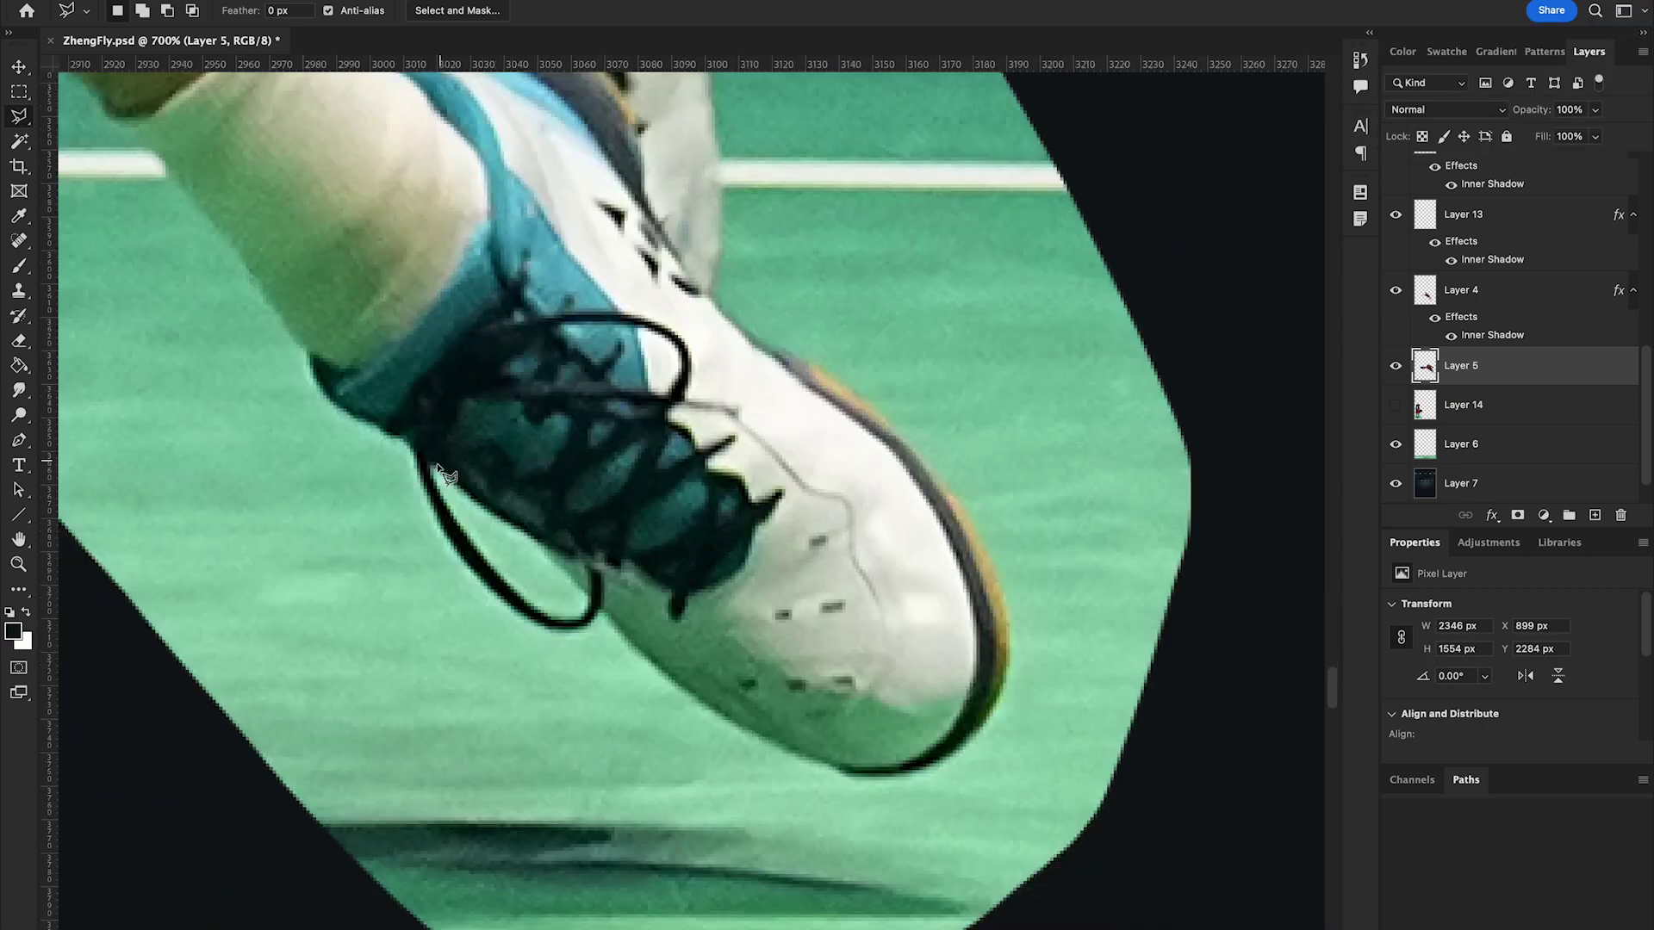
double_click(551, 626)
key(Delete)
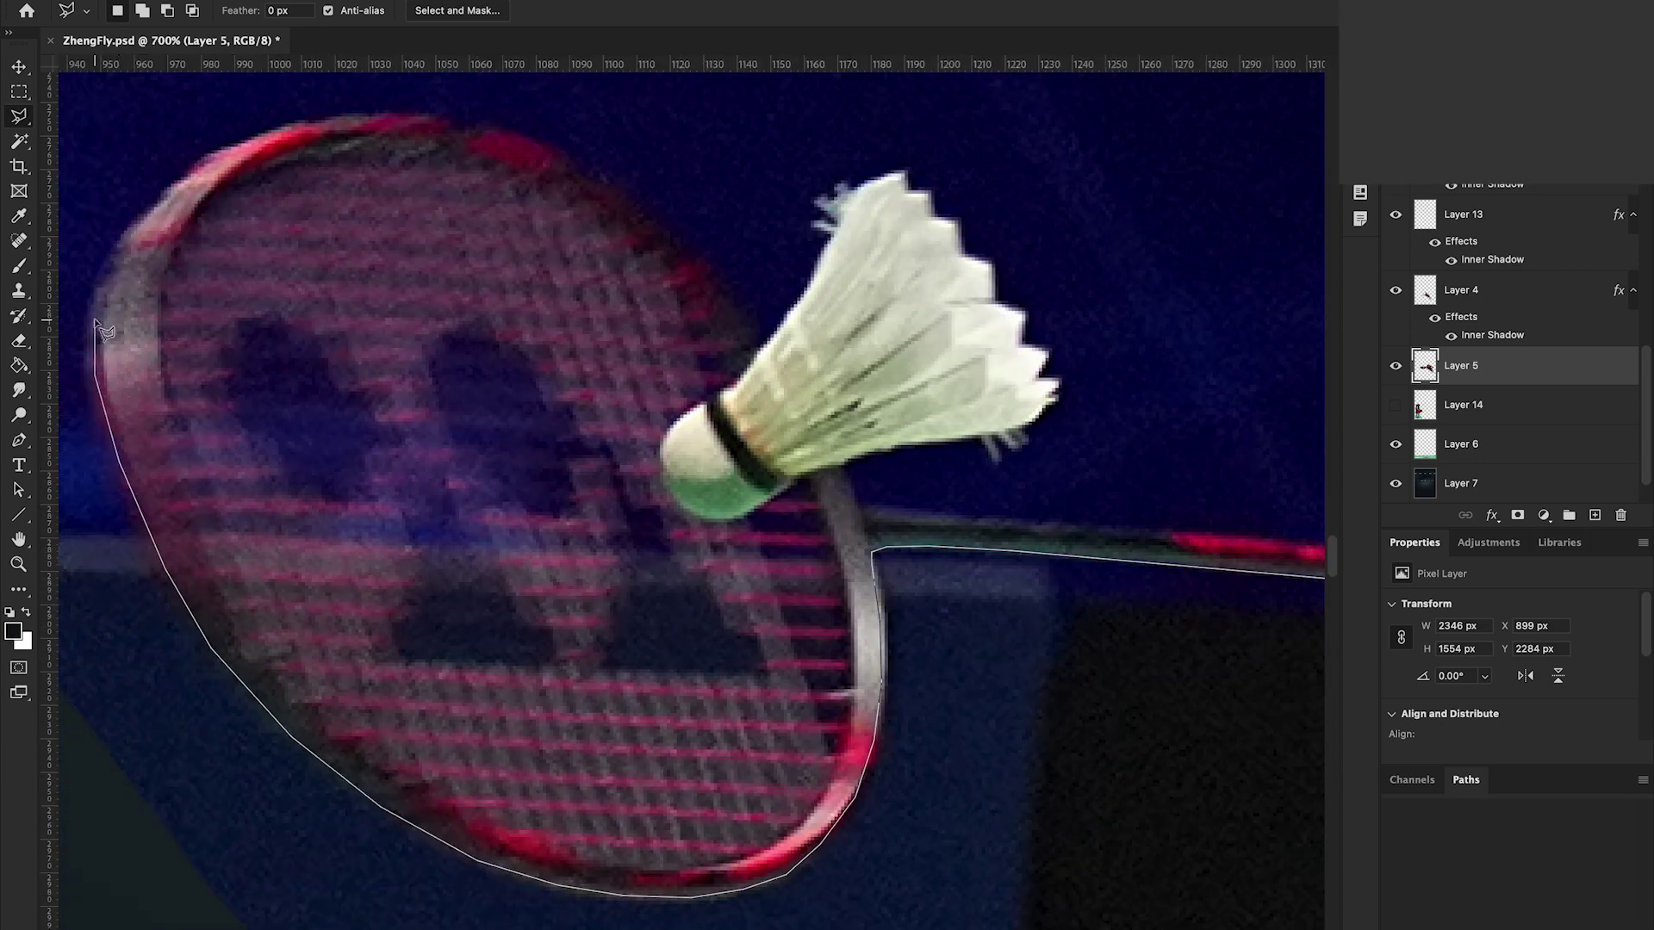
Step: Trace the Layer 5 player's racket frame around its top-left edge
click(96, 306)
click(118, 248)
click(177, 182)
click(293, 127)
click(418, 116)
click(493, 133)
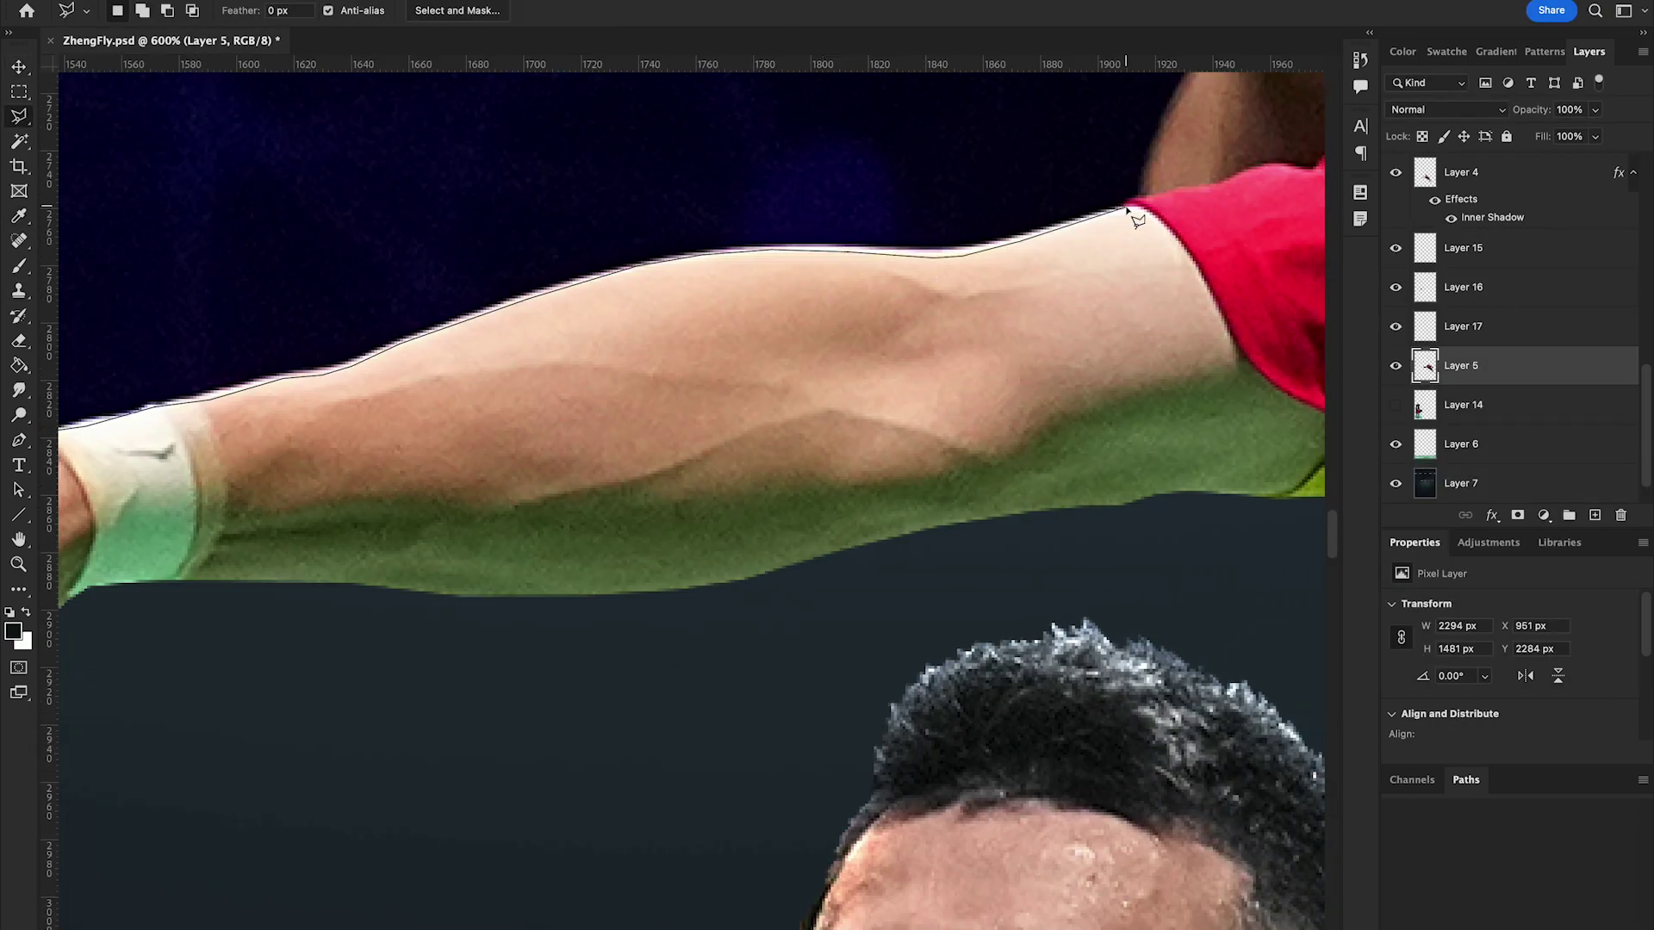
Step: Start a polygonal lasso outline along the arm's top edge toward the shoulder and shoe
click(431, 751)
click(594, 701)
click(689, 688)
click(732, 664)
click(784, 665)
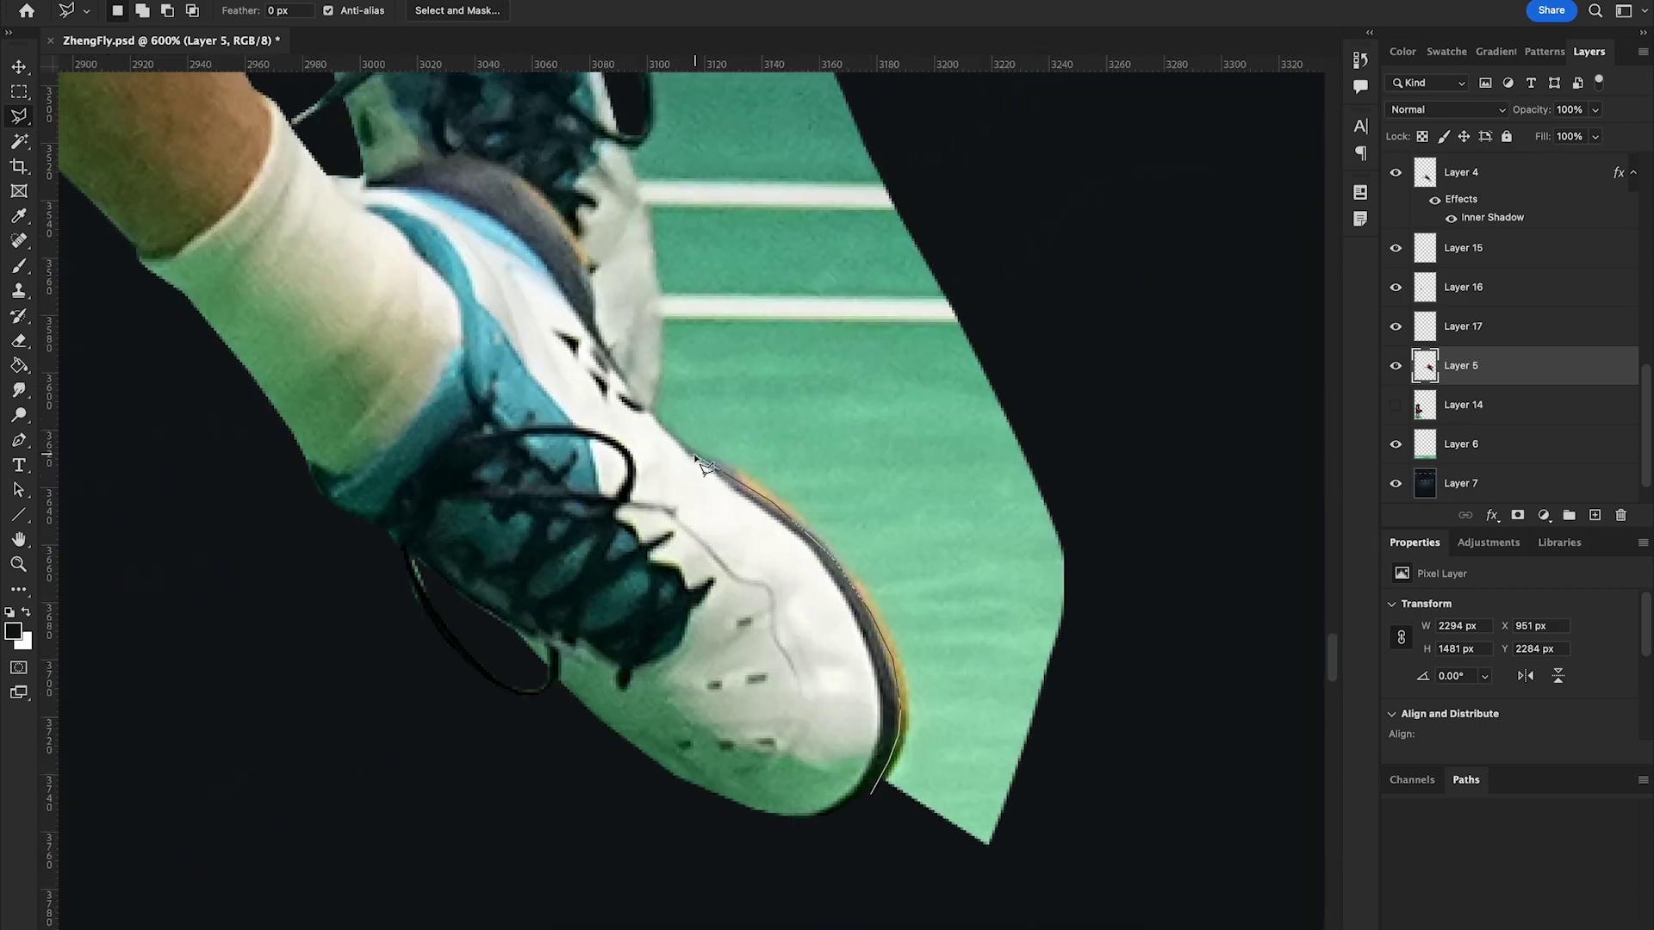
click(646, 422)
scroll(646, 422, up, 5)
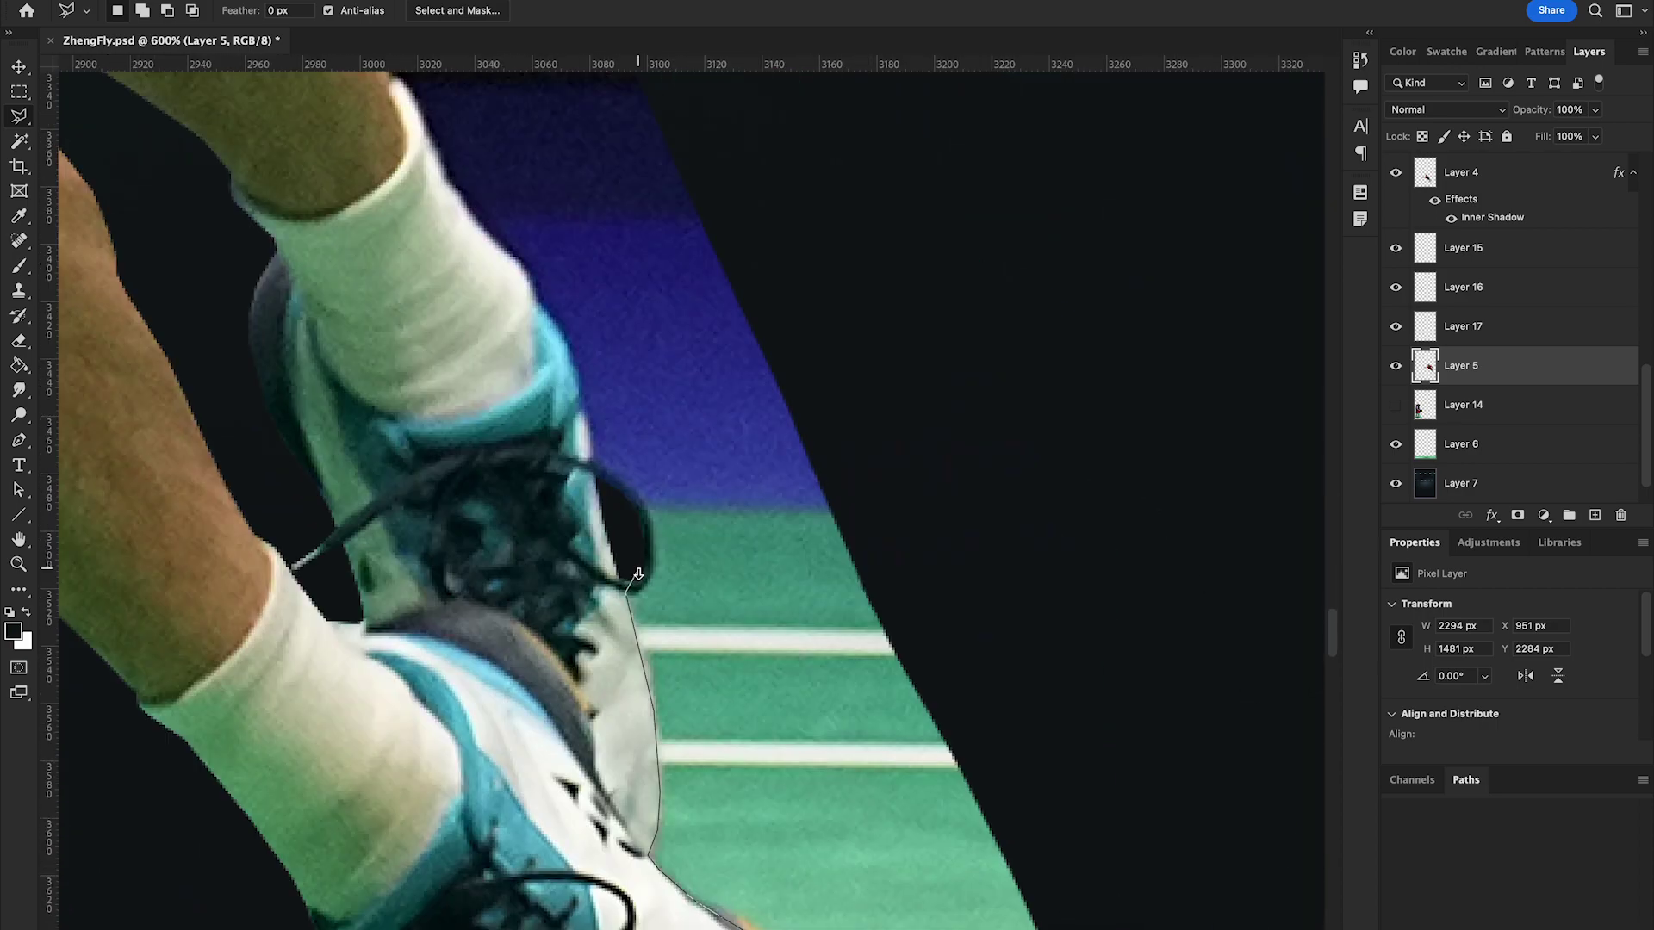
scroll(590, 446, up, 5)
scroll(646, 523, up, 5)
scroll(646, 523, left, 5)
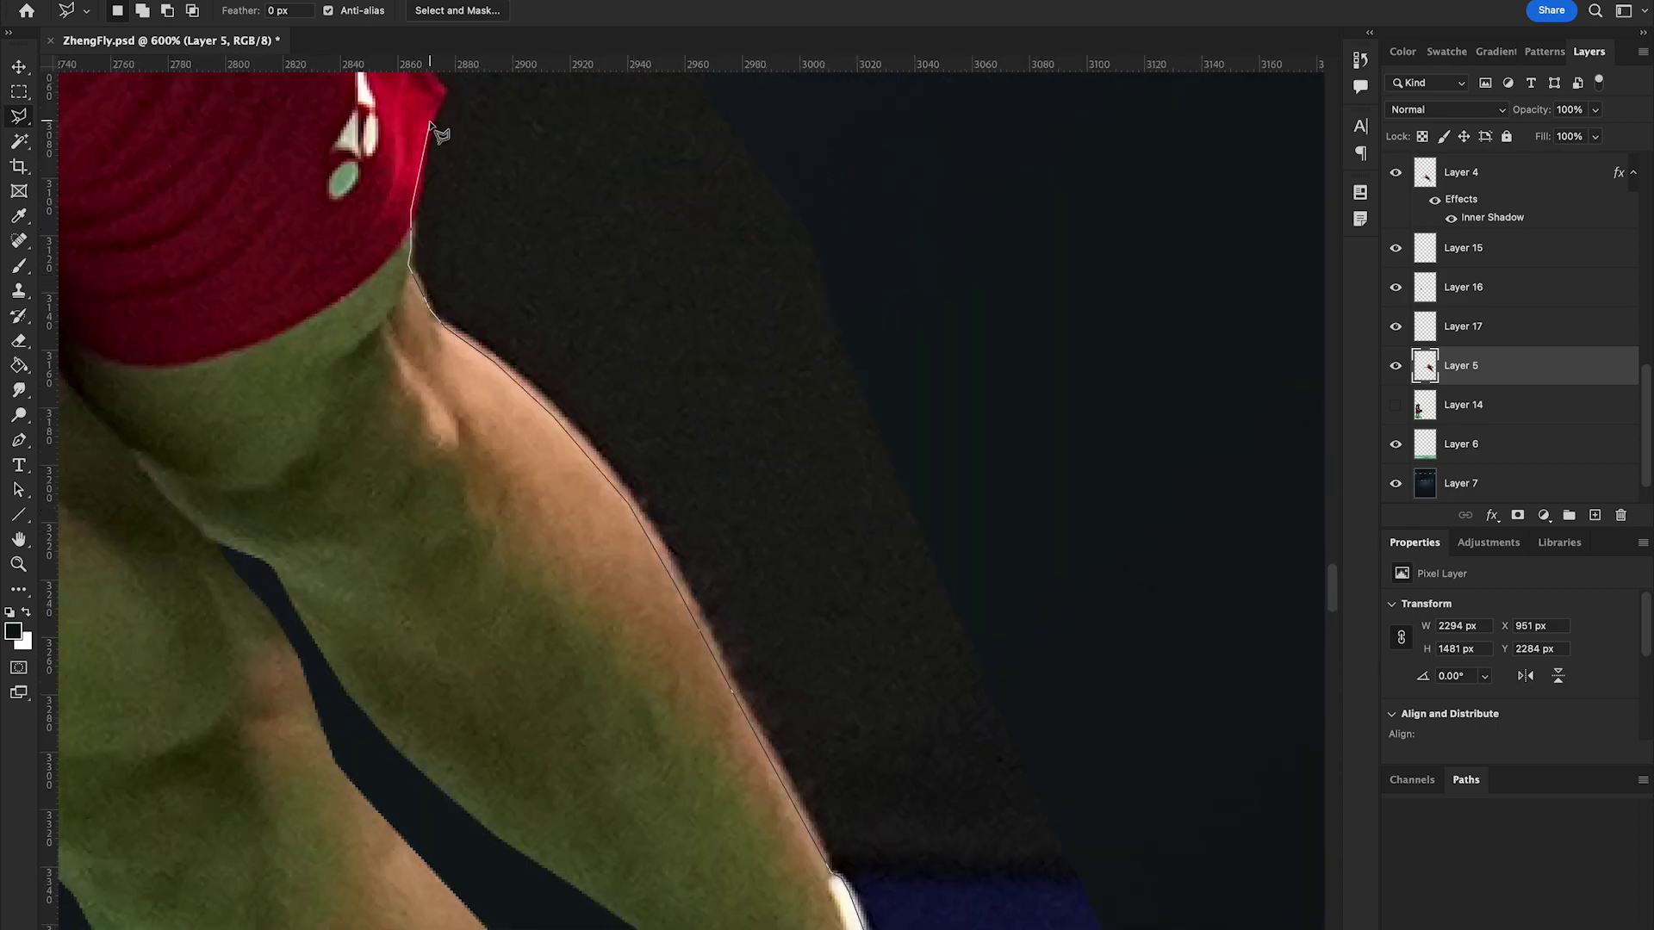
scroll(437, 131, up, 5)
scroll(437, 131, left, 5)
scroll(517, 431, up, 5)
scroll(560, 603, up, 5)
Step: Continue the outline under the sleeve and along the arm's lower edge toward the hand
click(515, 609)
click(618, 555)
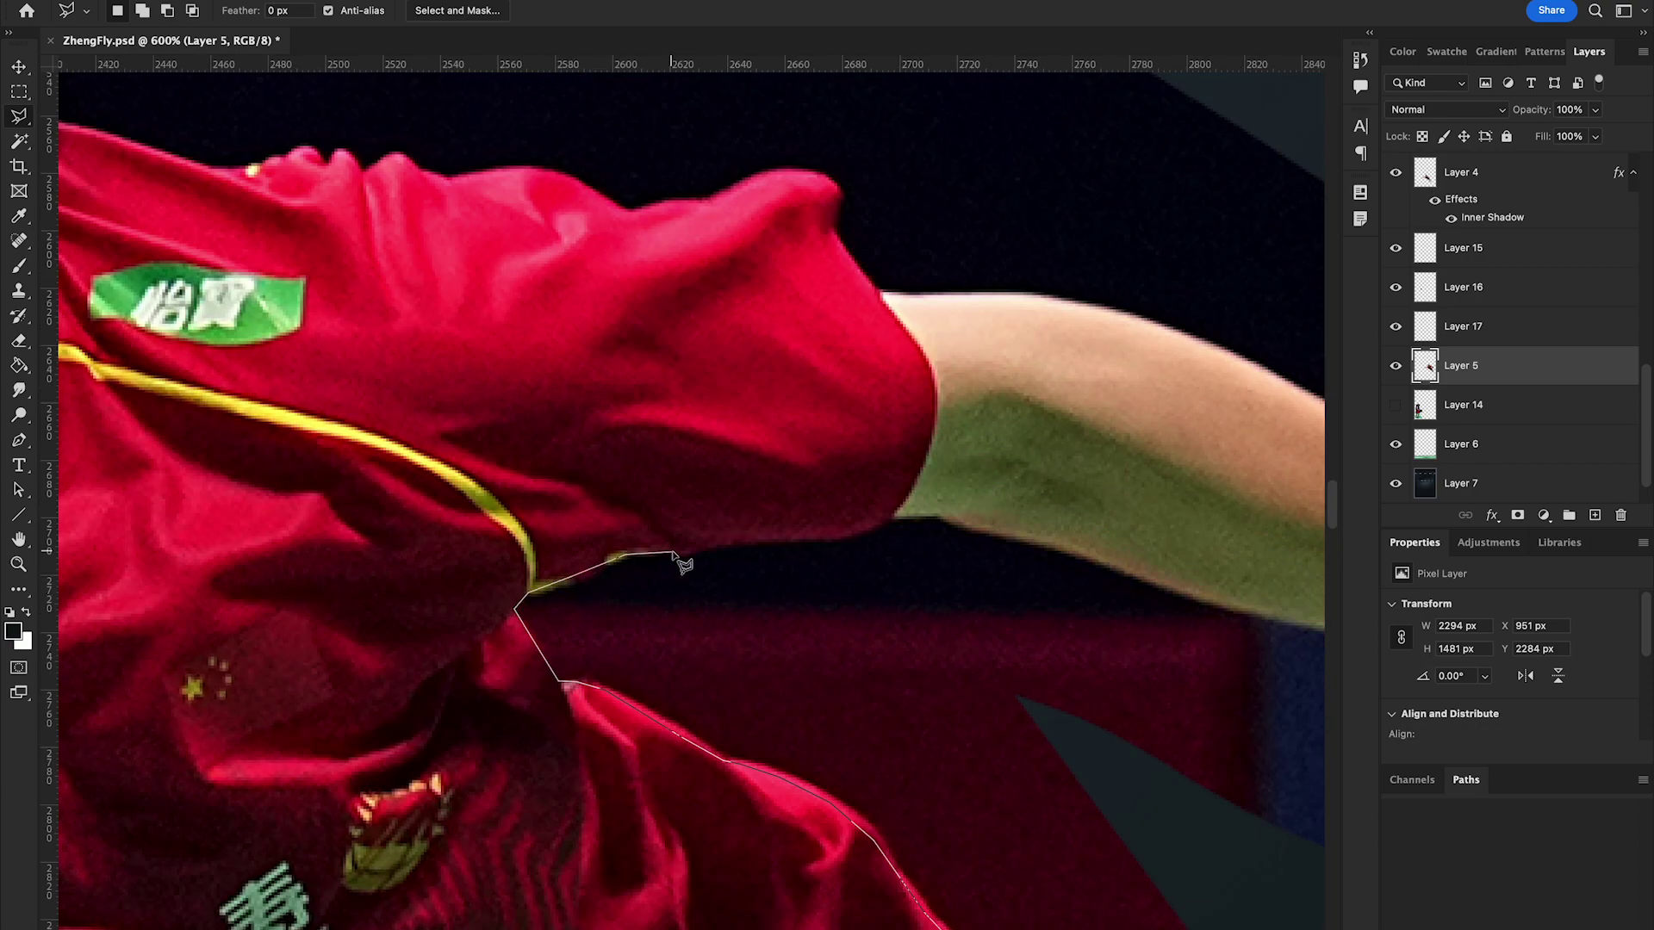
scroll(976, 534, right, 5)
click(866, 646)
click(965, 663)
scroll(1108, 702, down, 5)
scroll(1108, 702, right, 5)
click(715, 259)
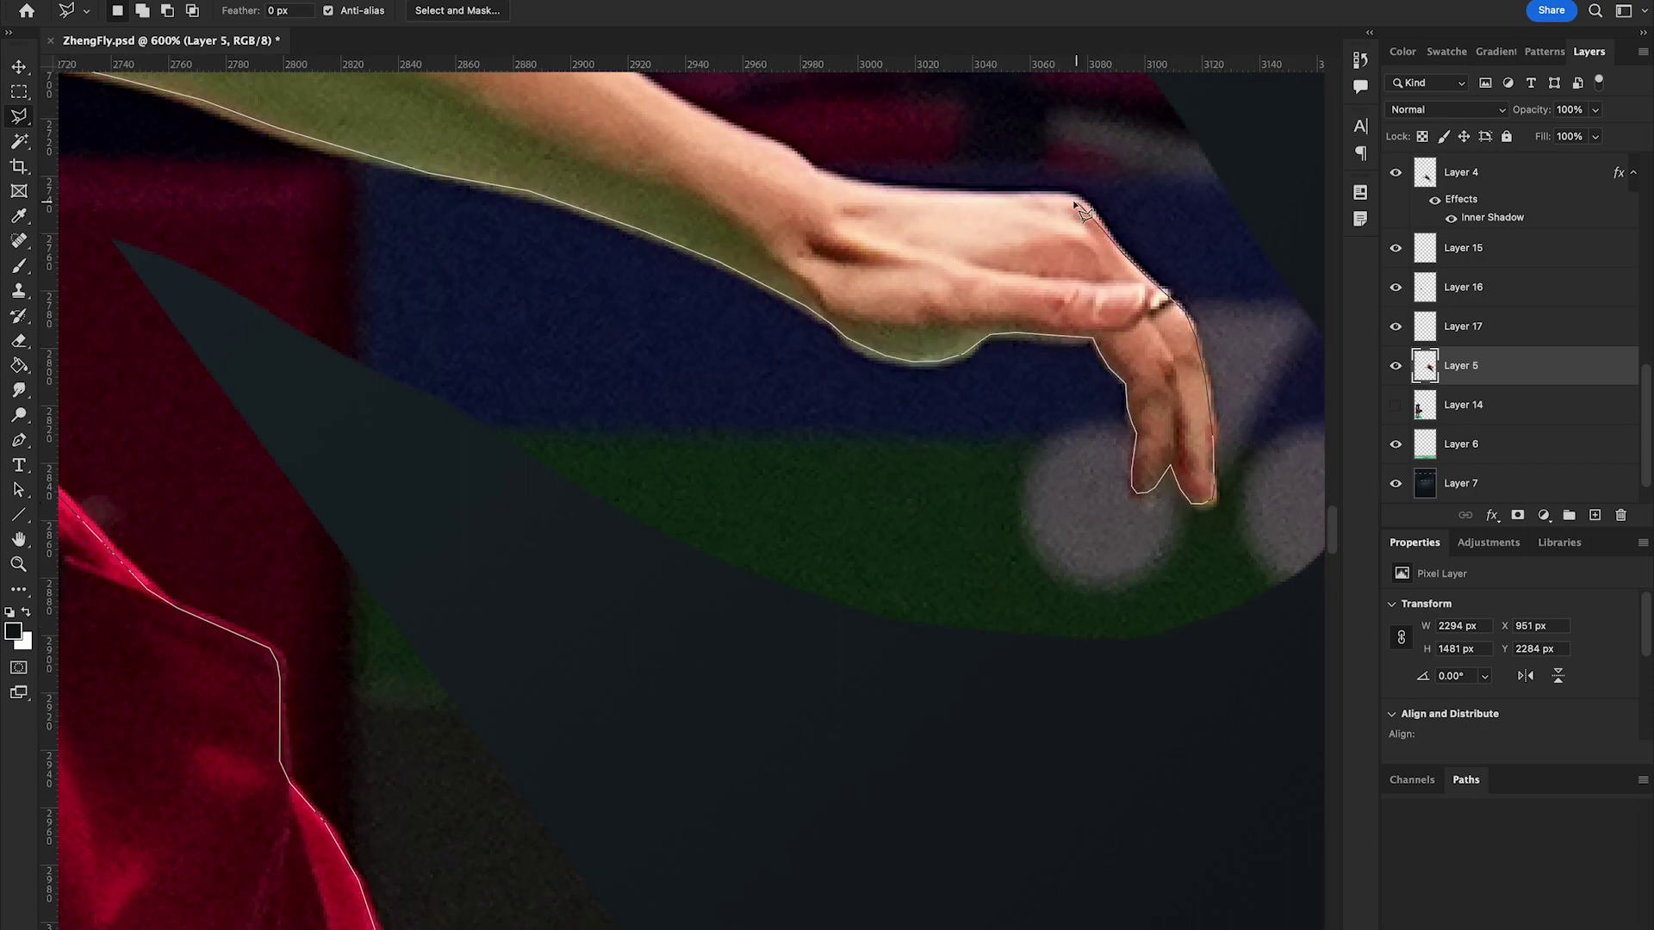
Step: Trace the jersey edge, close the selection, delete the dark background and deselect
scroll(1077, 206, up, 3)
scroll(643, 333, up, 3)
scroll(603, 370, left, 4)
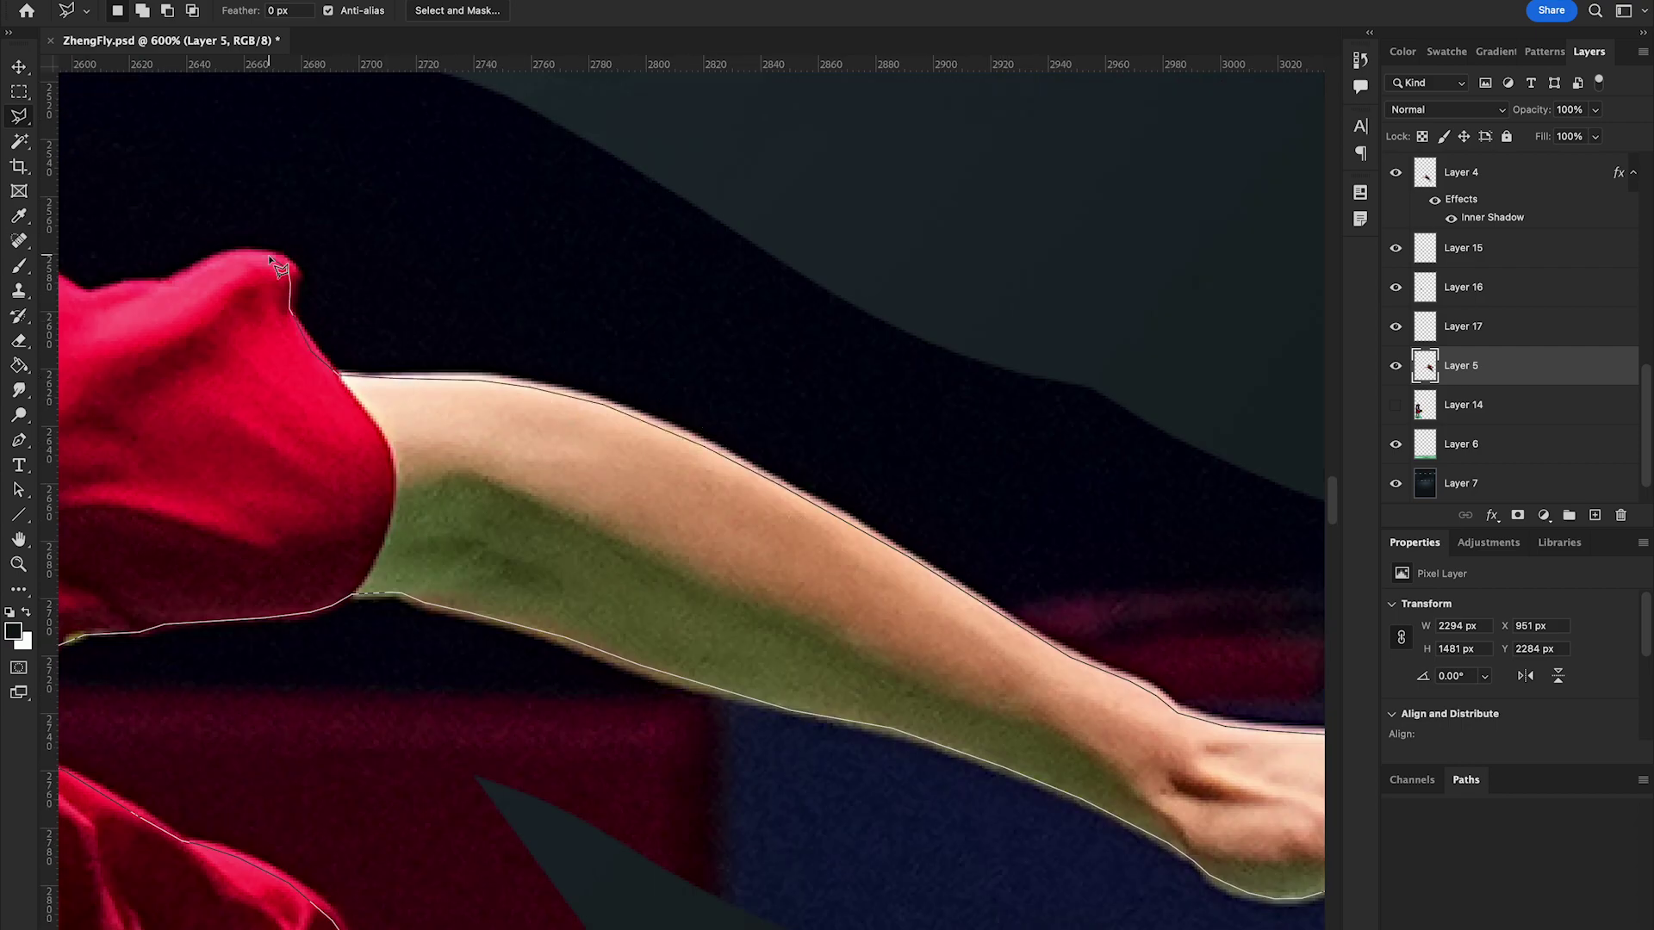
scroll(280, 269, up, 3)
scroll(280, 268, left, 5)
click(633, 498)
click(551, 515)
scroll(277, 465, left, 6)
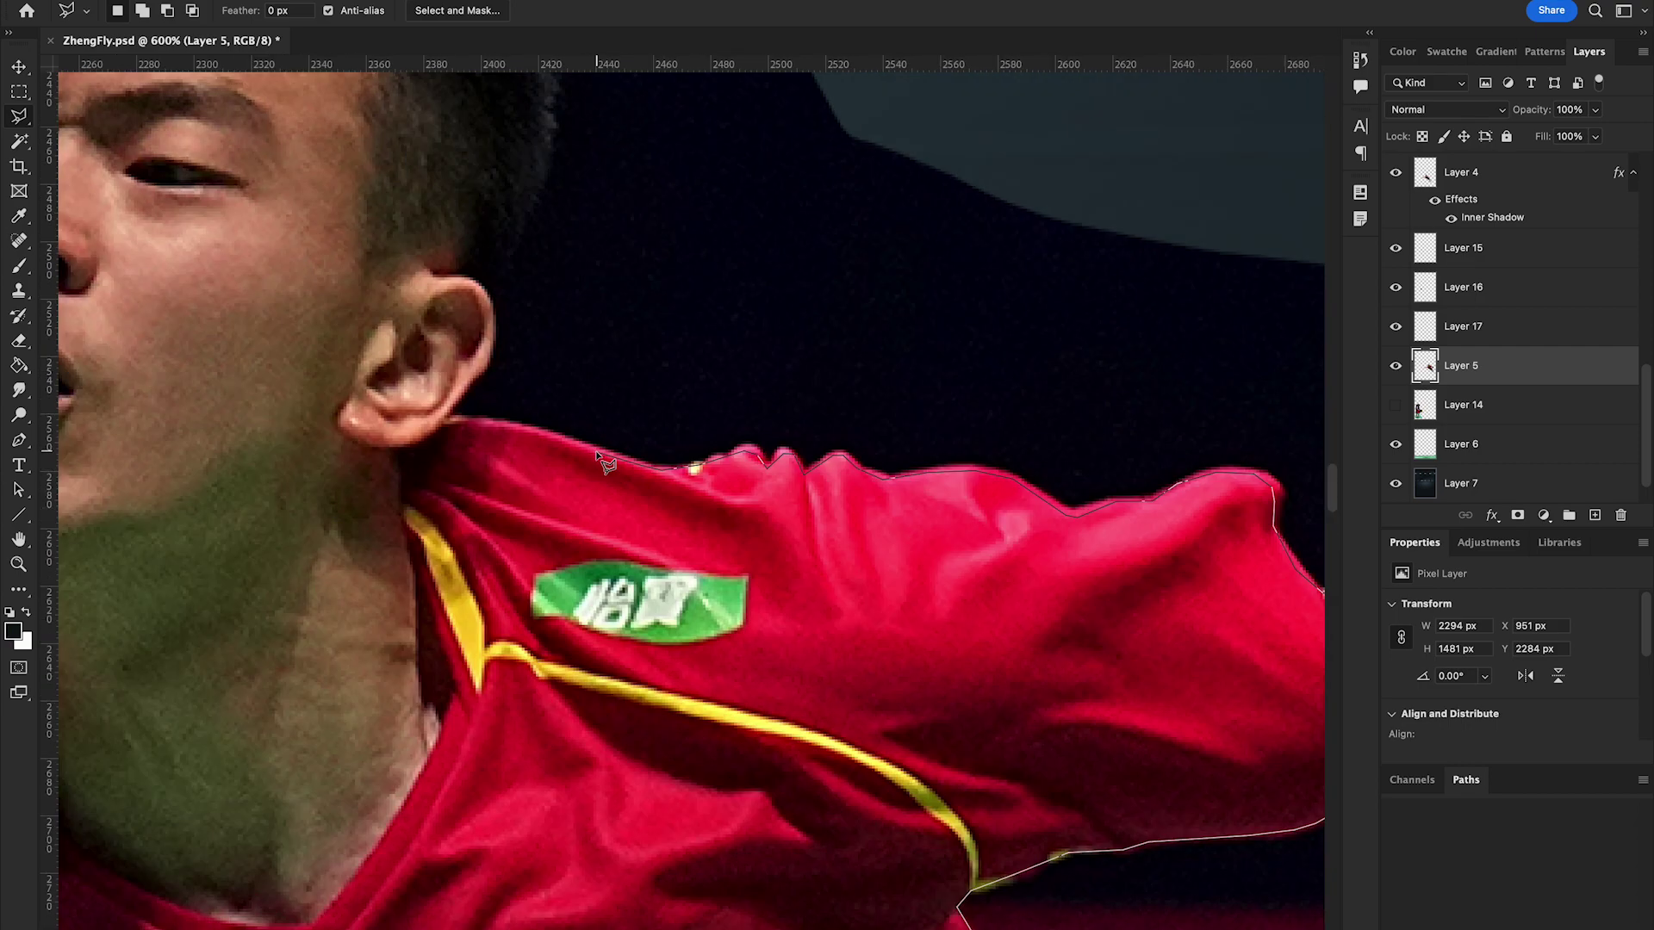
double_click(491, 306)
key(ctrl+0)
key(Delete)
scroll(327, 708, up, 5)
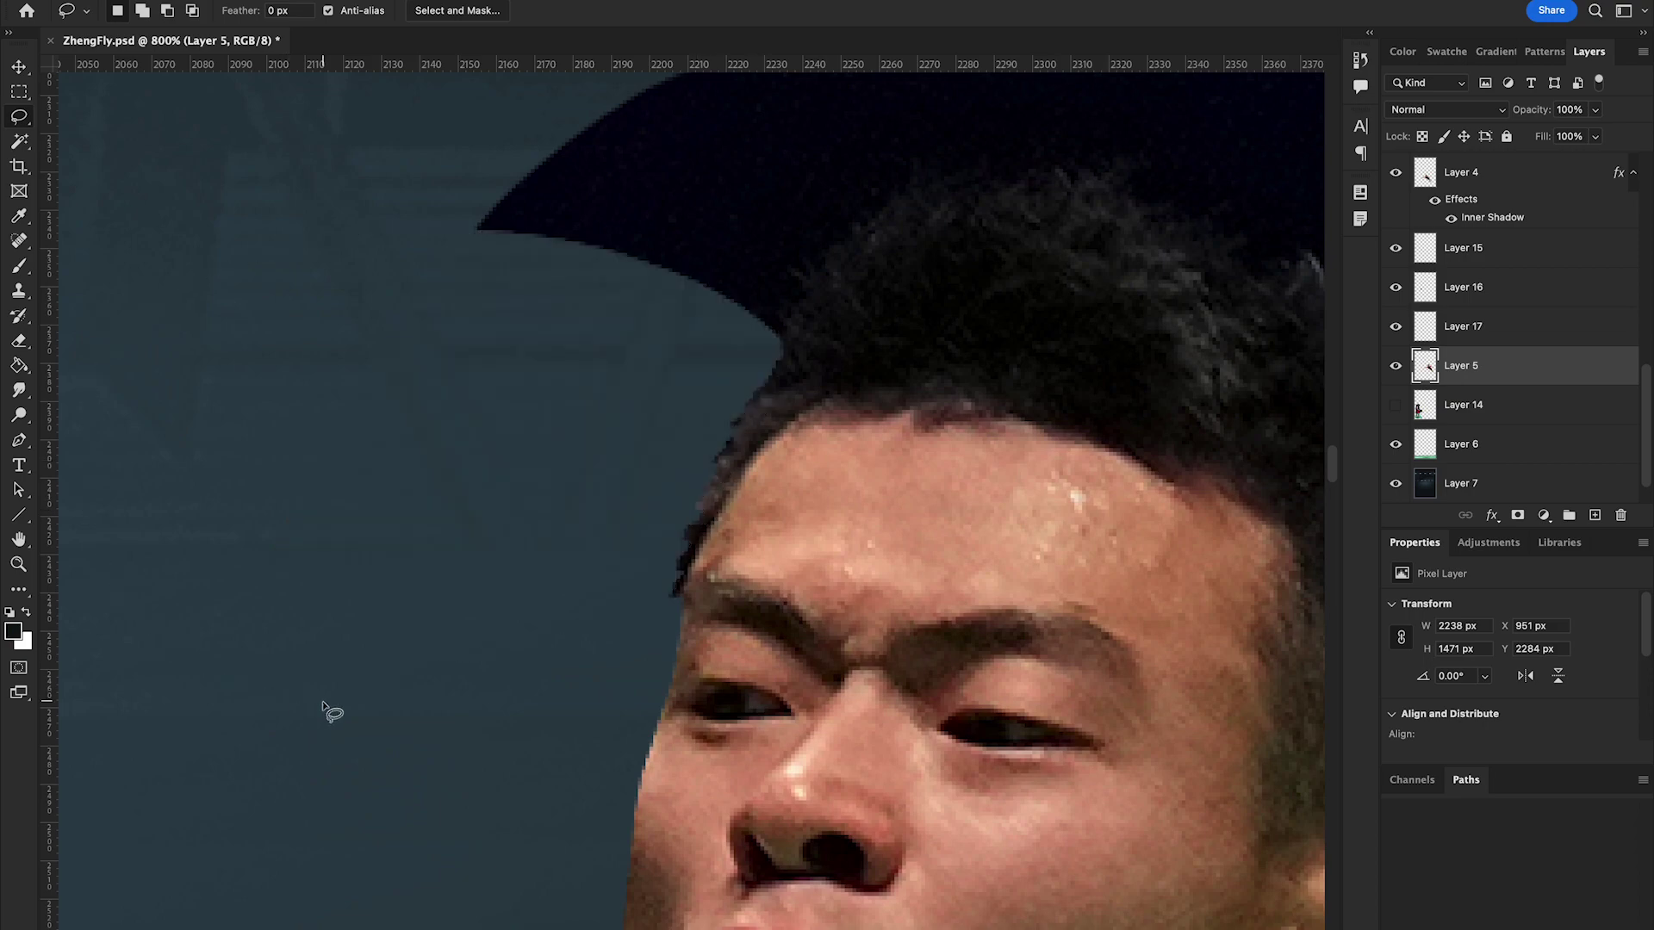
Step: Trace a selection around the top of the diving player's hair, face and ear
scroll(327, 708, up, 3)
scroll(327, 707, right, 4)
drag(373, 624, 469, 520)
scroll(962, 472, down, 4)
scroll(962, 472, right, 3)
drag(962, 472, 796, 780)
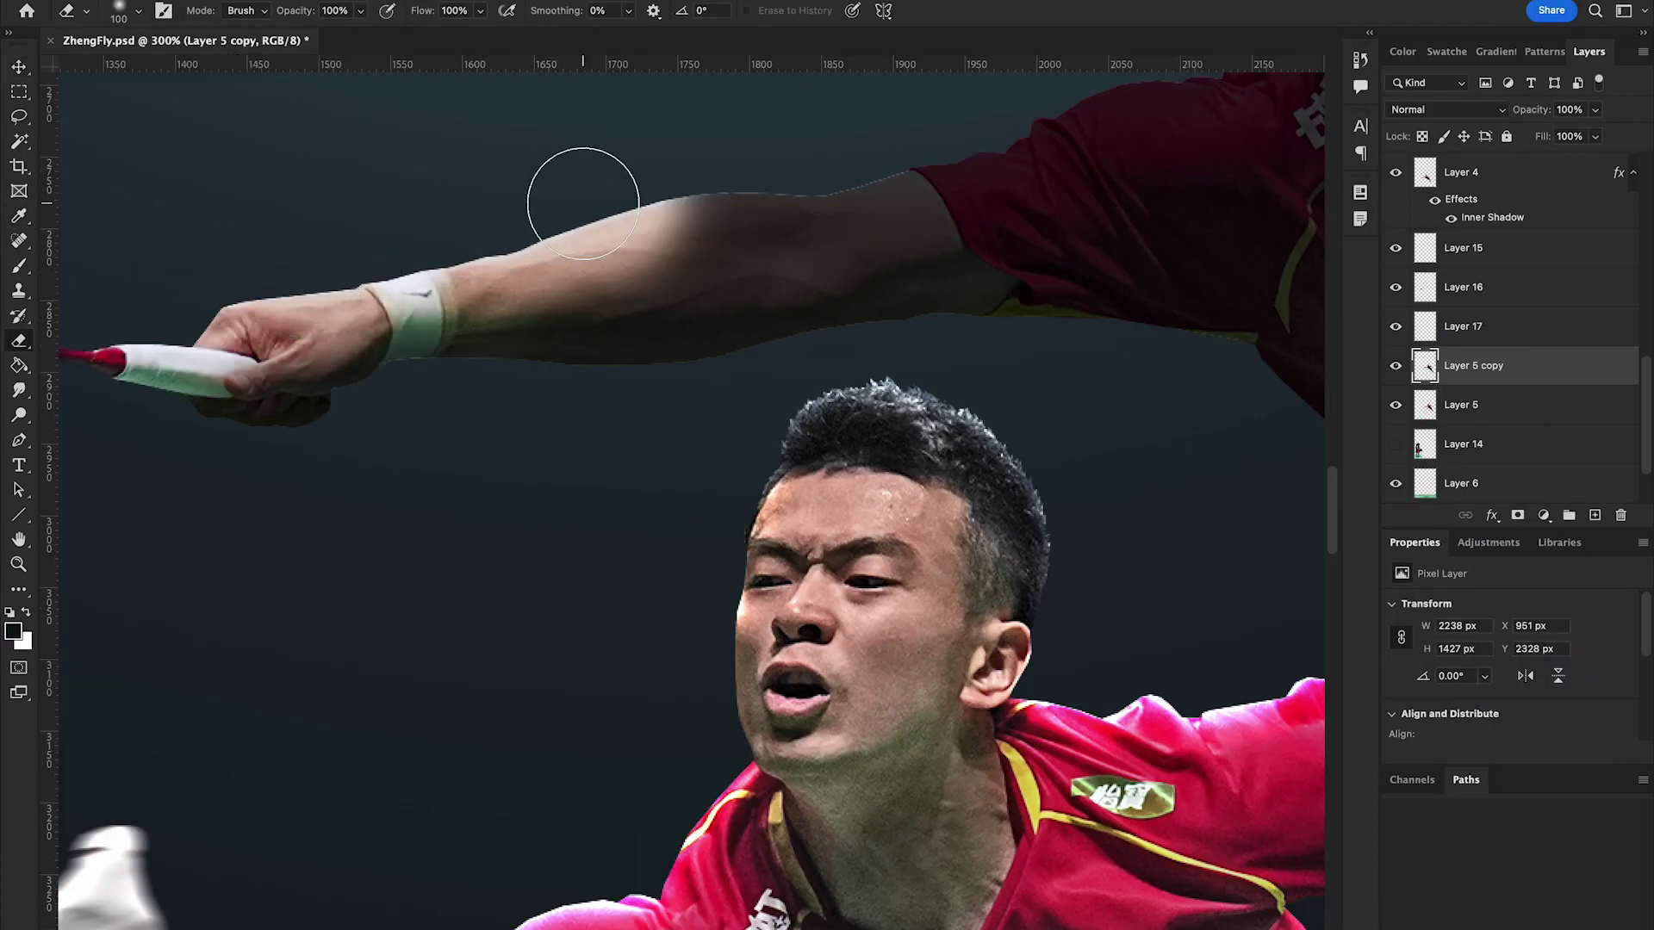
scroll(869, 388, down, 5)
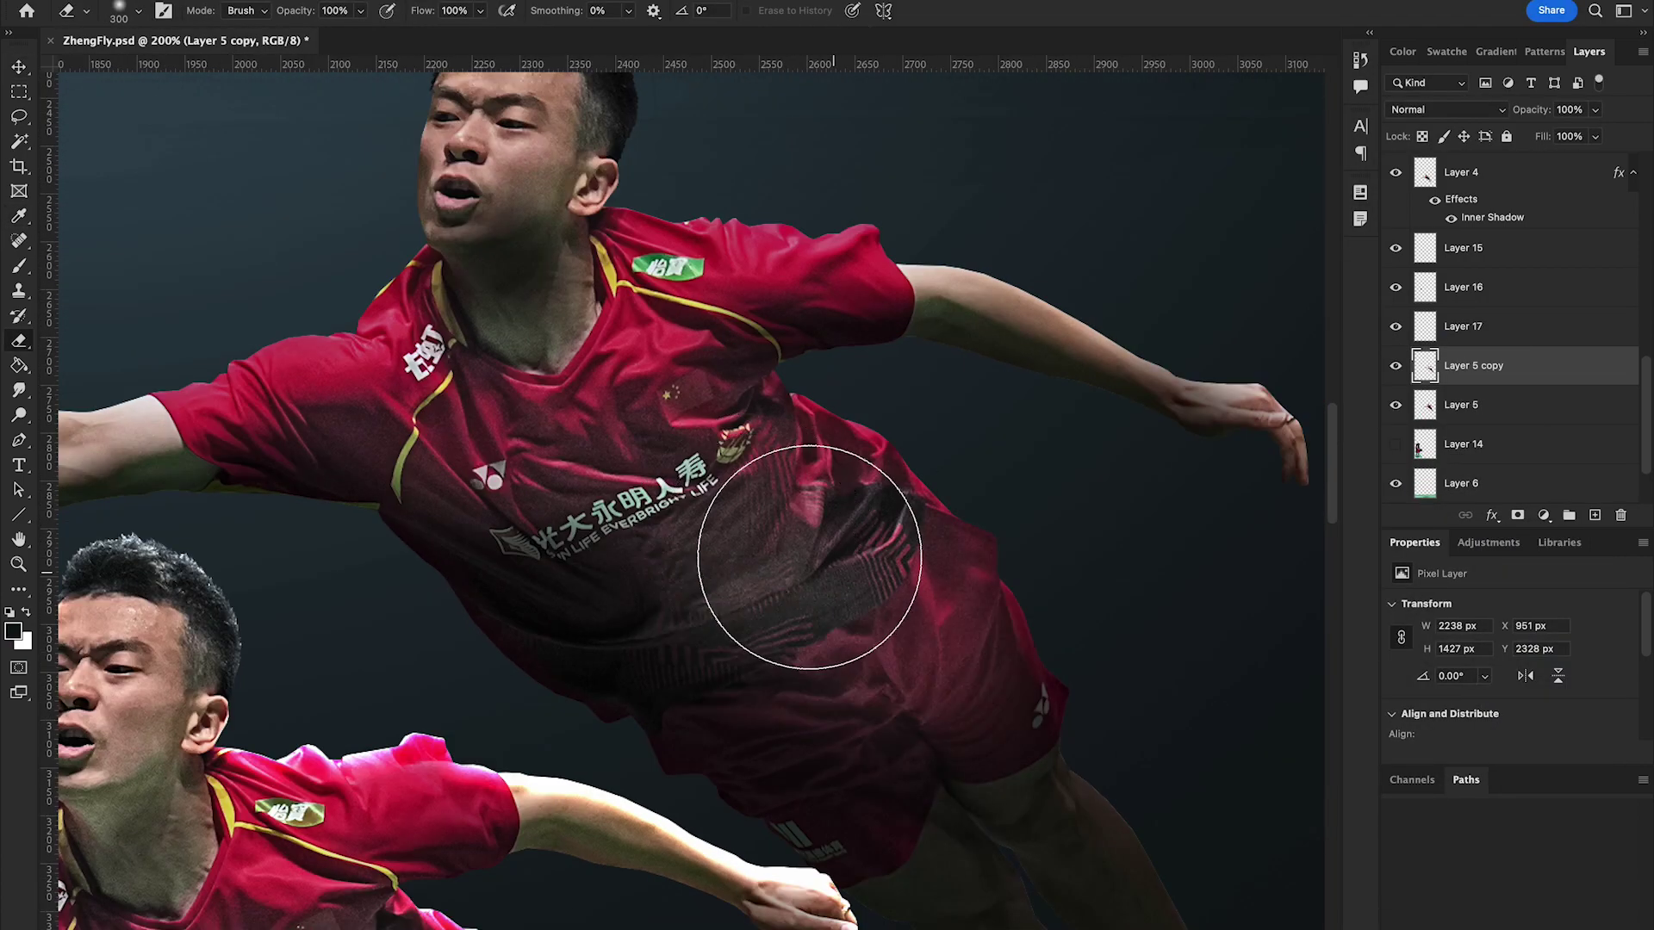
scroll(812, 554, down, 5)
Step: Enlarge the eraser brush, switch to the Lasso tool and fit the composition in view
key(bracketright)
key(ctrl+plus)
scroll(1205, 732, up, 3)
key(l)
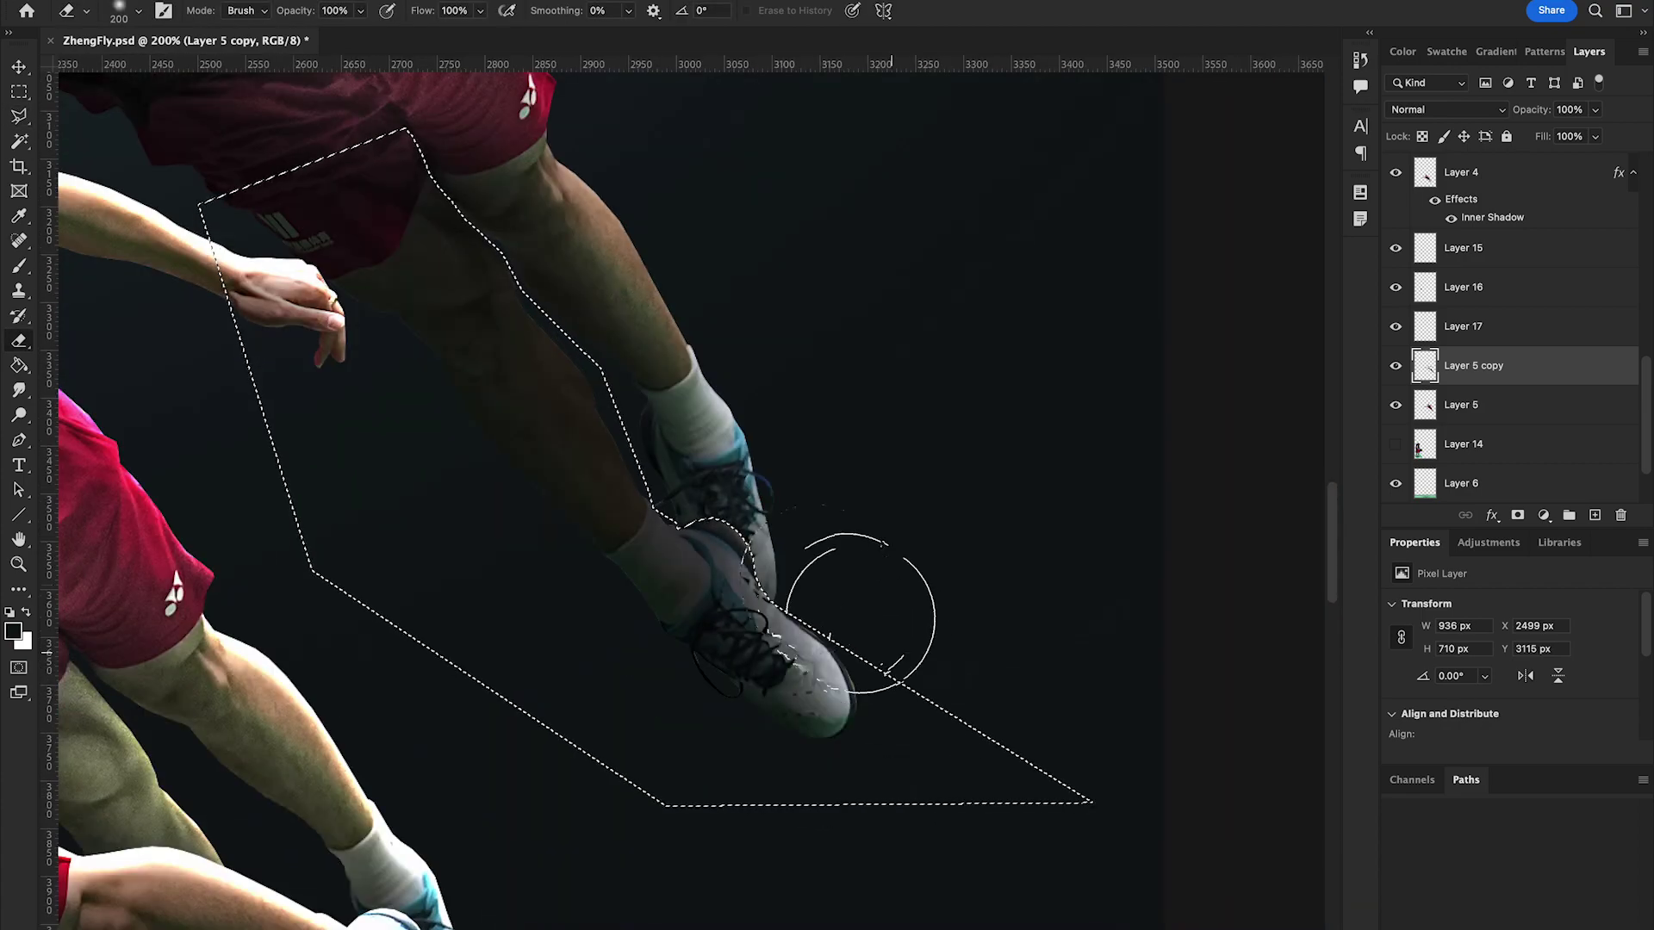
key(ctrl+minus)
key(ctrl+minus)
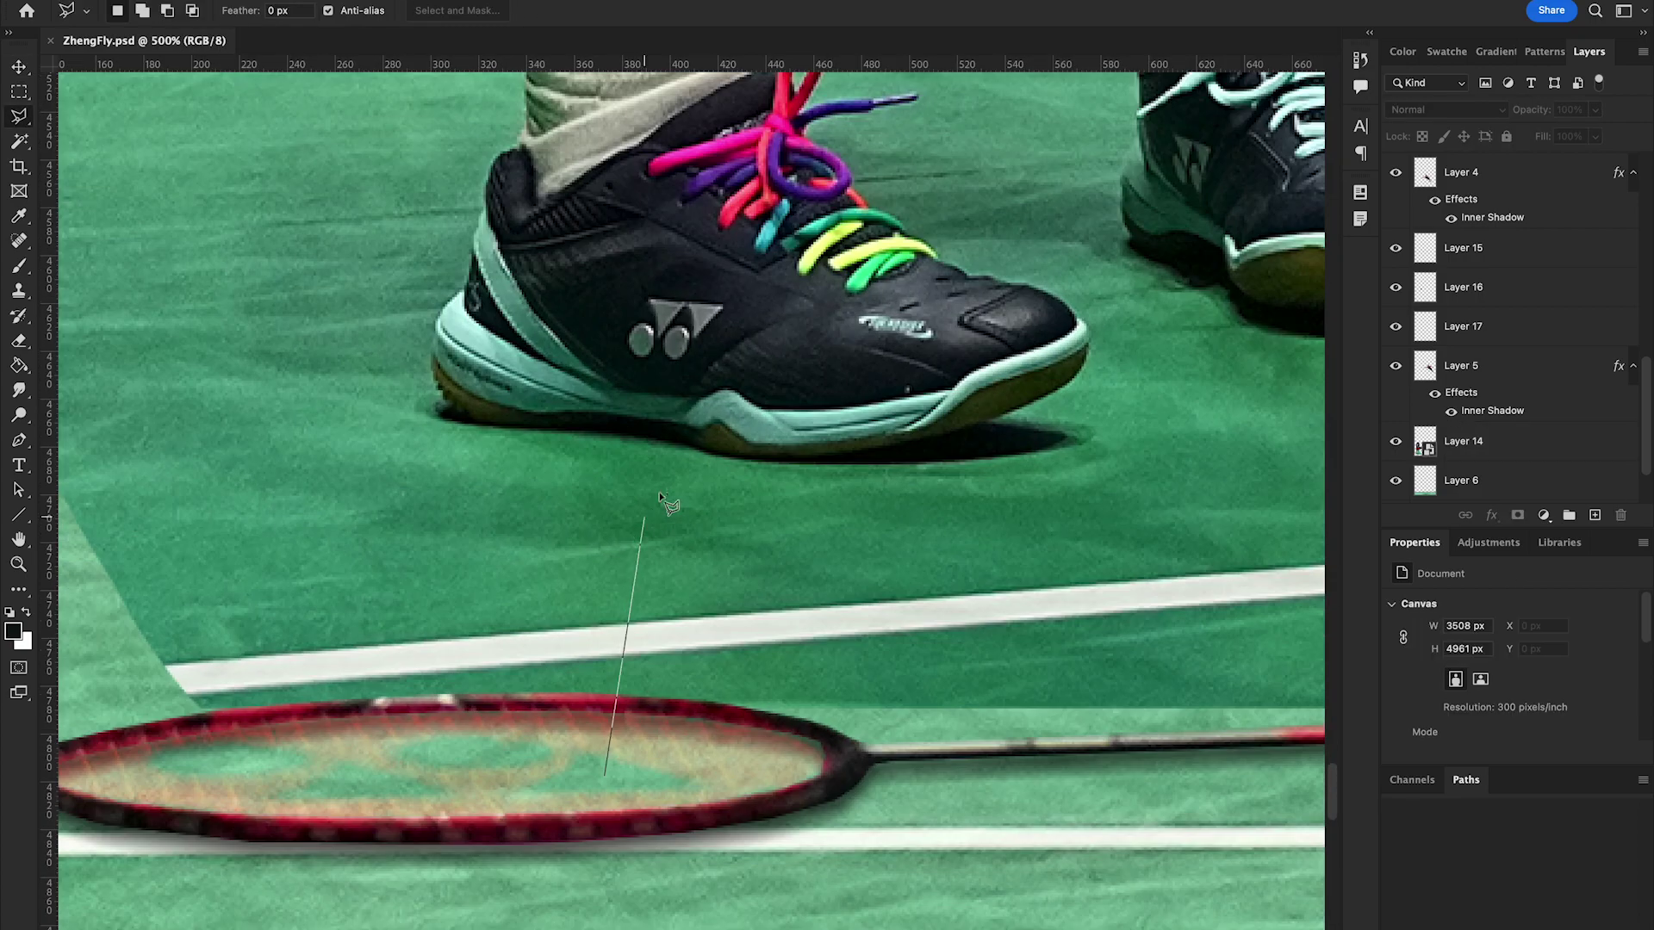
Step: Place the first polygonal lasso points around the toe of the standing player's shoe on Layer 14
click(1077, 371)
click(1073, 326)
scroll(1068, 326, up, 2)
scroll(706, 409, up, 5)
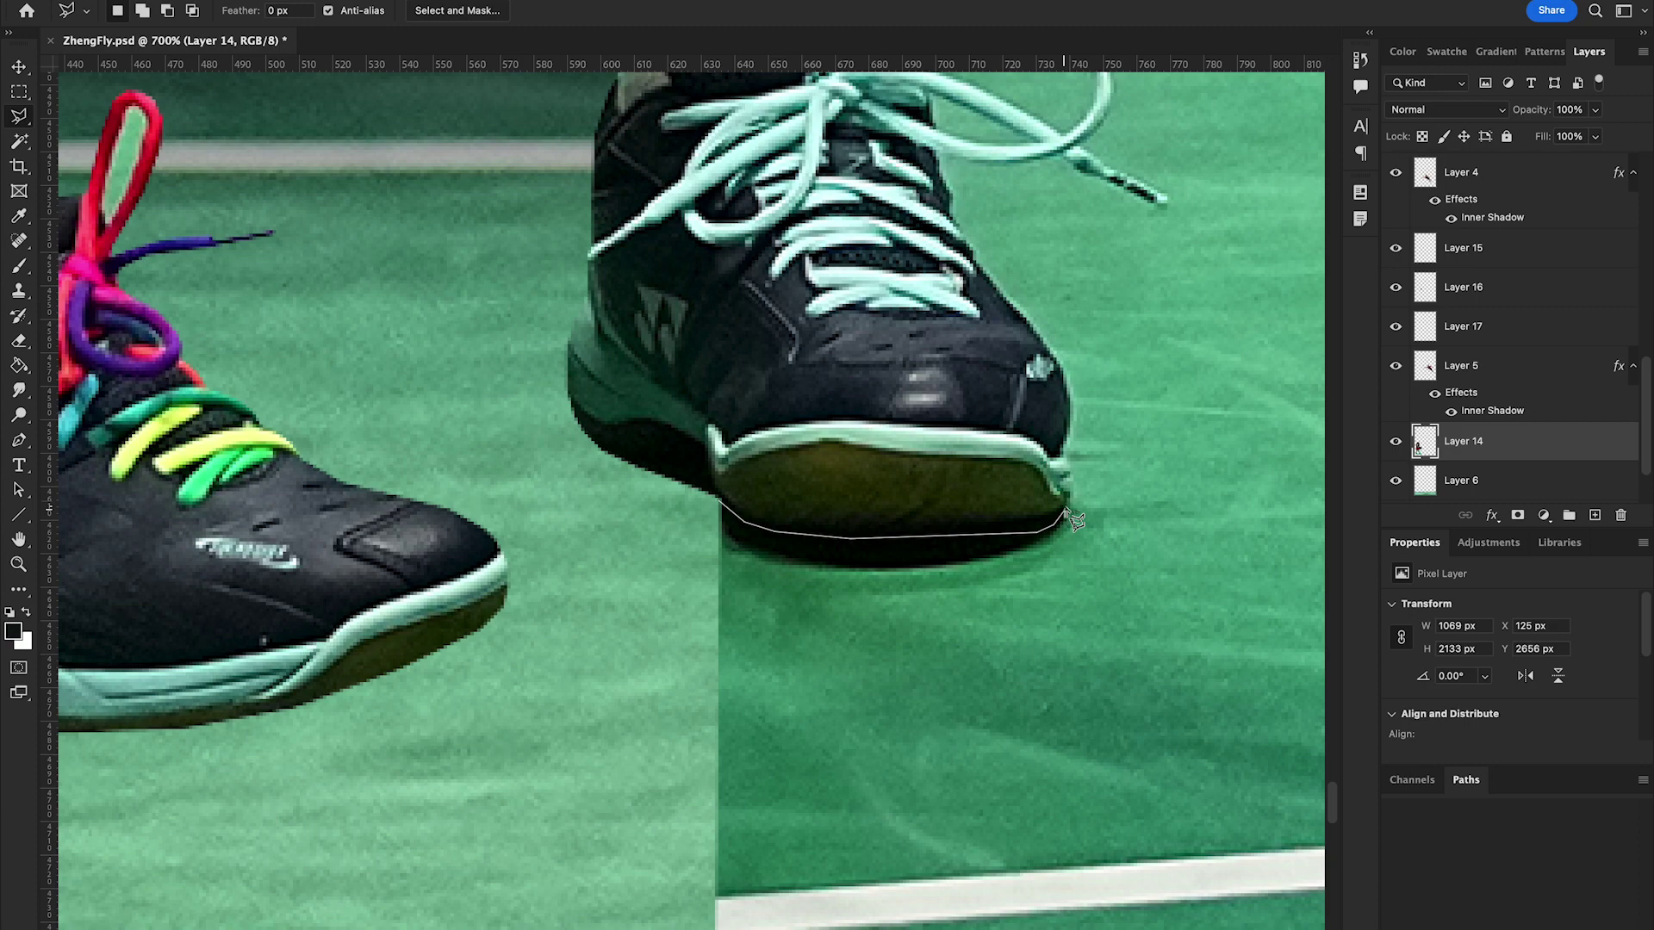
Step: Extend the outline around the standing player's racket head, from bottom to top
scroll(1075, 519, up, 5)
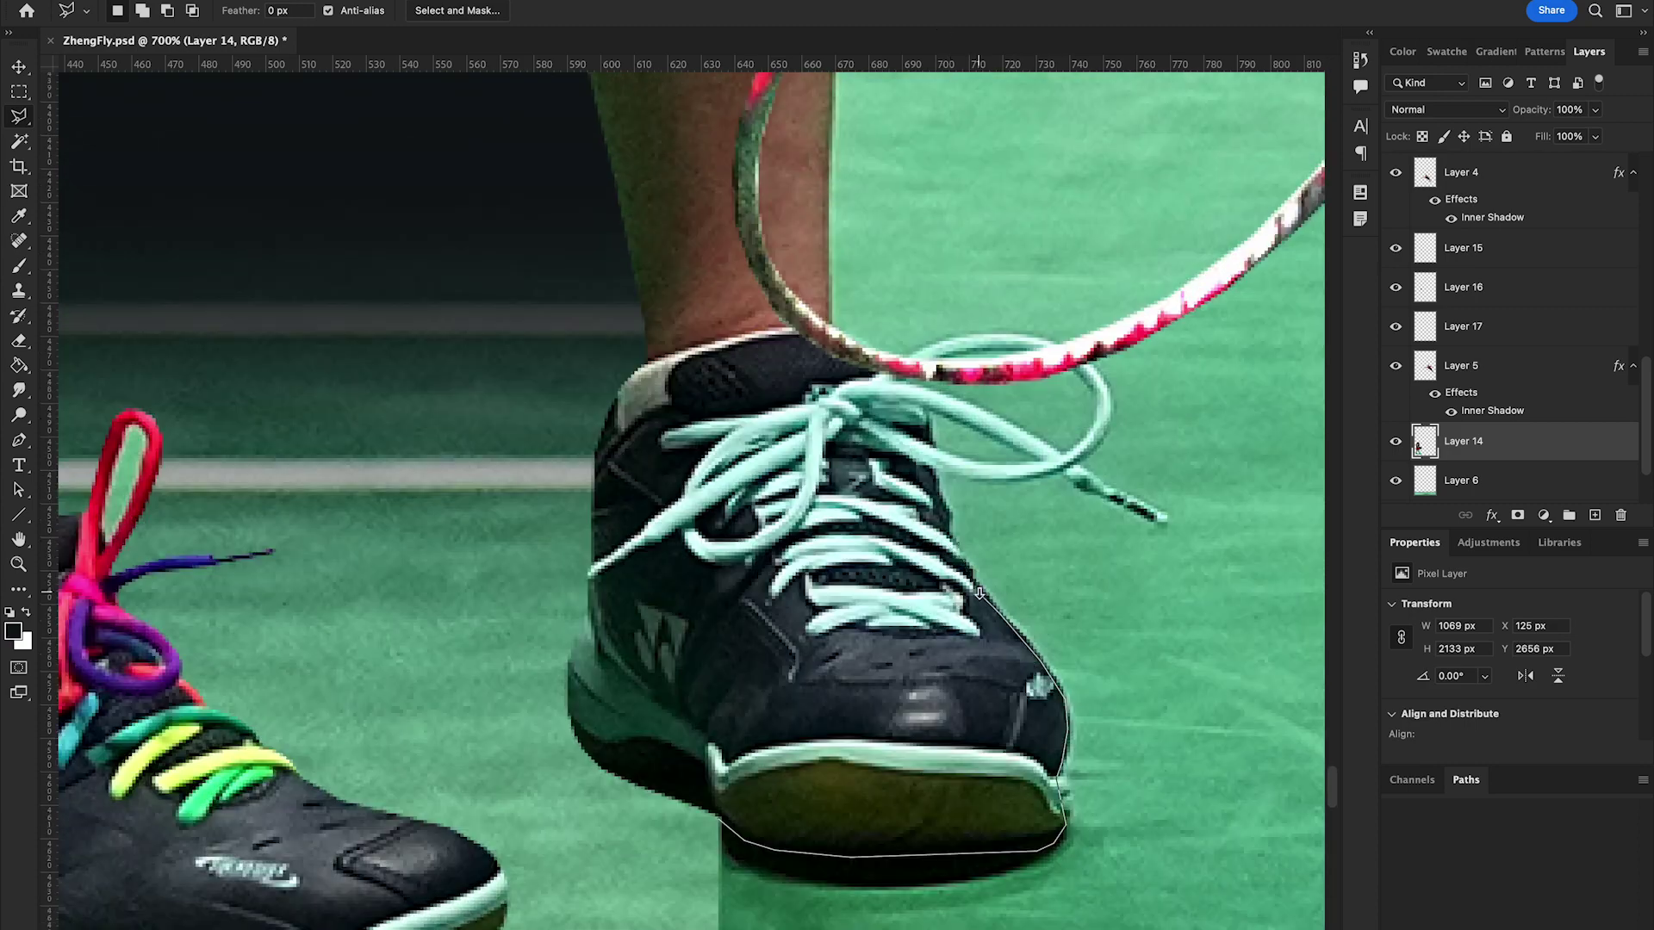
scroll(901, 364, up, 10)
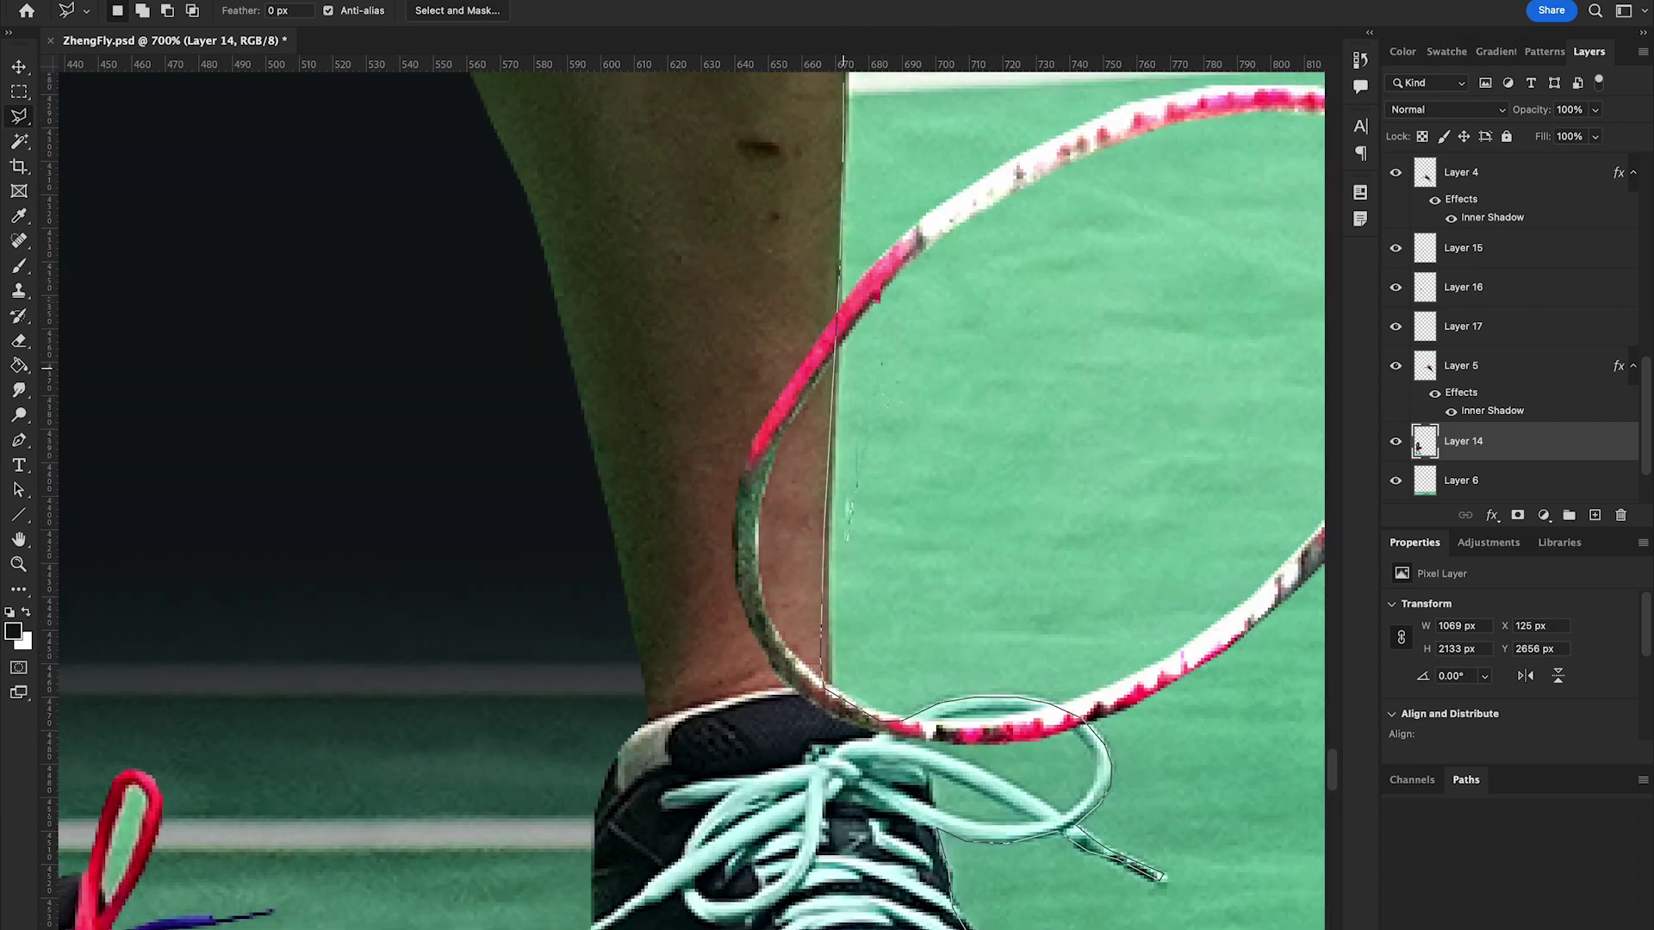
scroll(904, 396, up, 10)
scroll(908, 422, up, 10)
scroll(913, 452, up, 10)
scroll(836, 344, up, 5)
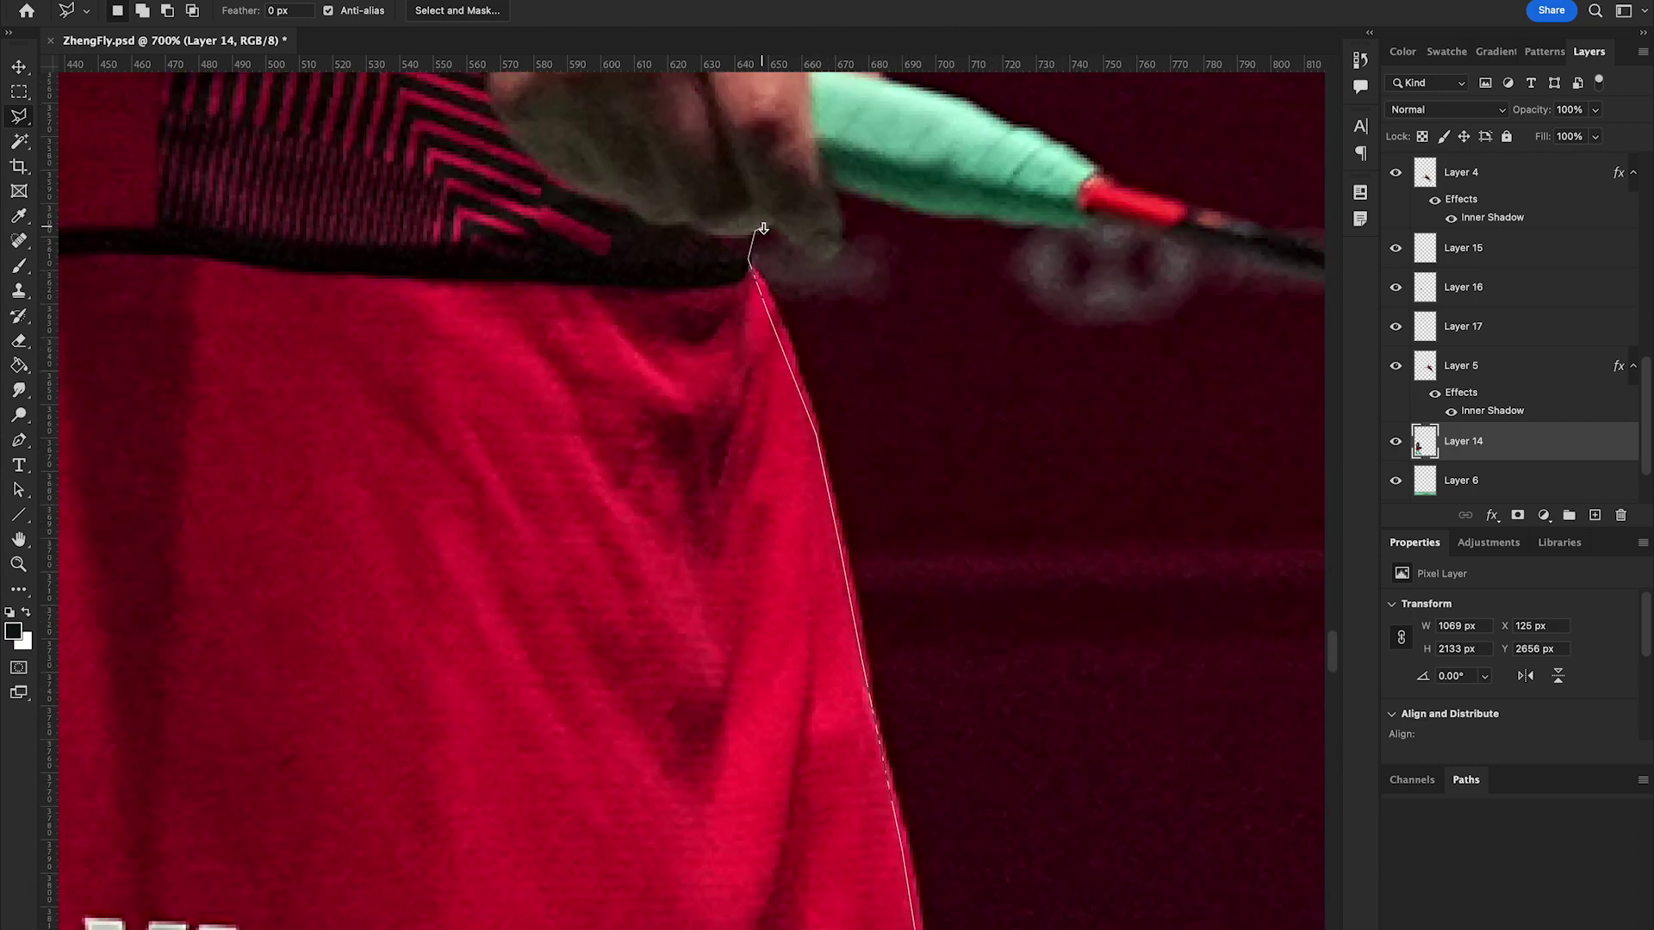
scroll(950, 216, right, 10)
scroll(915, 668, down, 10)
click(727, 634)
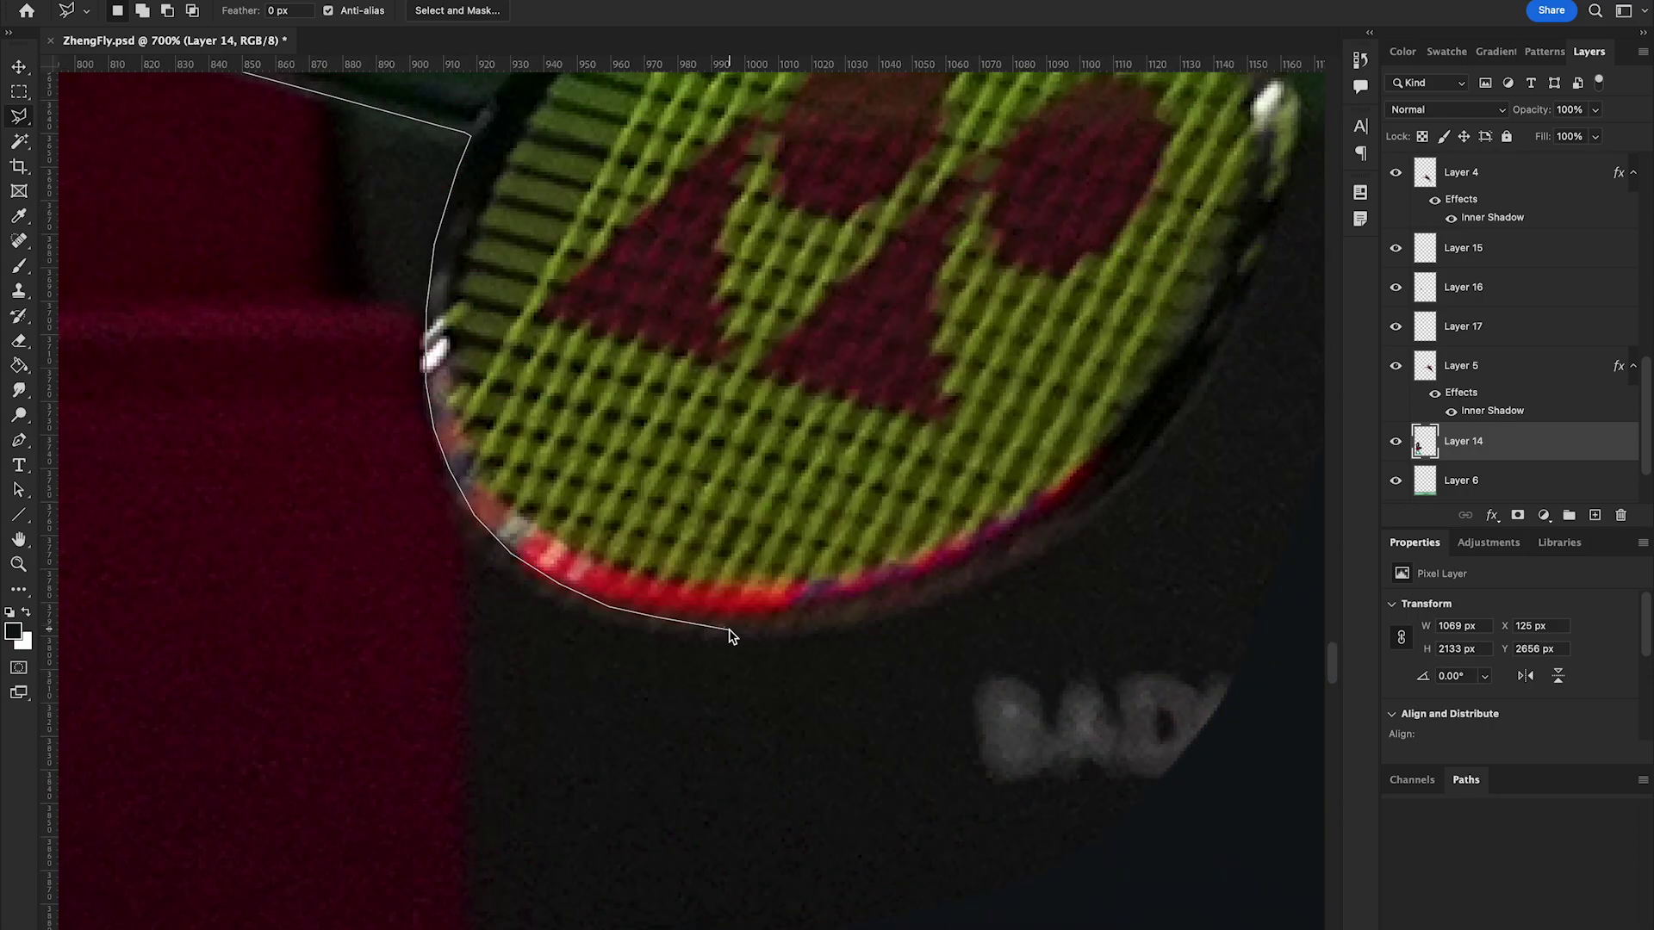
click(1204, 358)
scroll(1203, 358, up, 10)
click(706, 228)
Step: Trace along her ponytail and delete the selected background beside the hair
scroll(527, 337, left, 10)
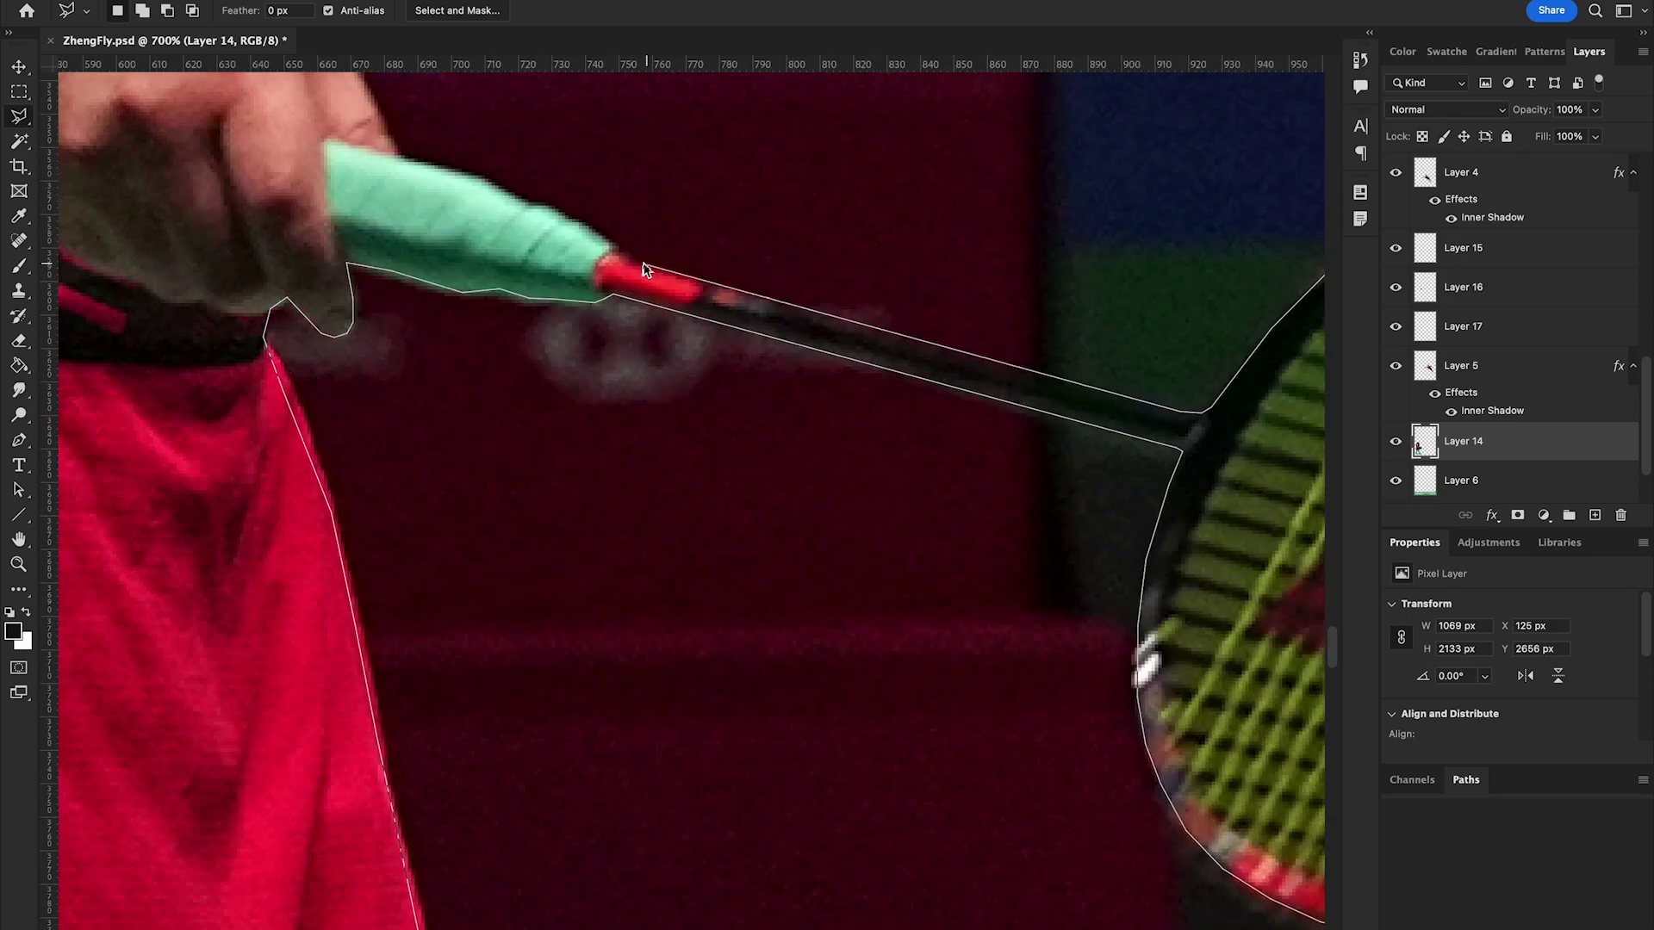
scroll(437, 158, up, 5)
scroll(680, 310, up, 5)
scroll(681, 310, up, 5)
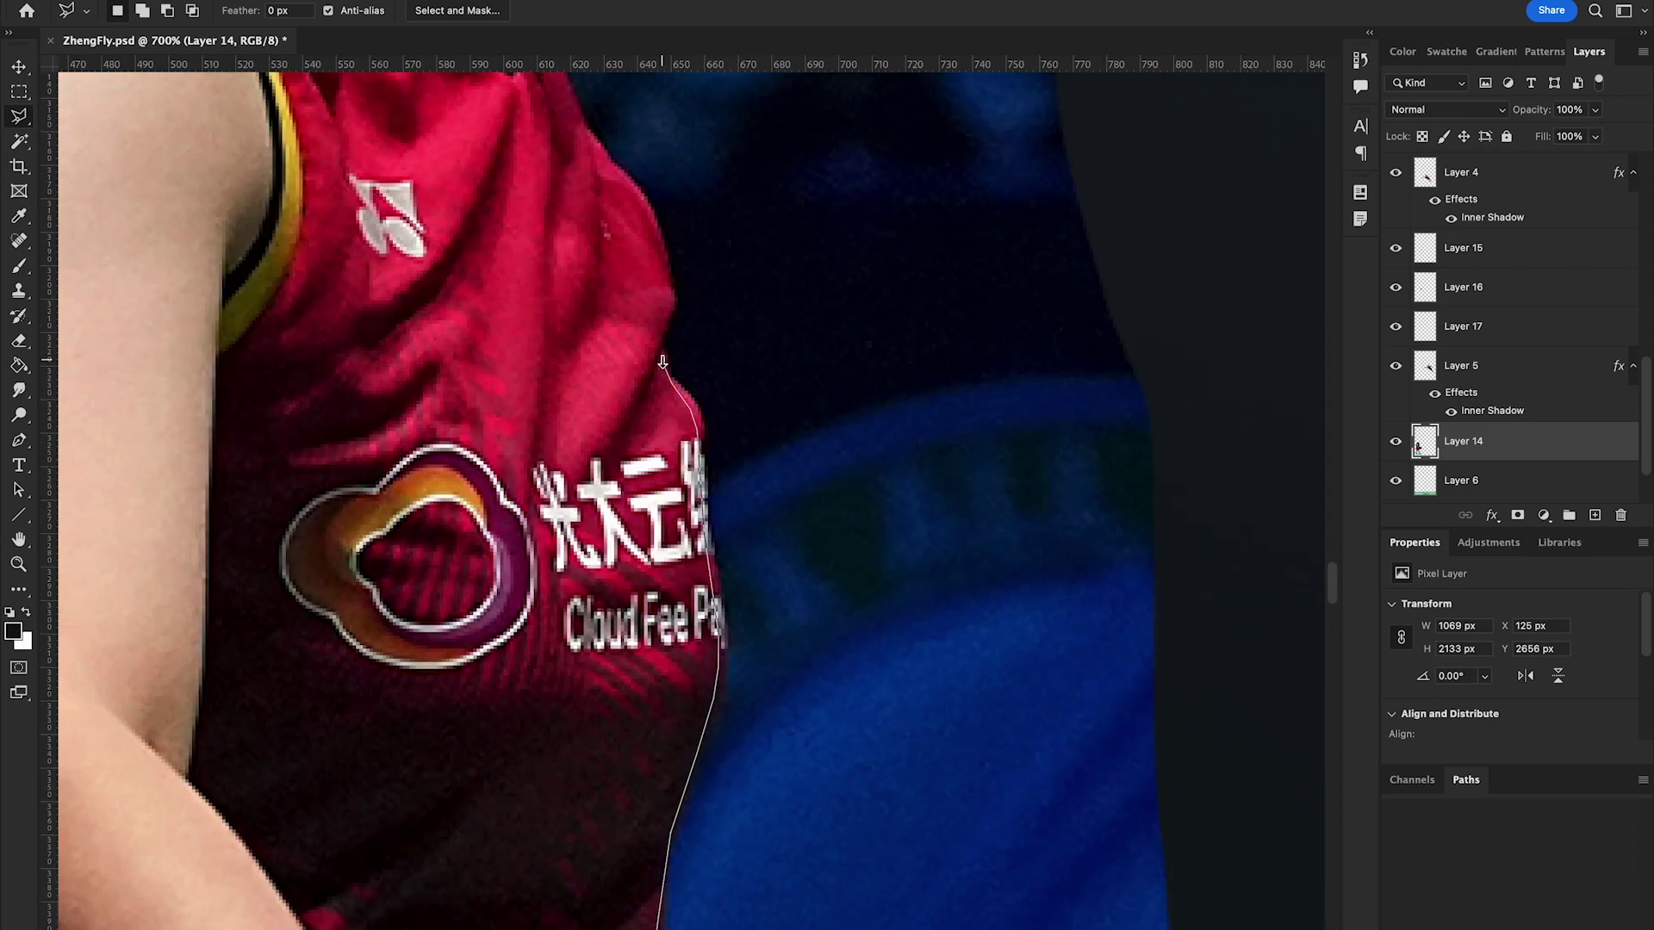
scroll(485, 564, up, 5)
scroll(699, 202, up, 5)
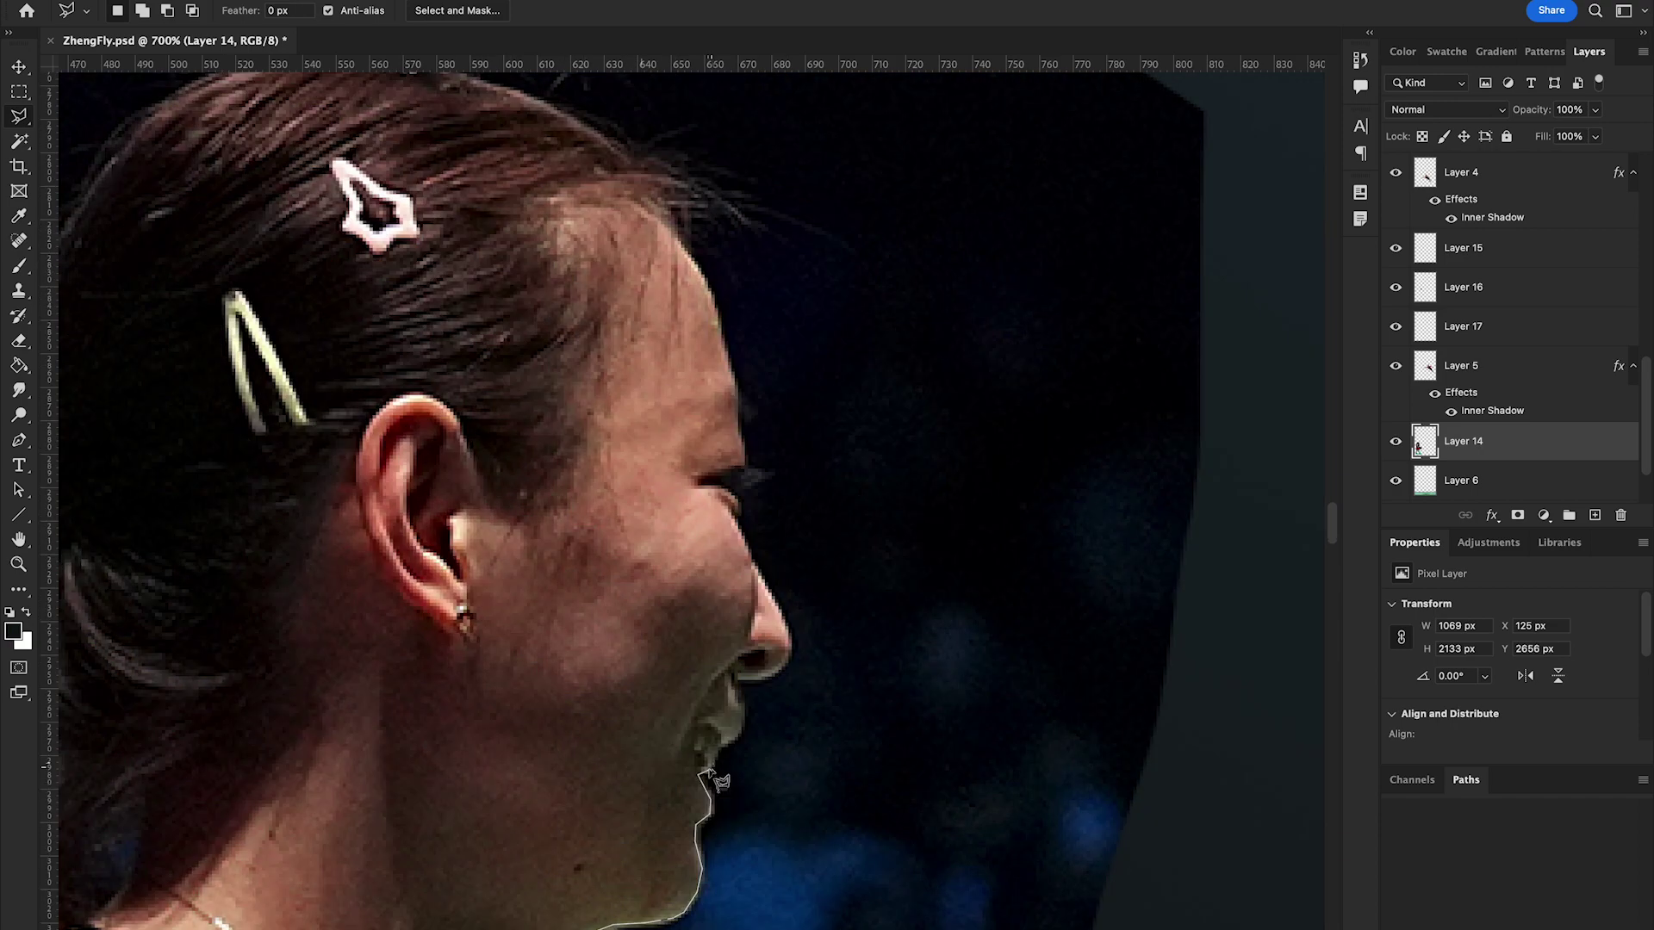
scroll(755, 464, down, 5)
scroll(1253, 129, down, 10)
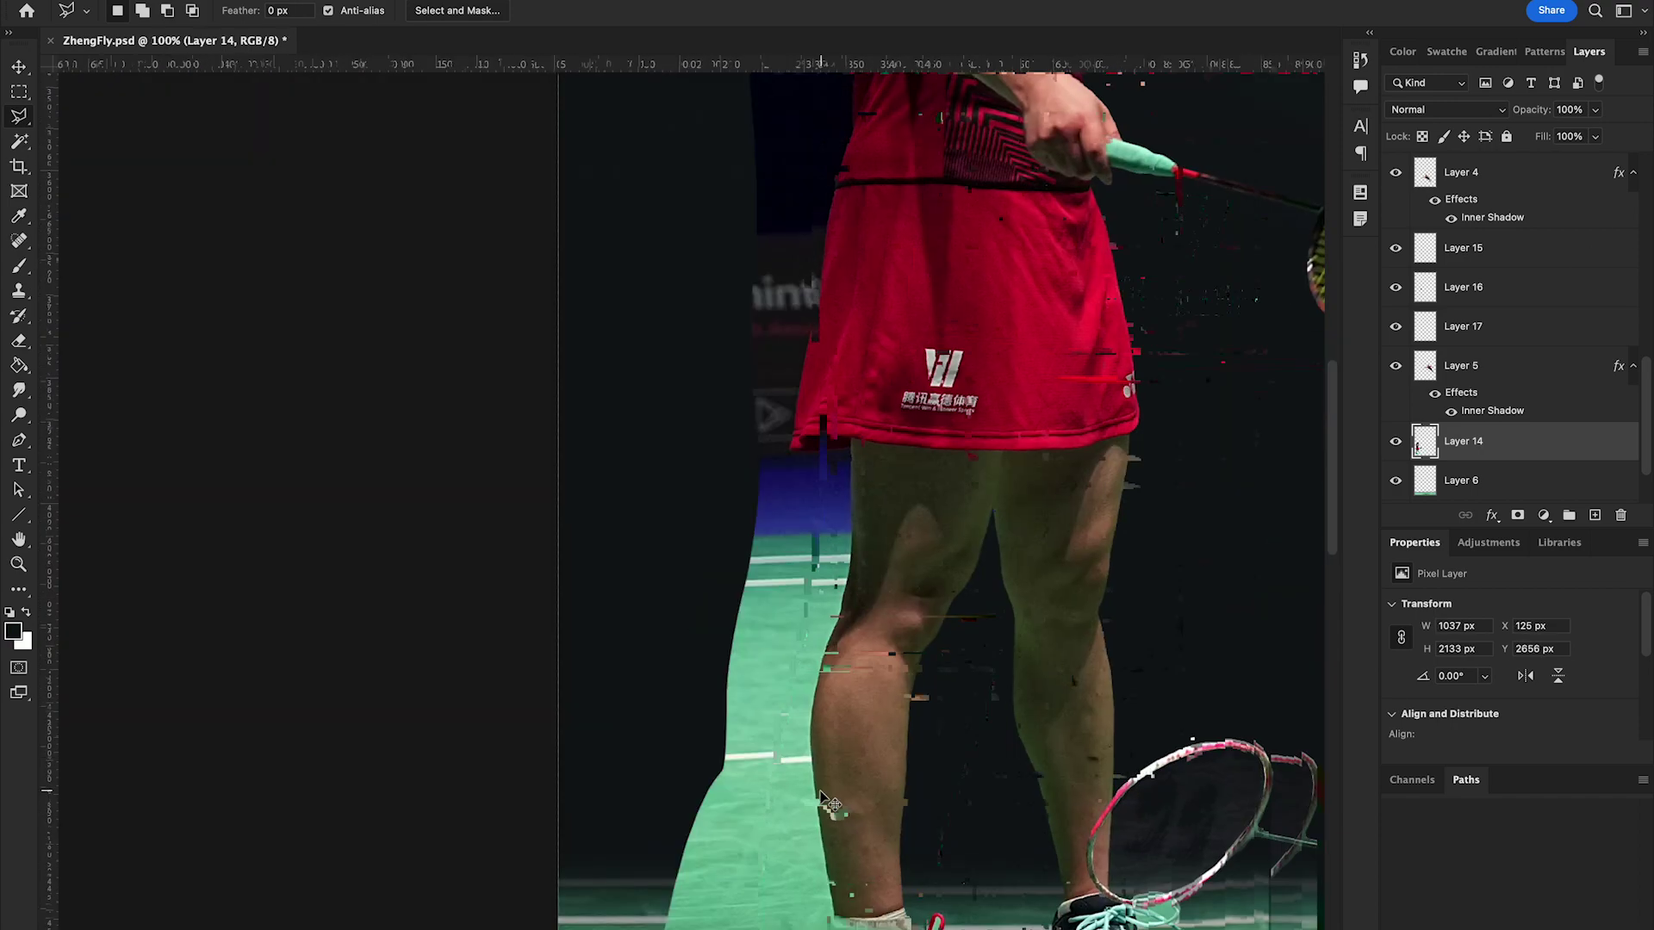
scroll(663, 445, up, 5)
scroll(681, 431, up, 5)
scroll(689, 258, up, 5)
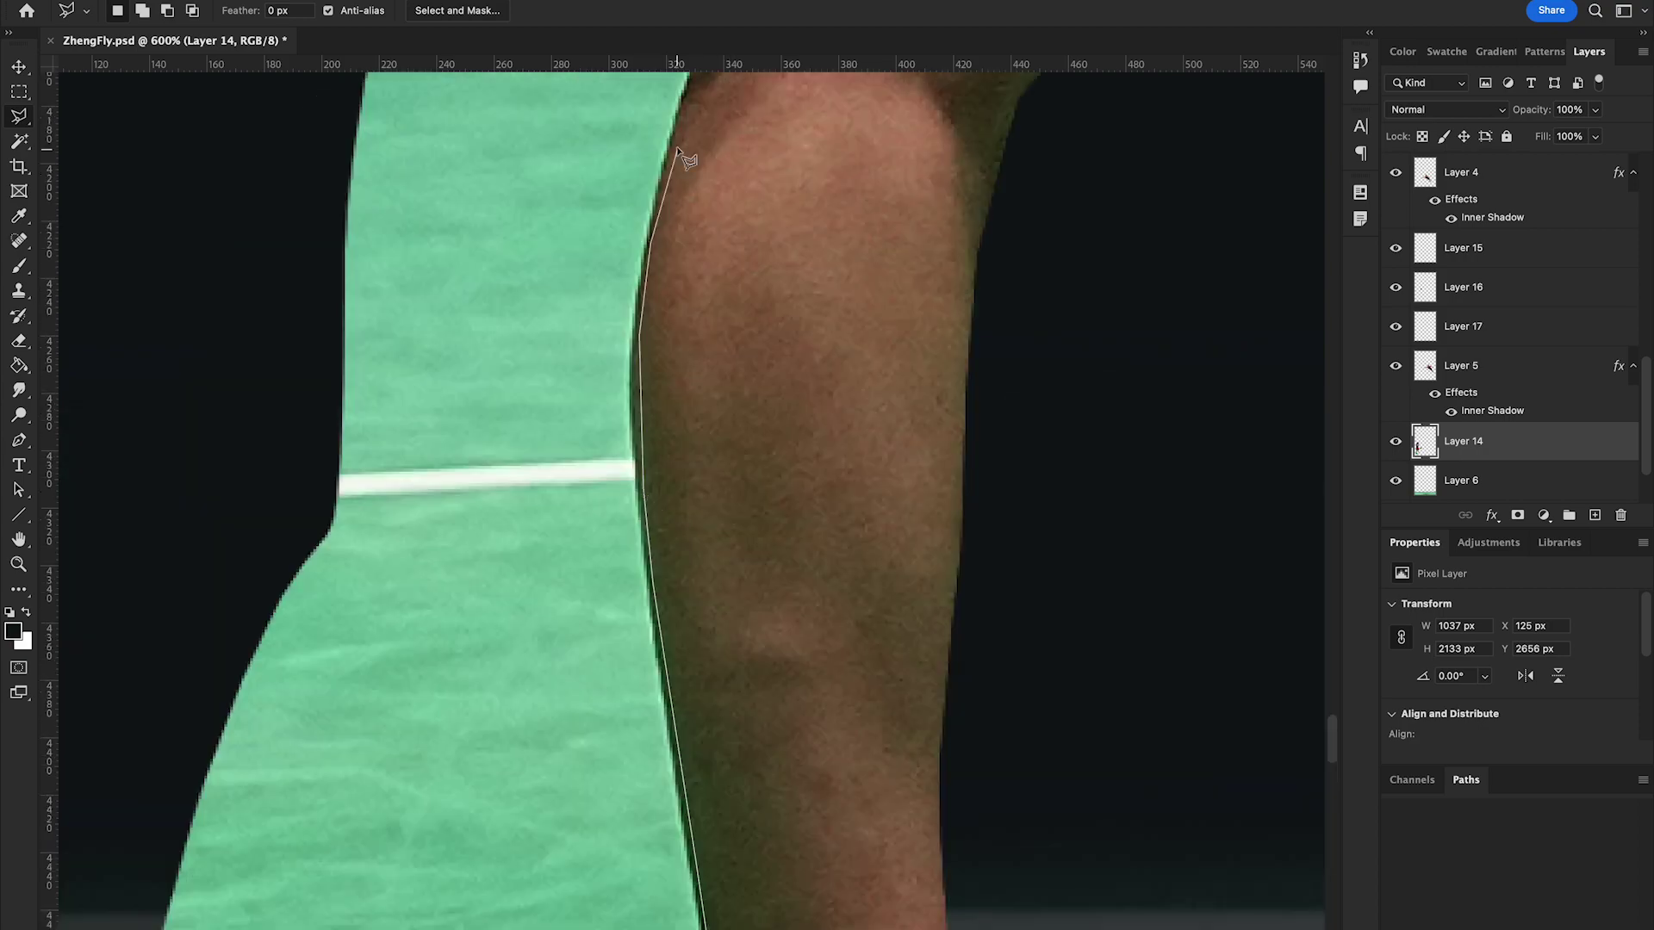
scroll(757, 189, up, 5)
scroll(708, 321, up, 3)
scroll(775, 215, up, 5)
scroll(857, 362, up, 5)
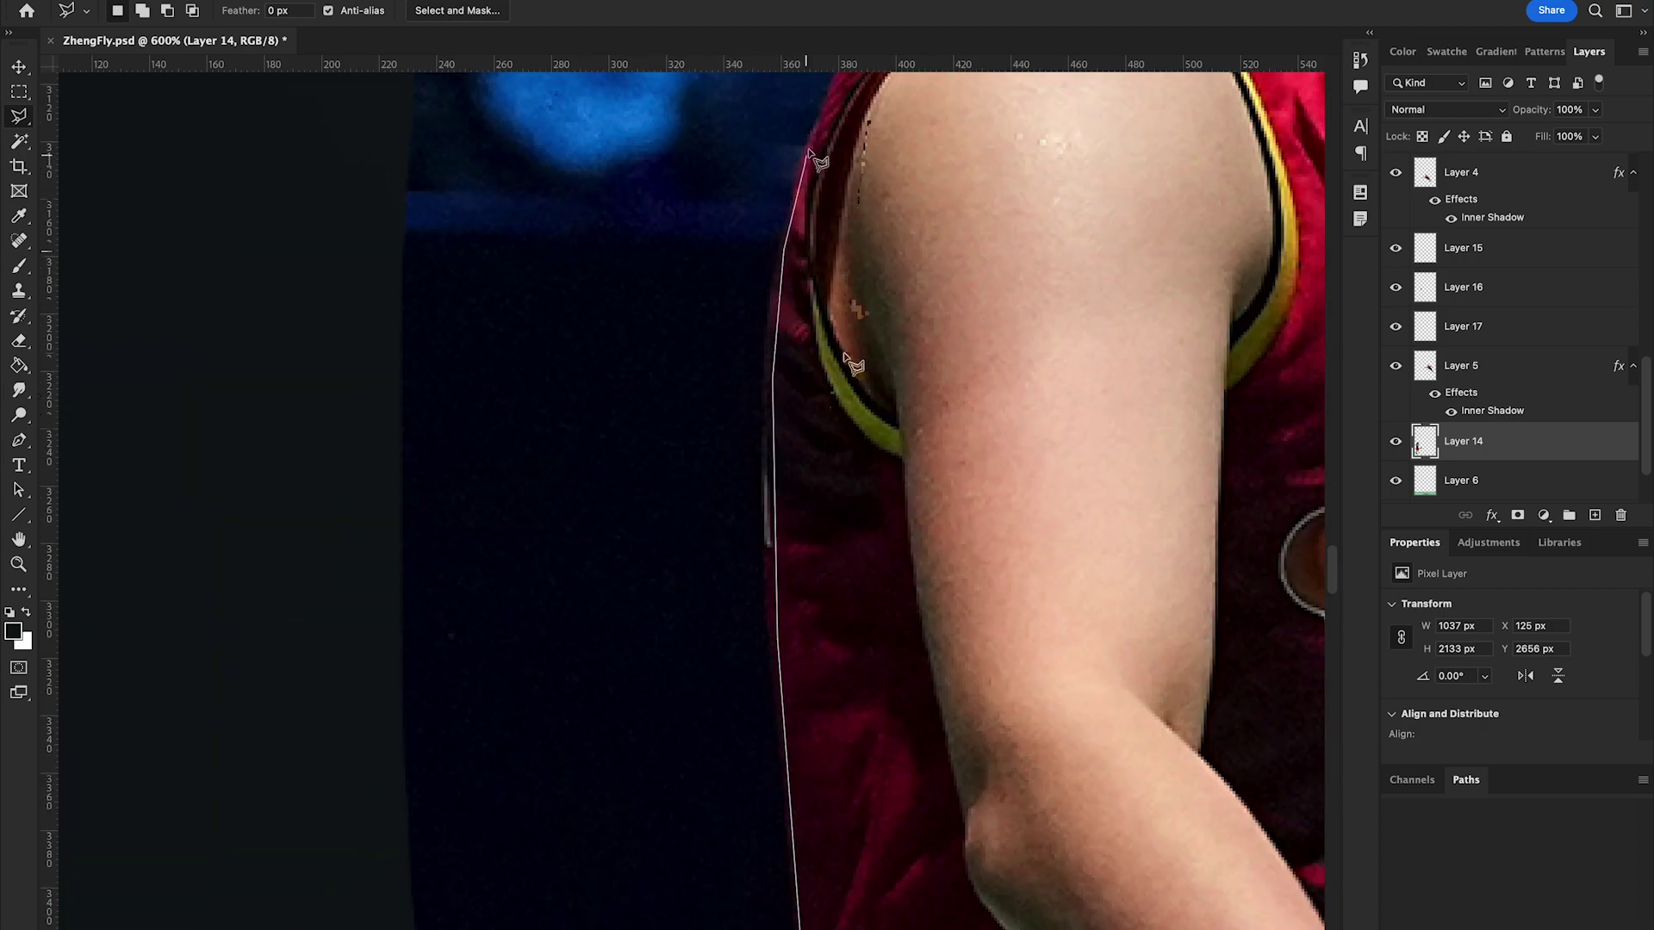
scroll(517, 366, up, 5)
scroll(560, 637, down, 5)
scroll(969, 371, up, 5)
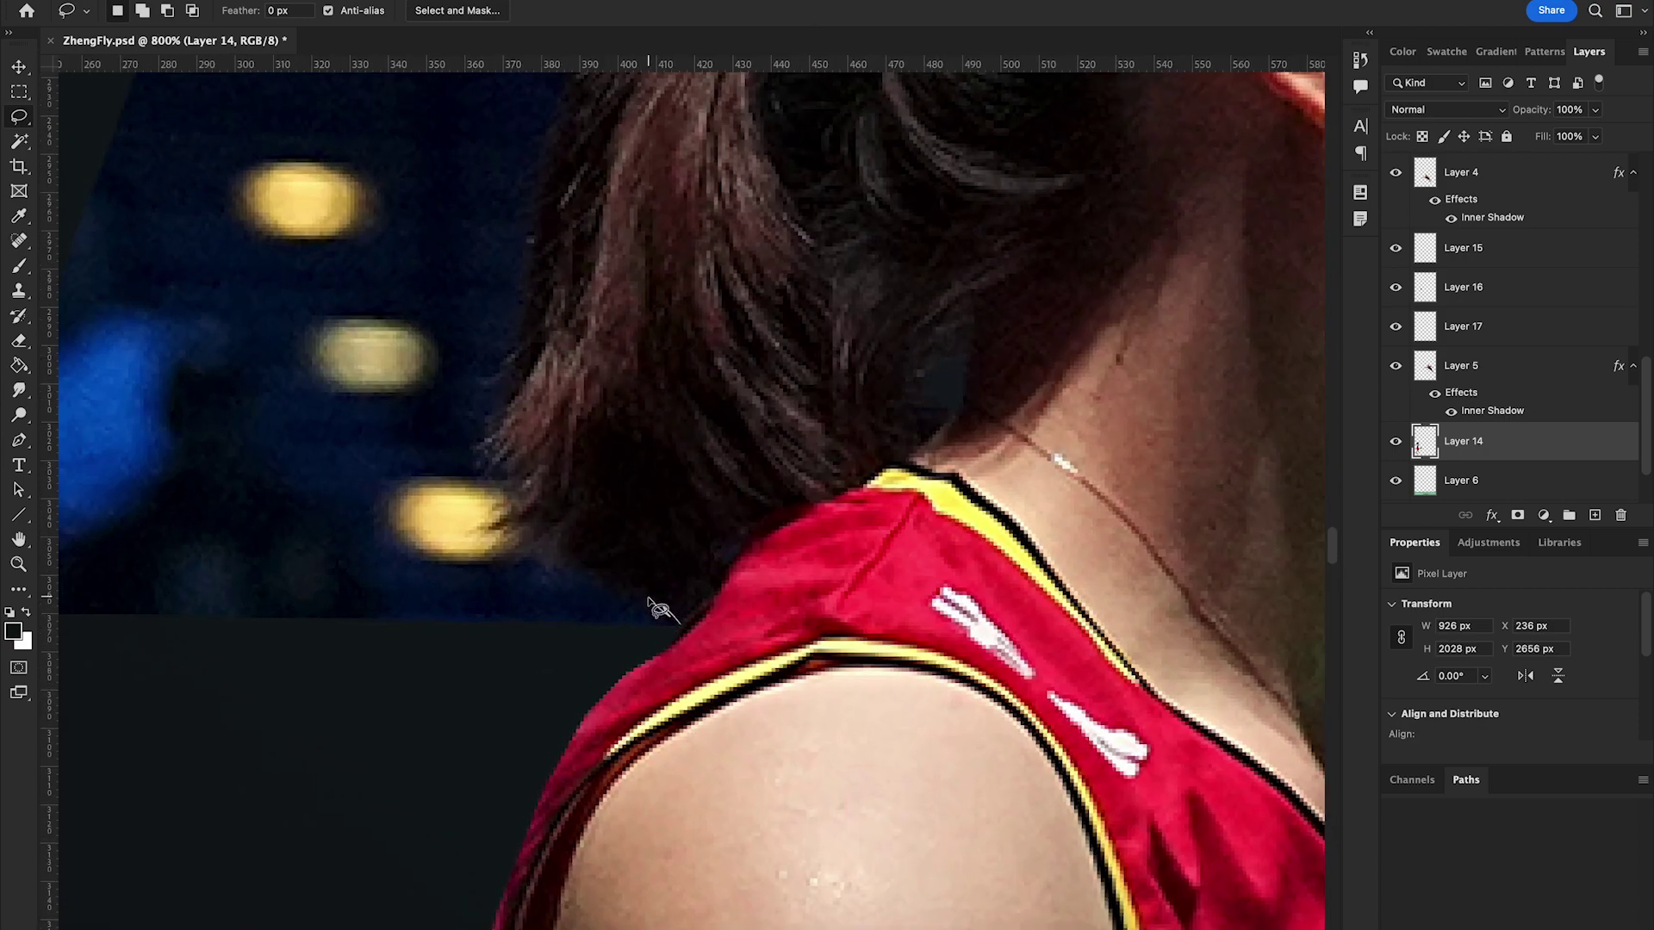
drag(516, 472, 769, 797)
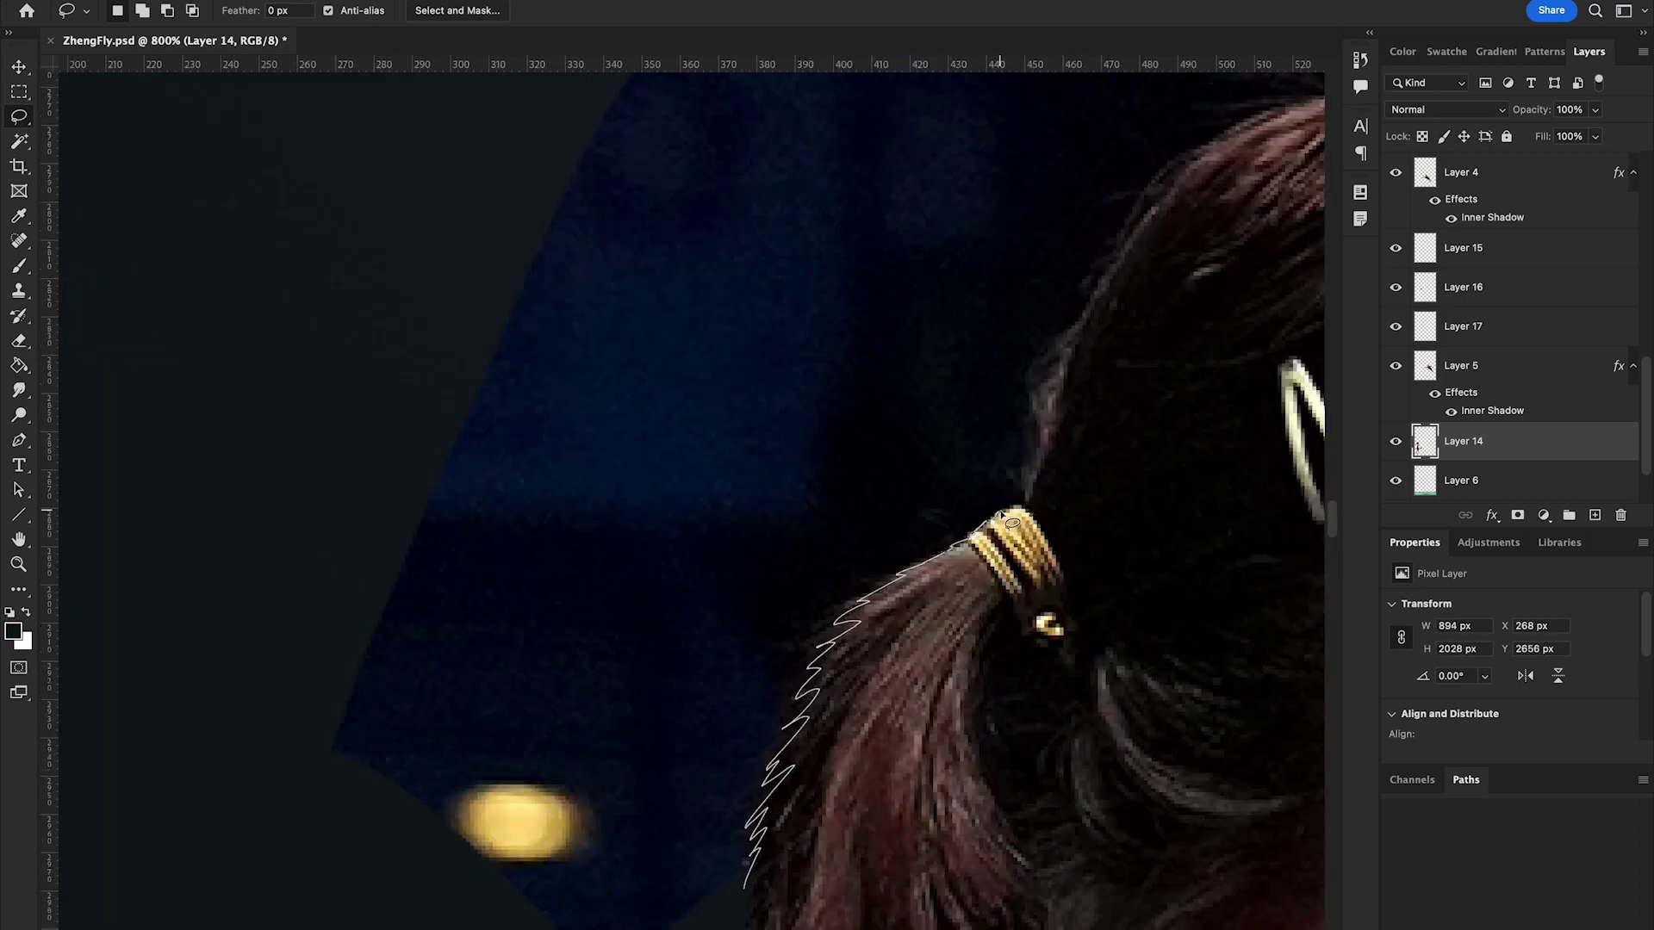
key(Delete)
Step: Delete the dark background region above the standing player's head
scroll(555, 411, right, 10)
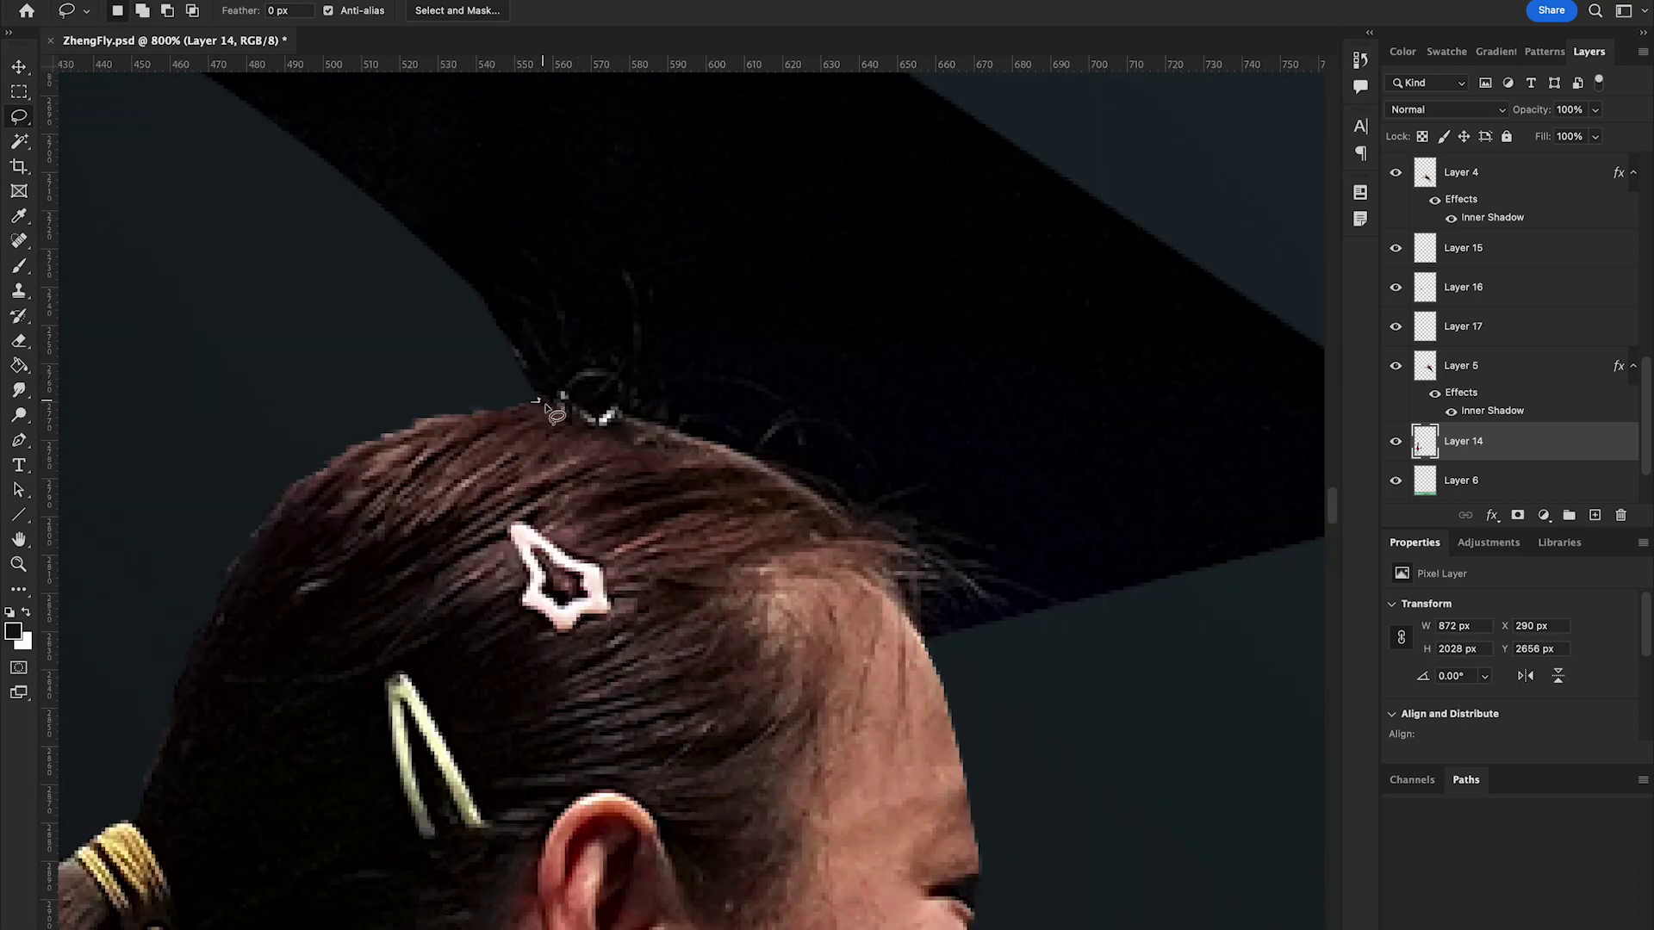
scroll(155, 394, down, 5)
key(Delete)
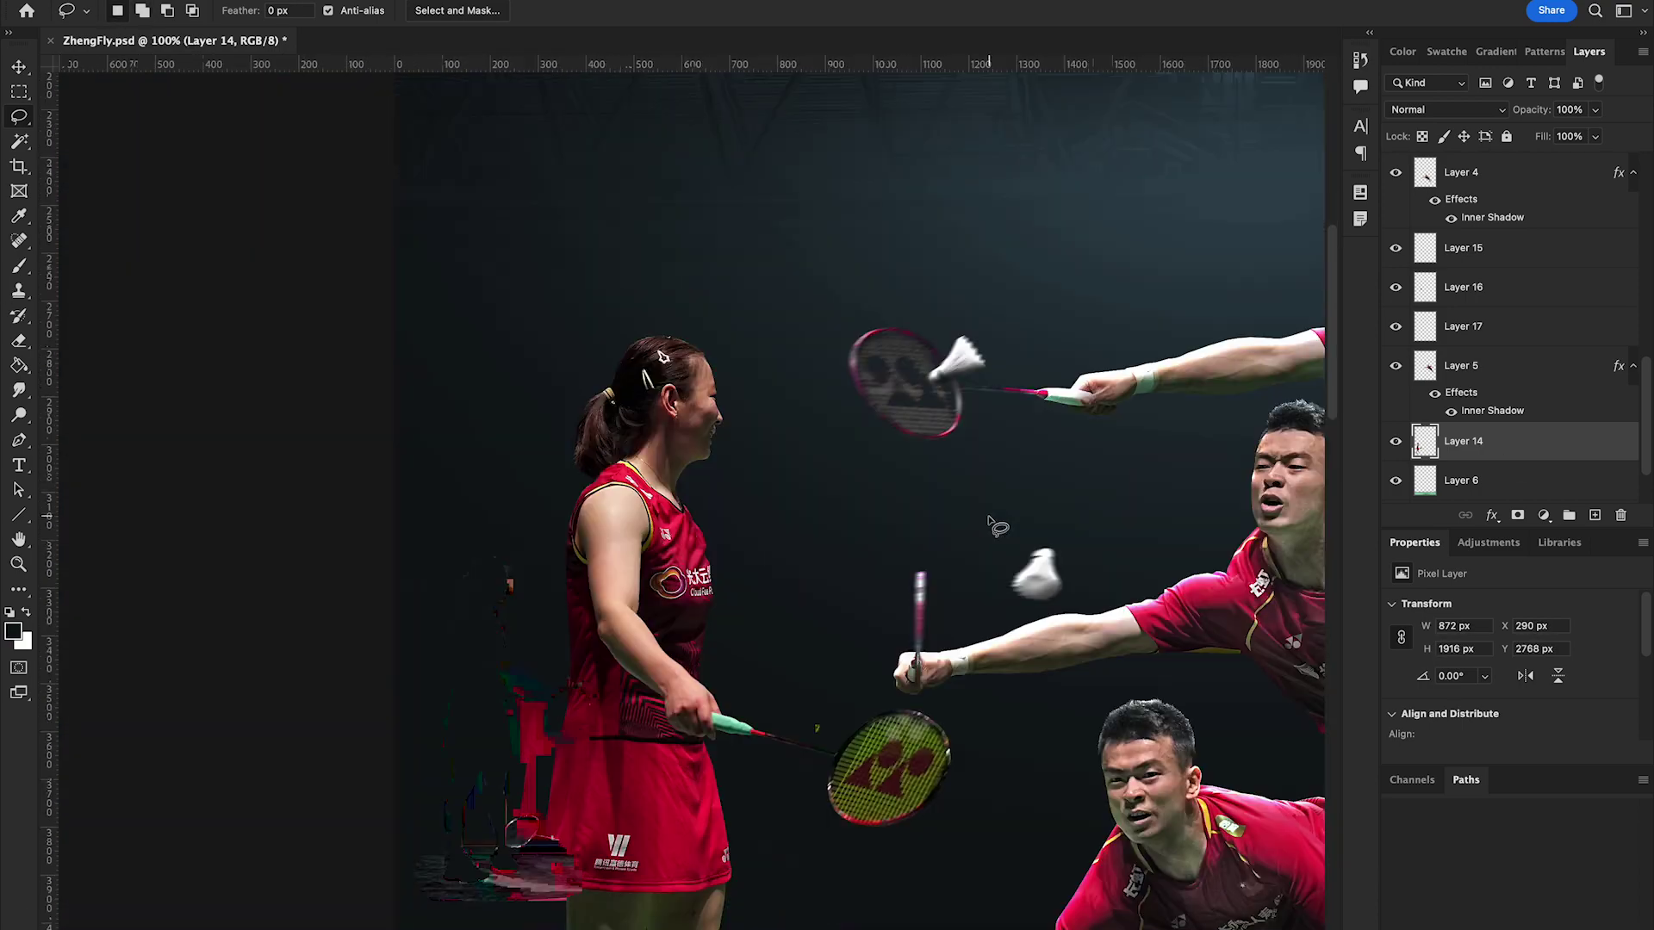
scroll(577, 512, down, 5)
scroll(577, 513, up, 5)
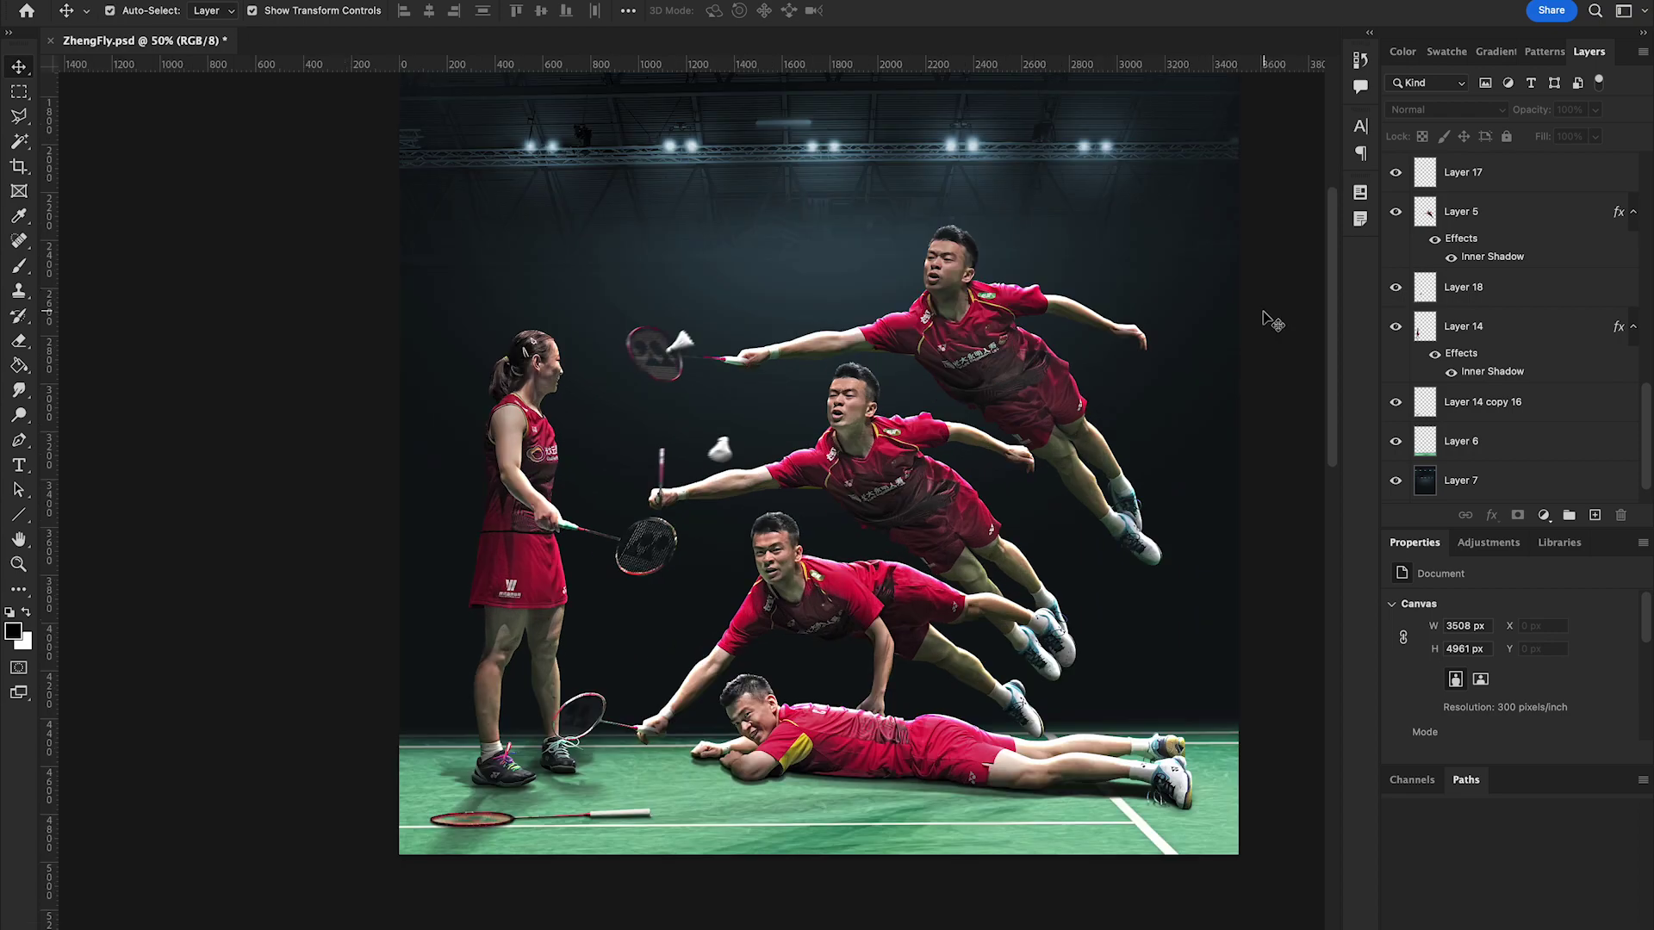
Step: Browse the file list to find the lighting overlay images to open
click(831, 325)
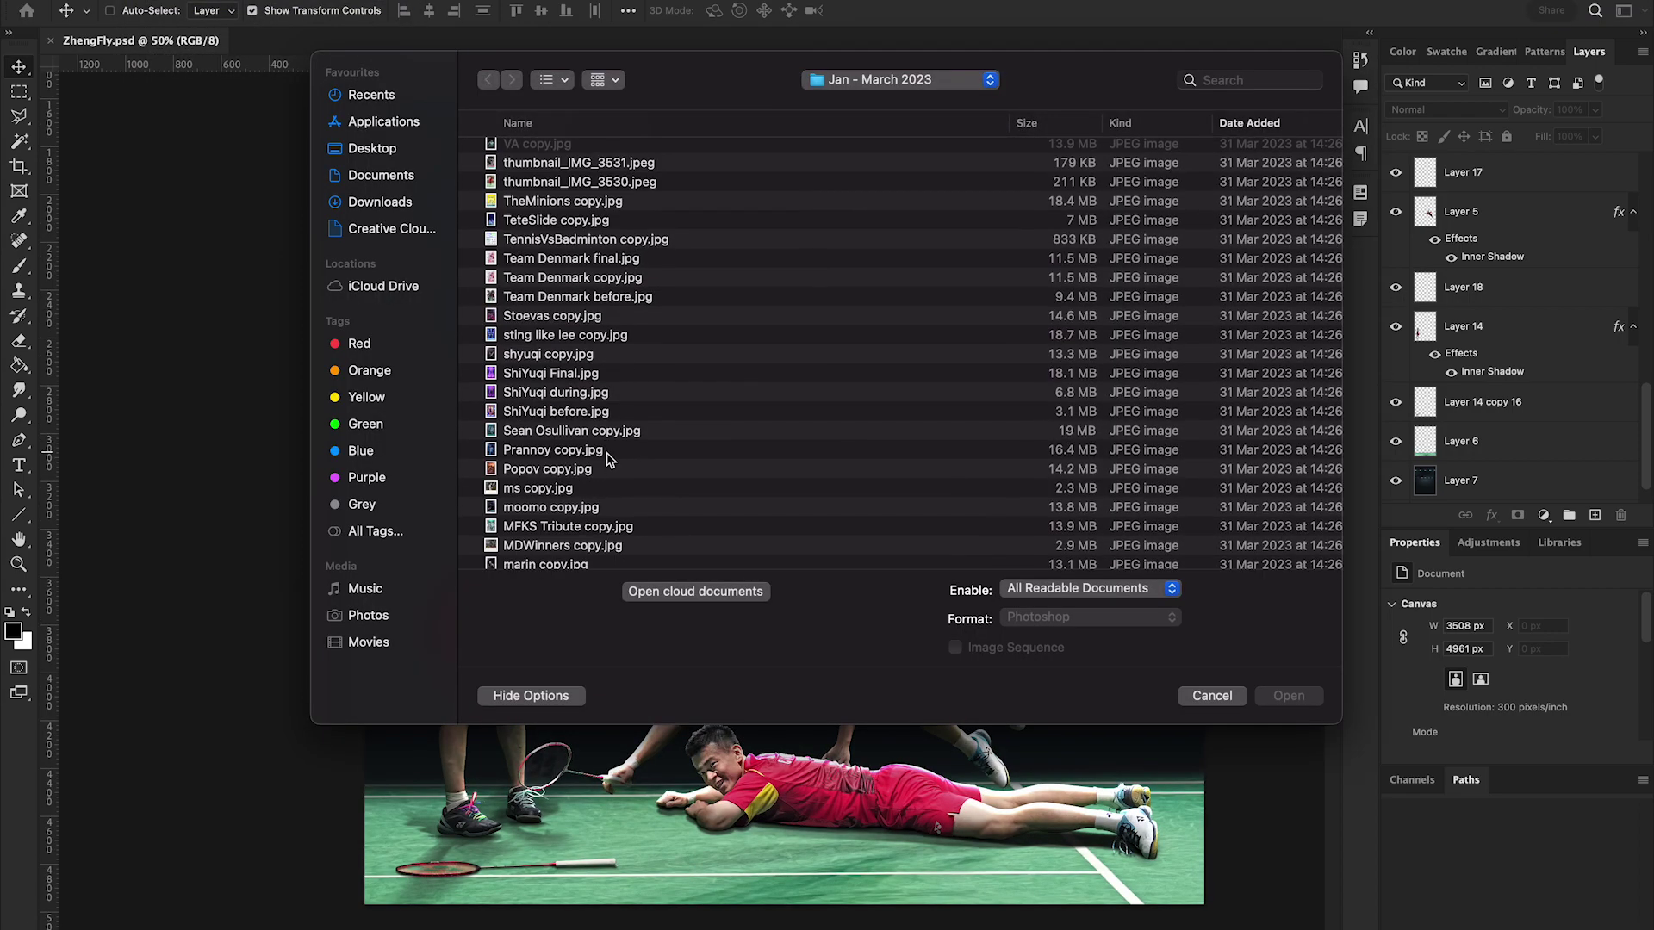
scroll(593, 329, down, 5)
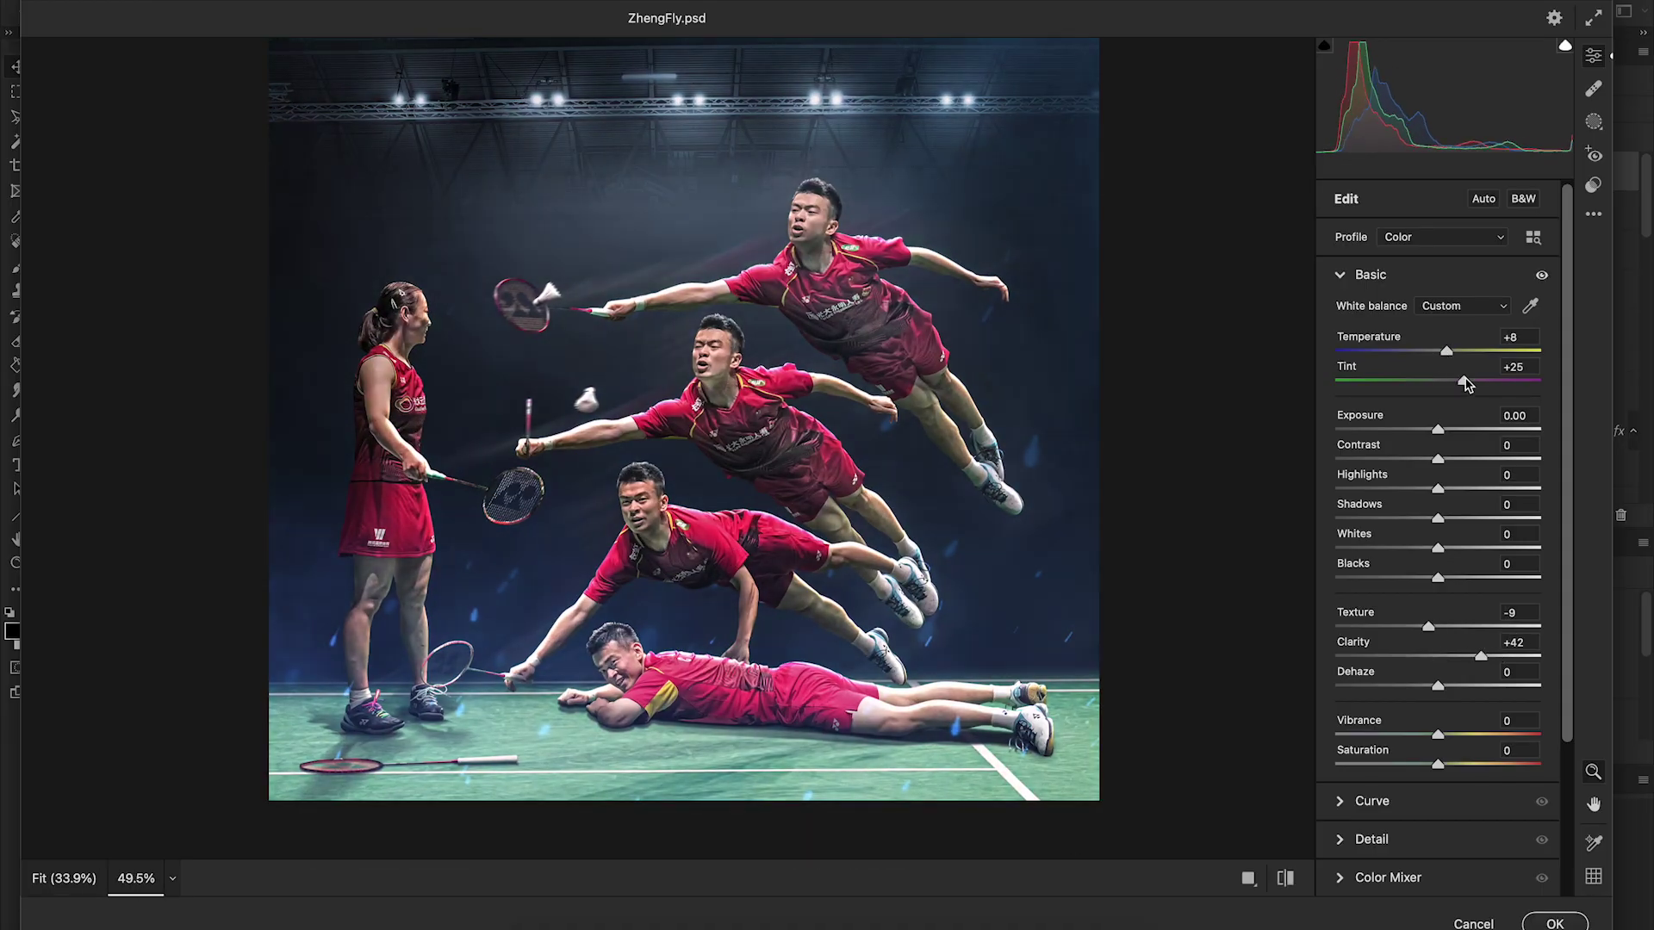
Step: In Camera Raw, deepen the Shadows and brighten the Highlights of the graded composite
drag(1437, 517, 1409, 517)
drag(1437, 488, 1480, 488)
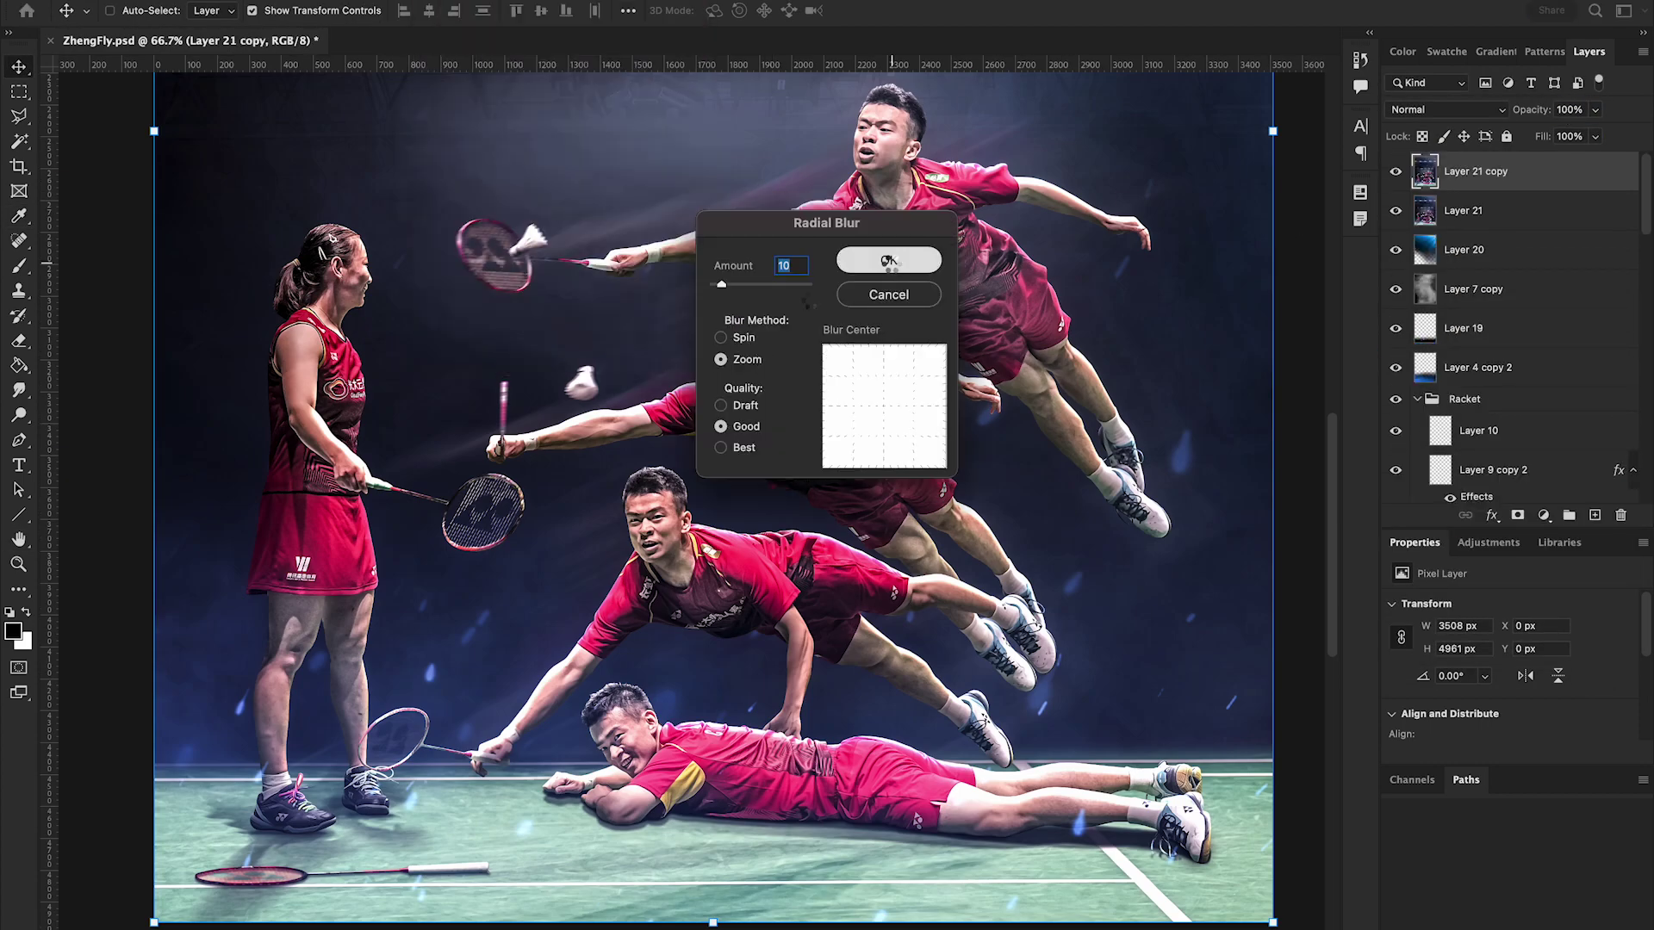
Step: Apply a Zoom radial blur of Amount 10 to the copied layer
click(887, 260)
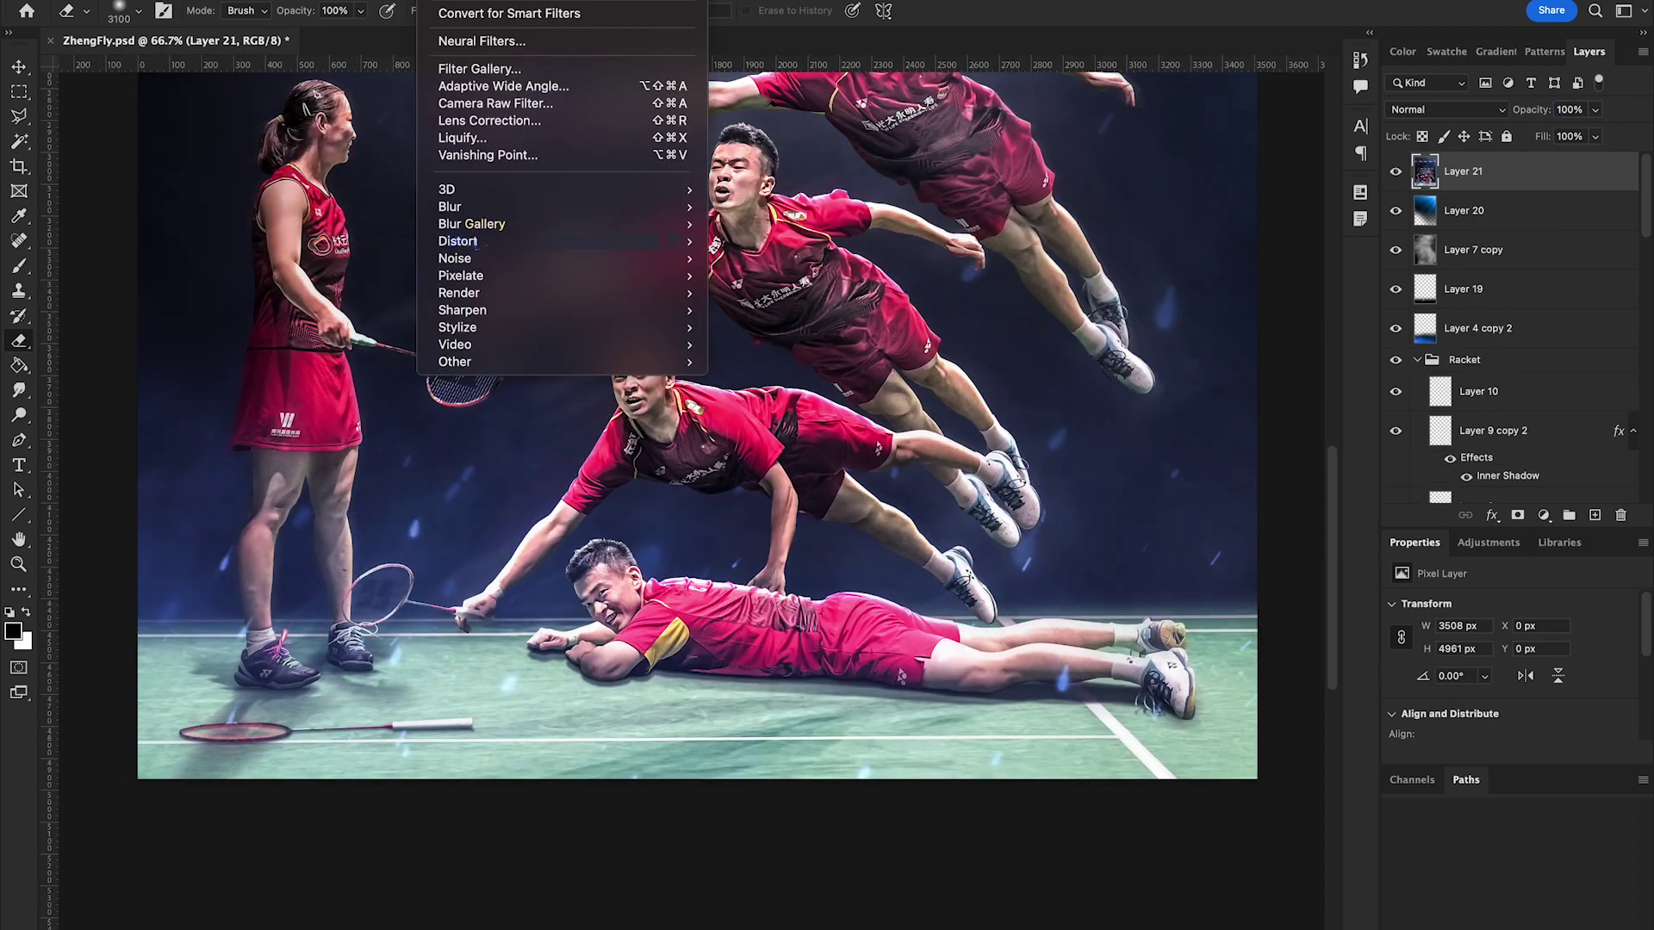